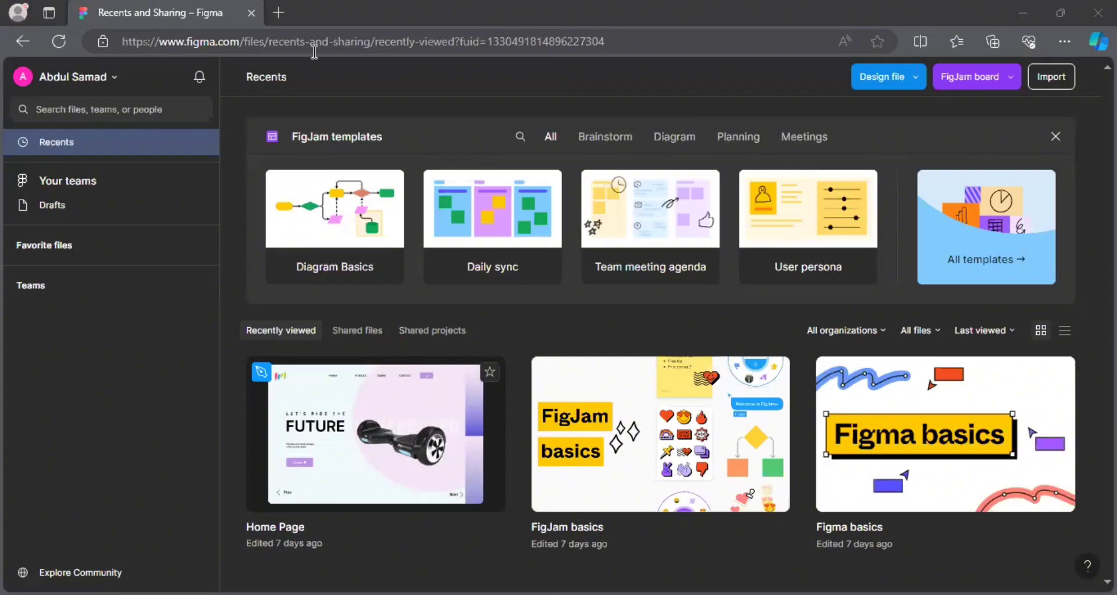
Search Google for 'figma' in a new tab, then return to the Figma Recents tab.
key("ctrl+t")
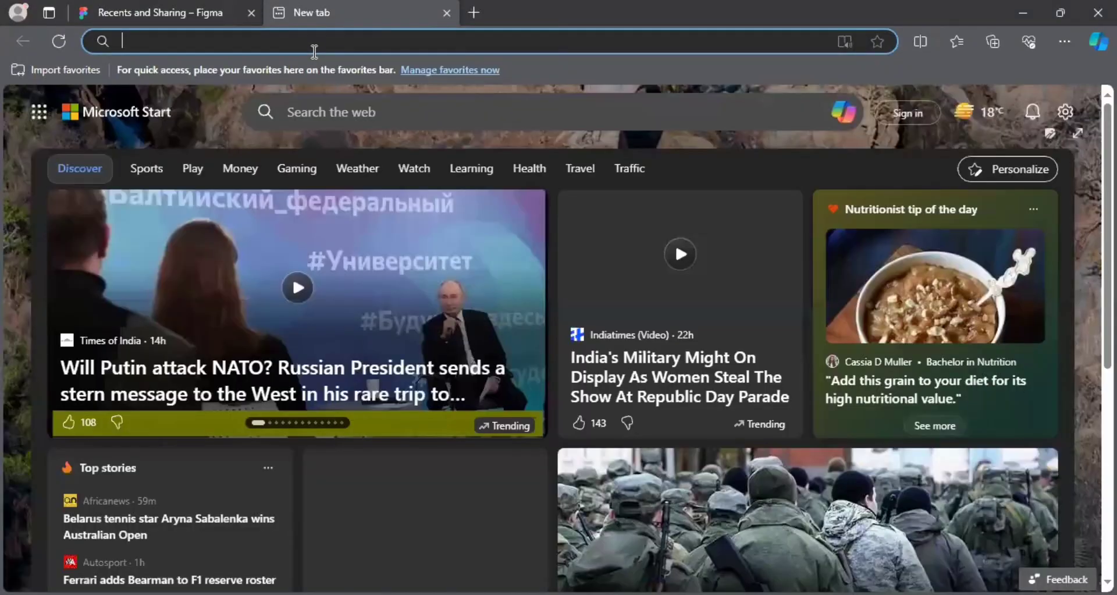
type("goo")
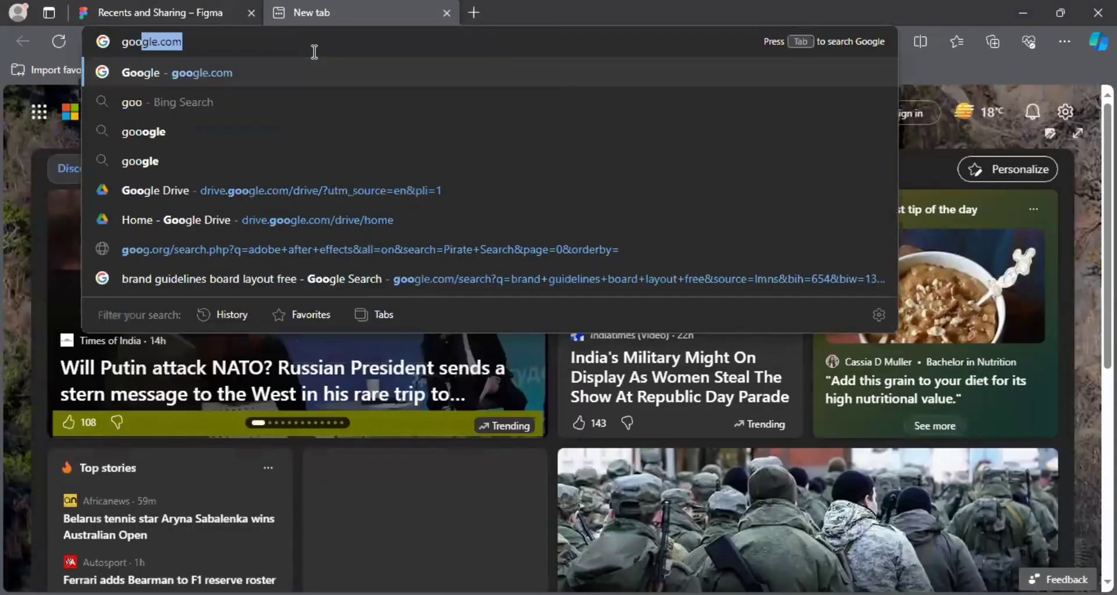
key("Return")
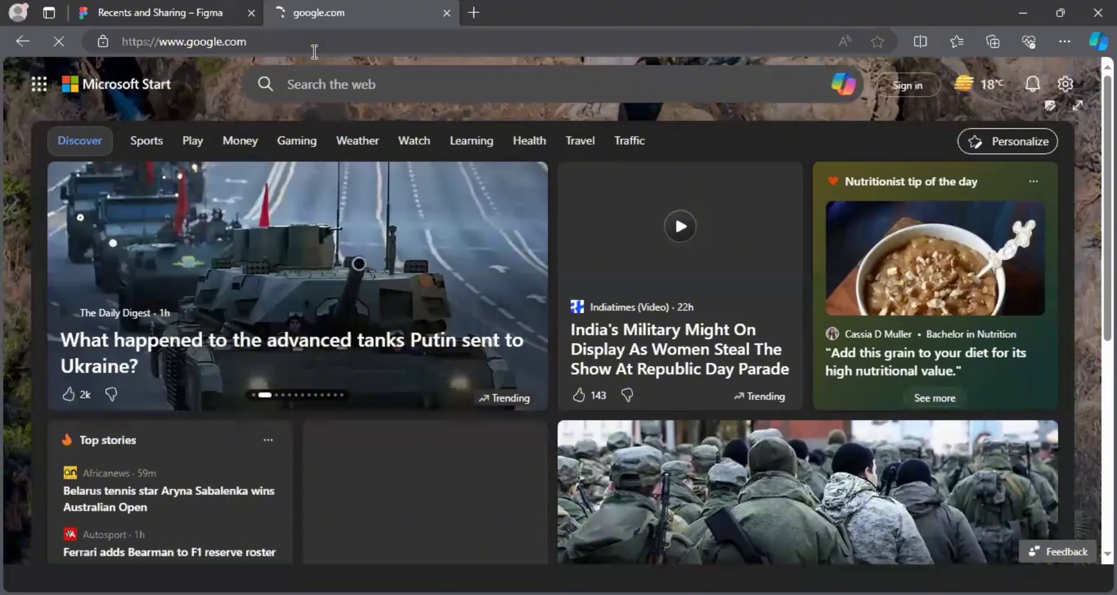
type("f")
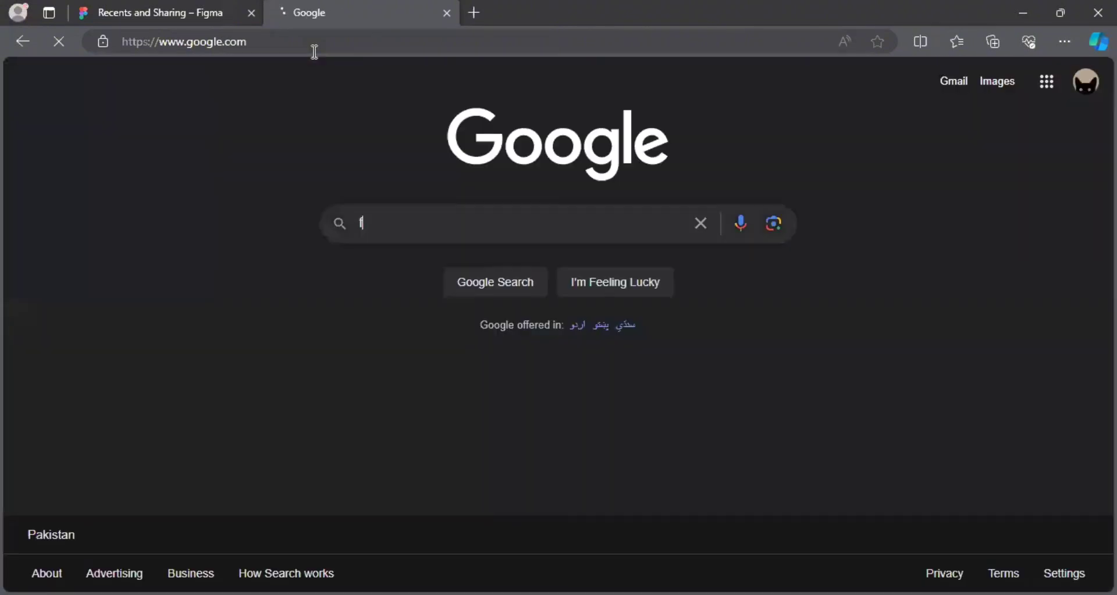
type("ig")
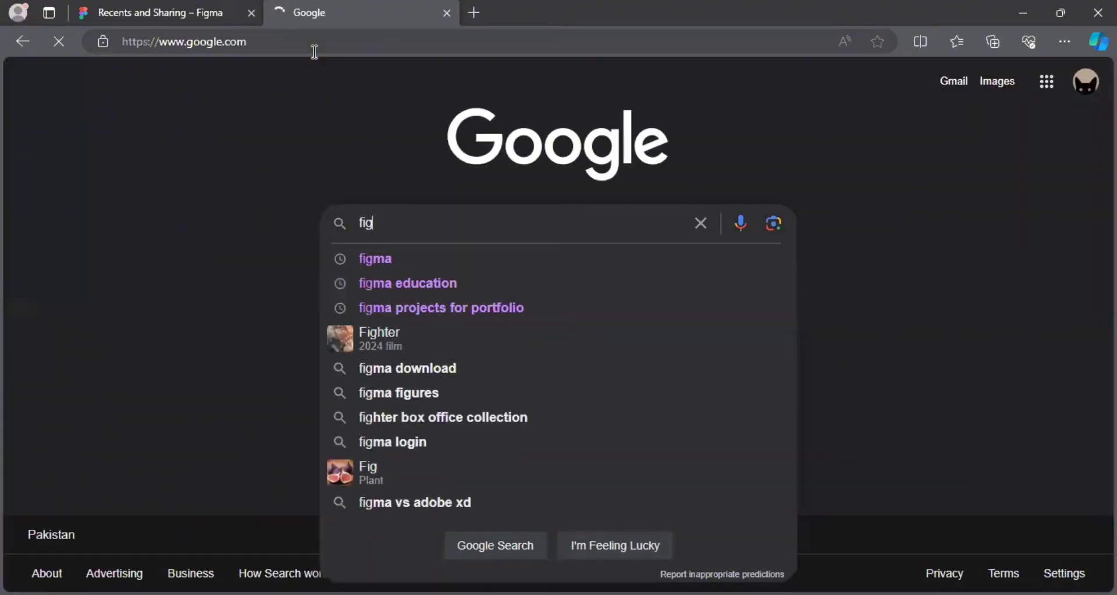
left_click(369, 259)
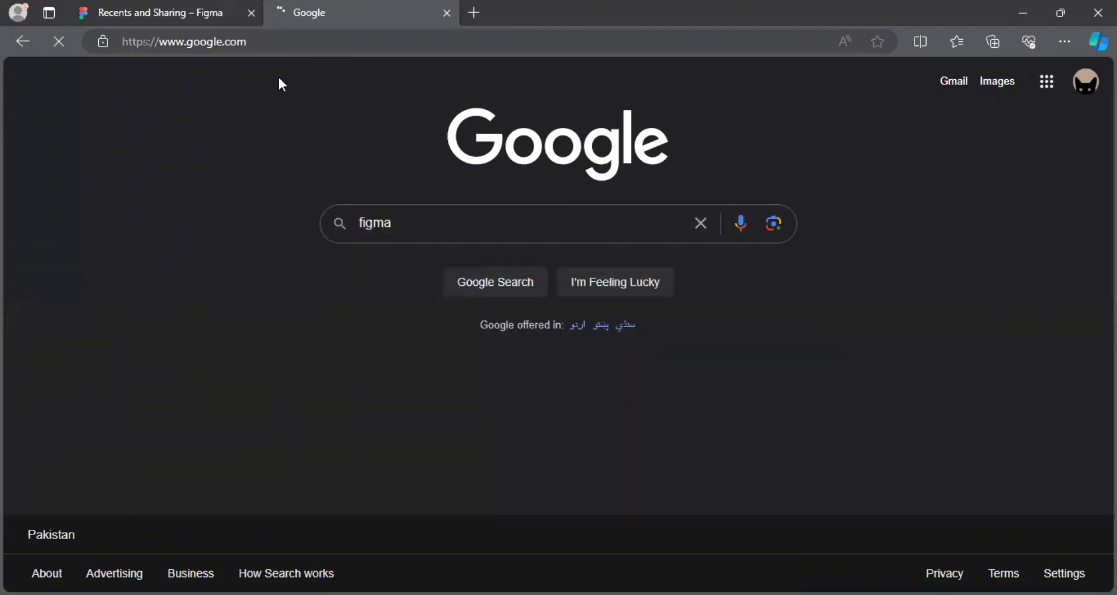
key("ctrl+Tab")
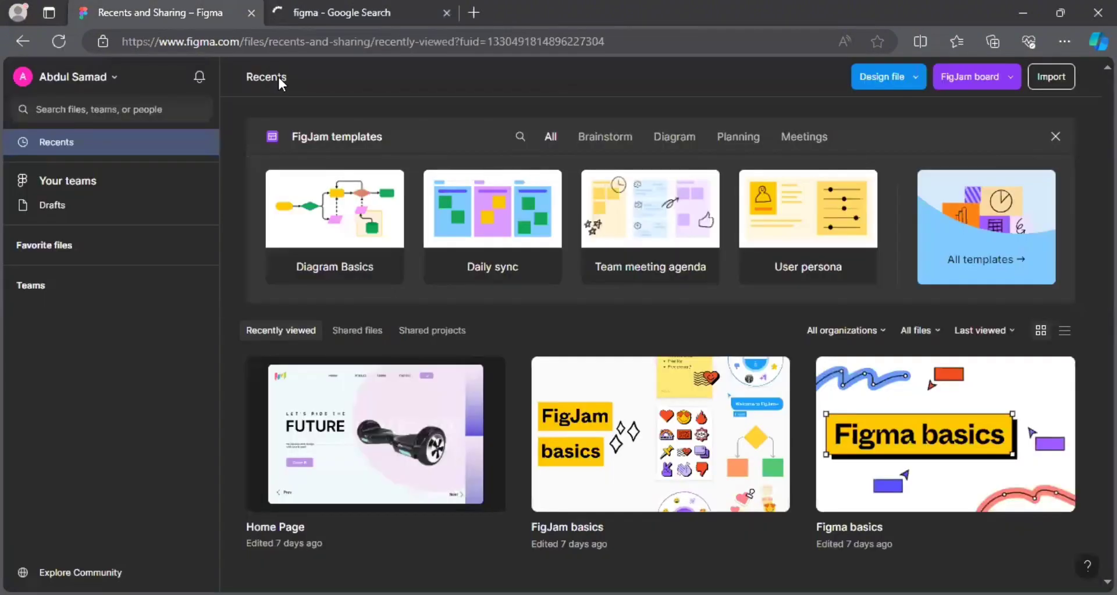
Close the Google Search tab and unstar Home Page in the Favorite files list.
key("ctrl+w")
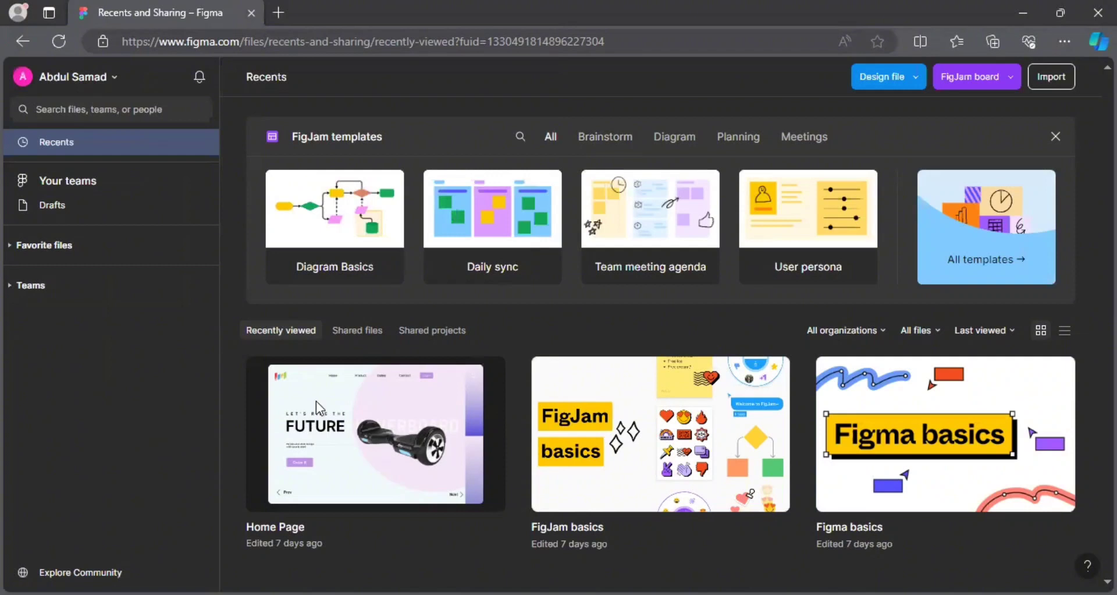
mouse_move(472, 384)
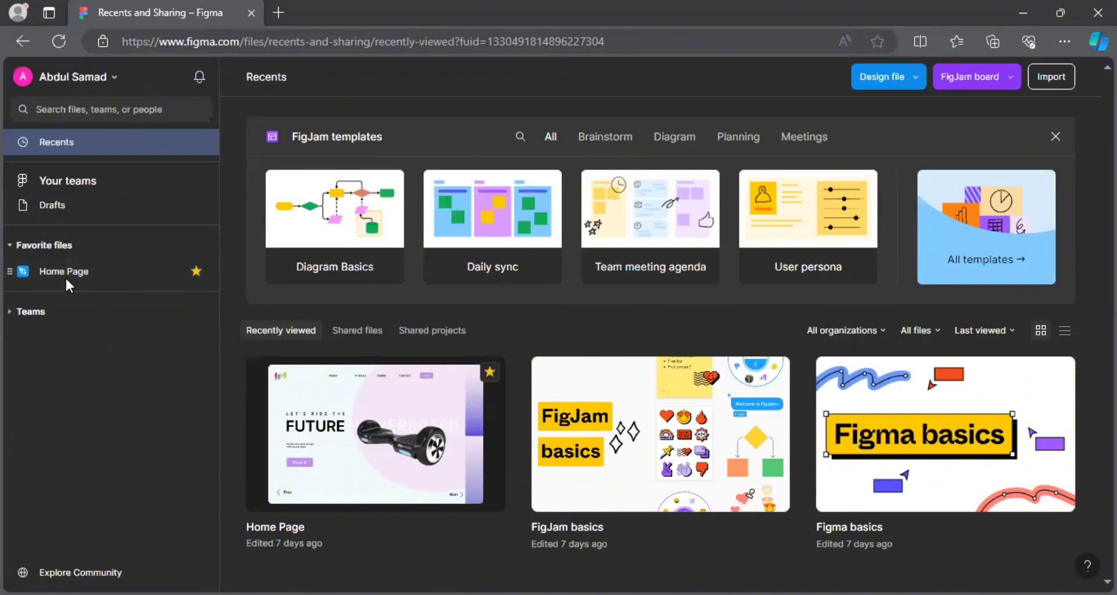
mouse_move(195, 270)
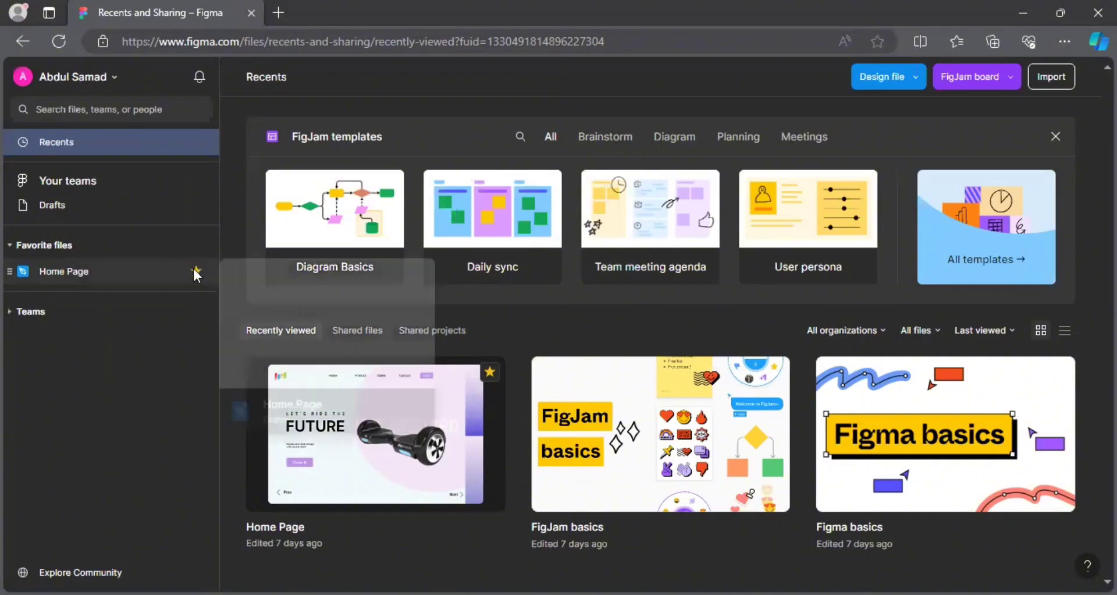
left_click(31, 286)
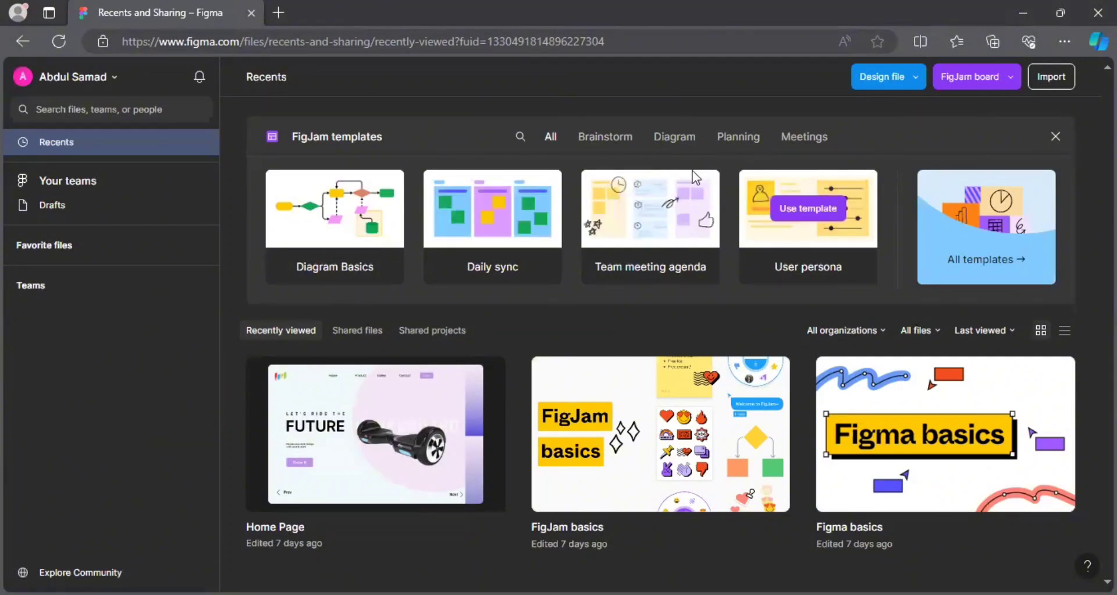
Browse the Brainstorm, Diagram, Planning and Meetings FigJam templates, then bring up the Import options.
left_click(615, 133)
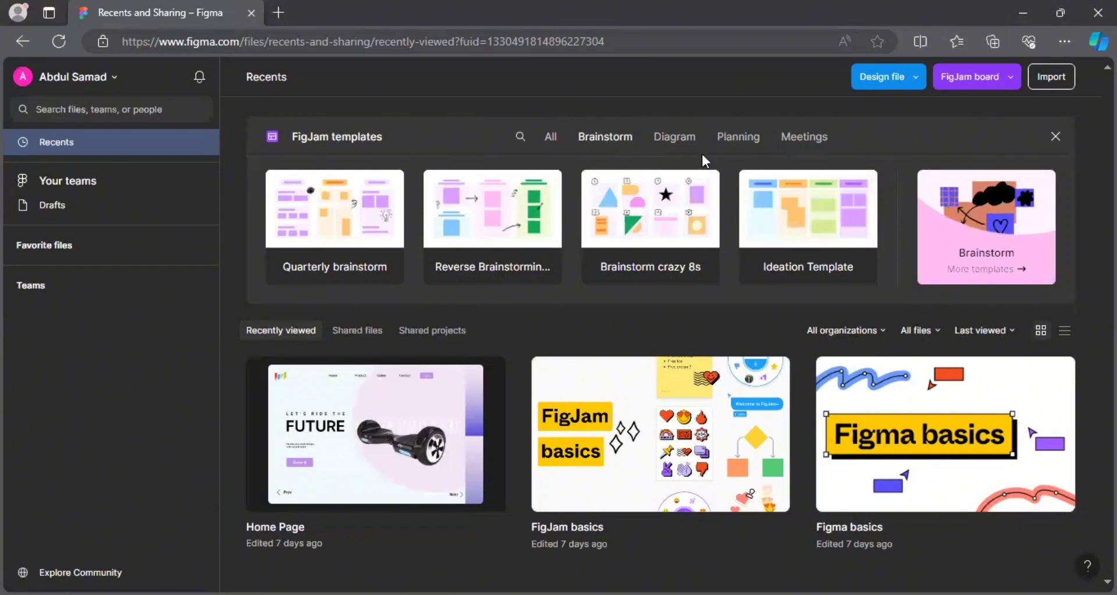
left_click(685, 147)
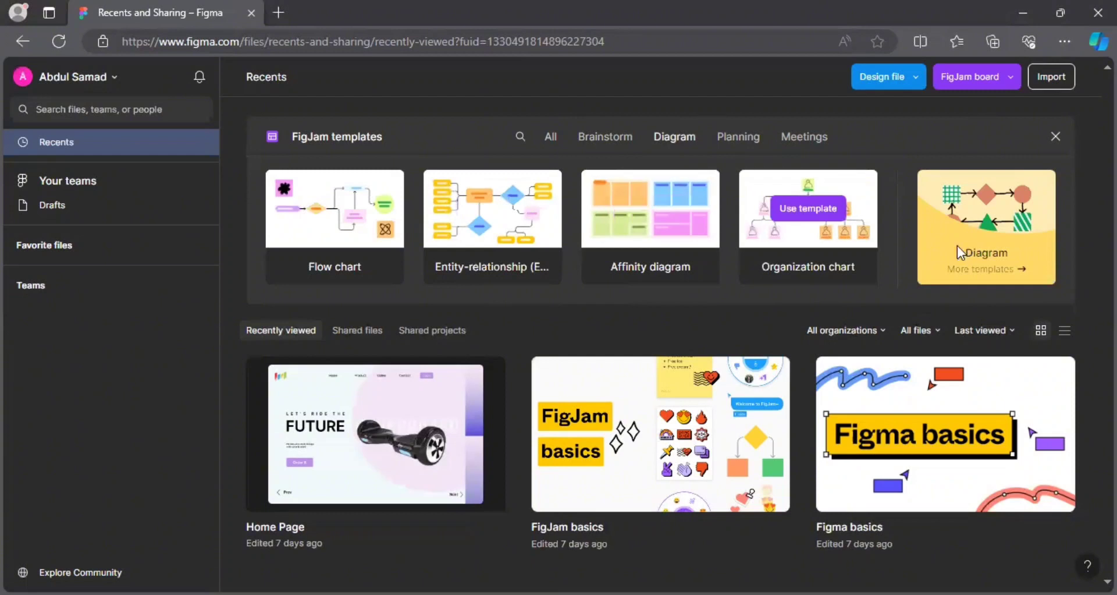
left_click(745, 132)
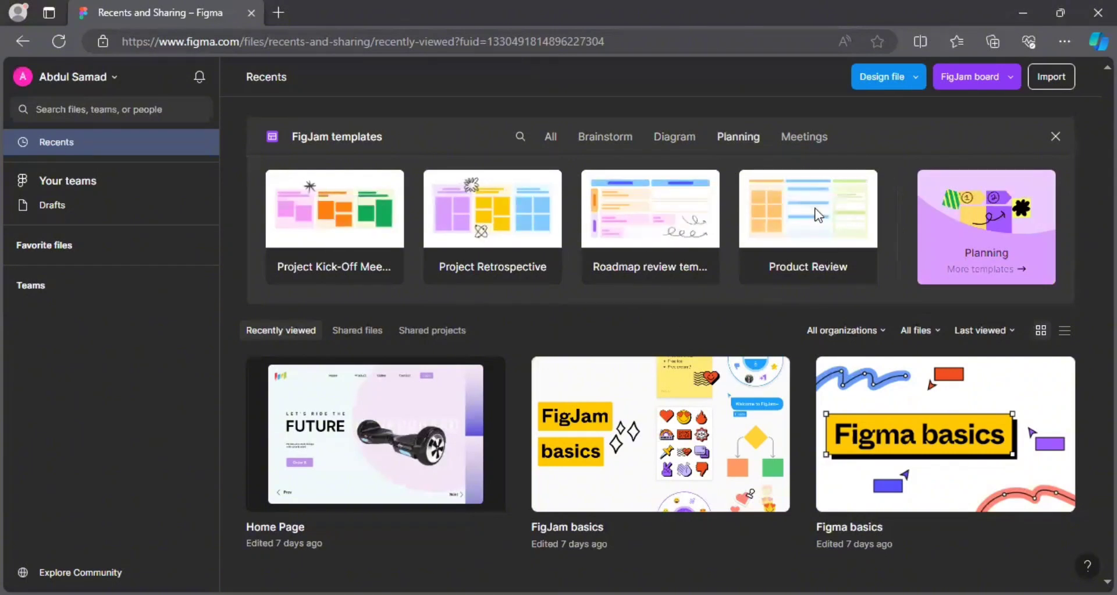
left_click(787, 137)
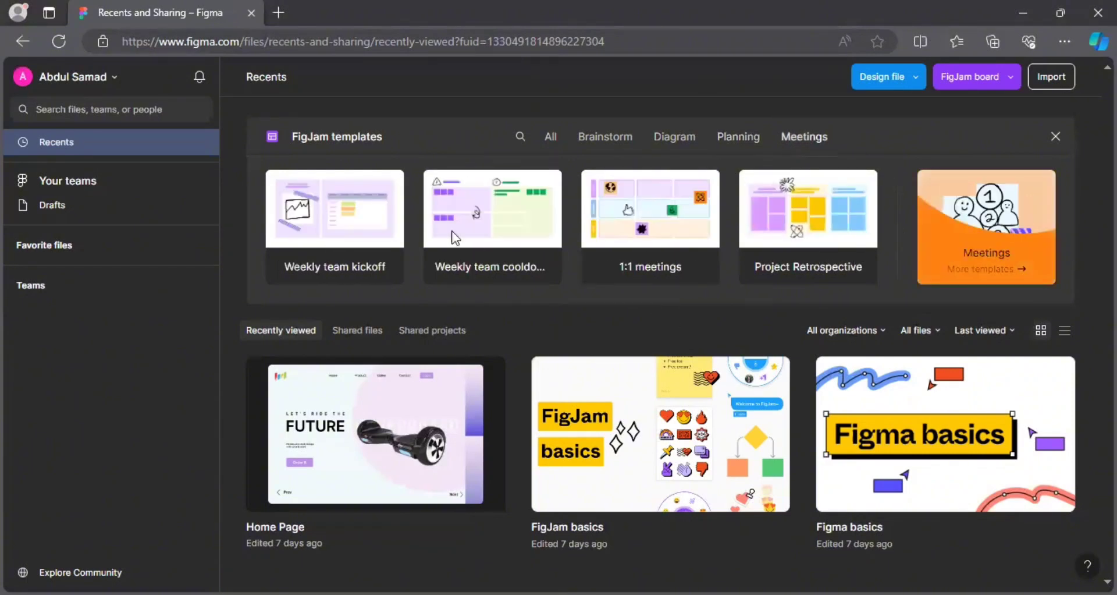
left_click(1052, 76)
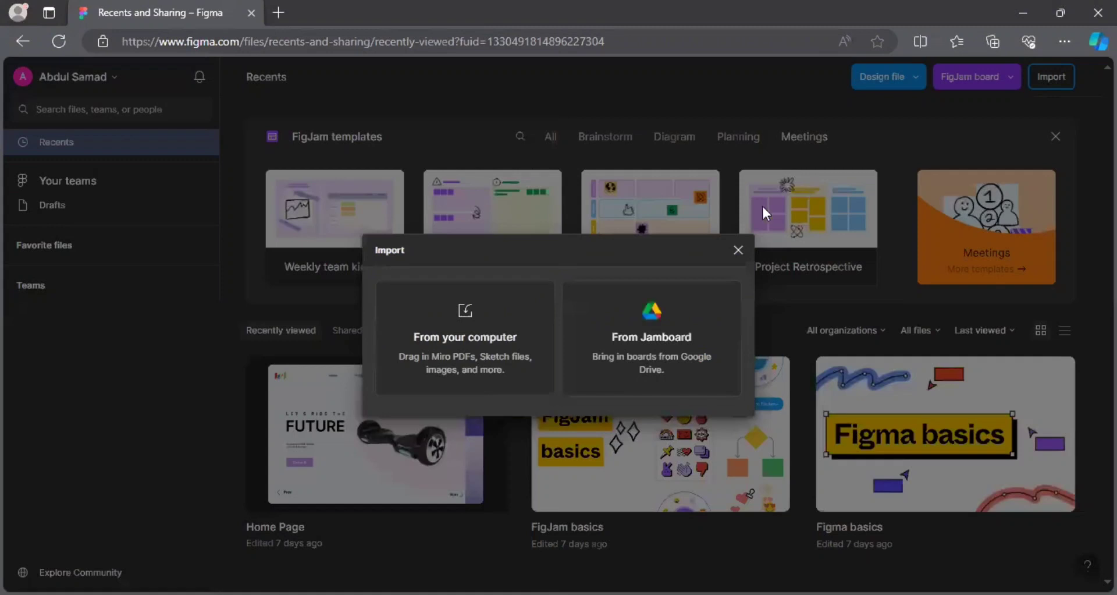
Dismiss the Import dialog and create a new untitled design file in the Team project.
left_click(737, 250)
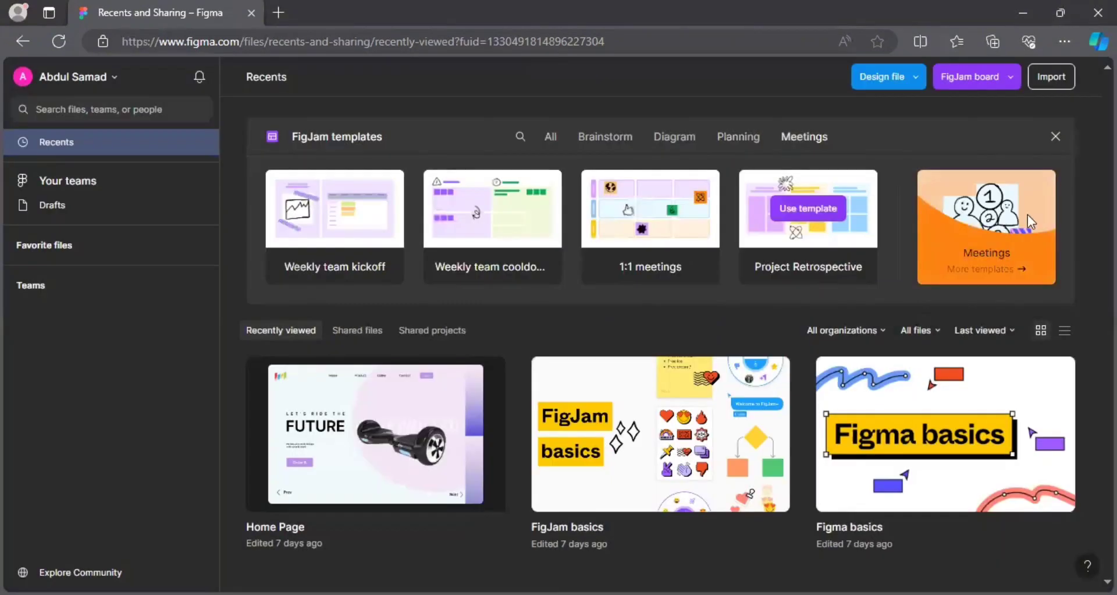
left_click(1004, 80)
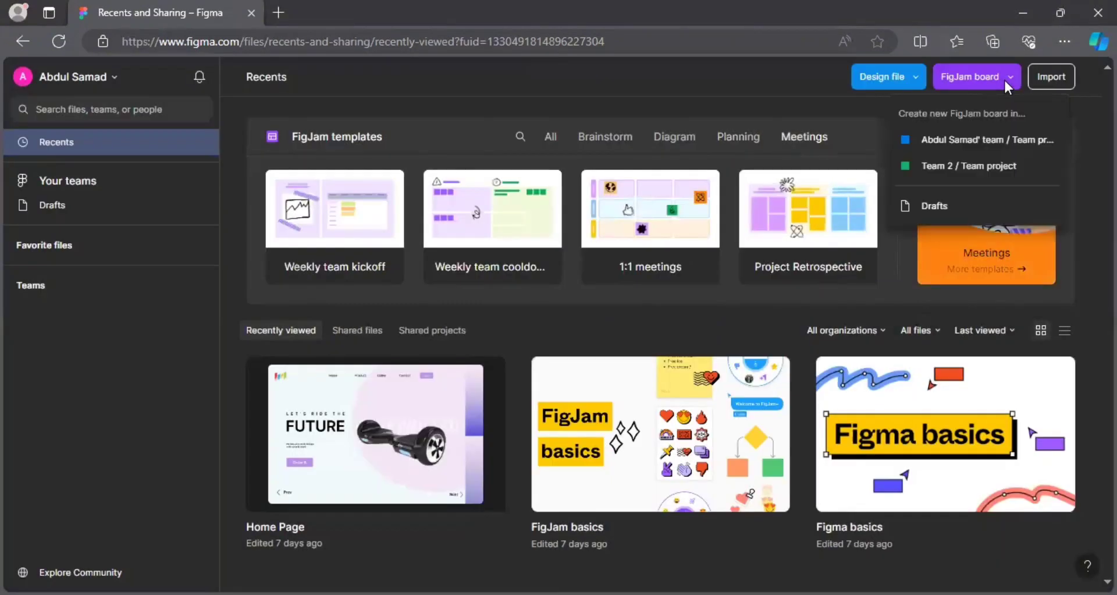
left_click(881, 75)
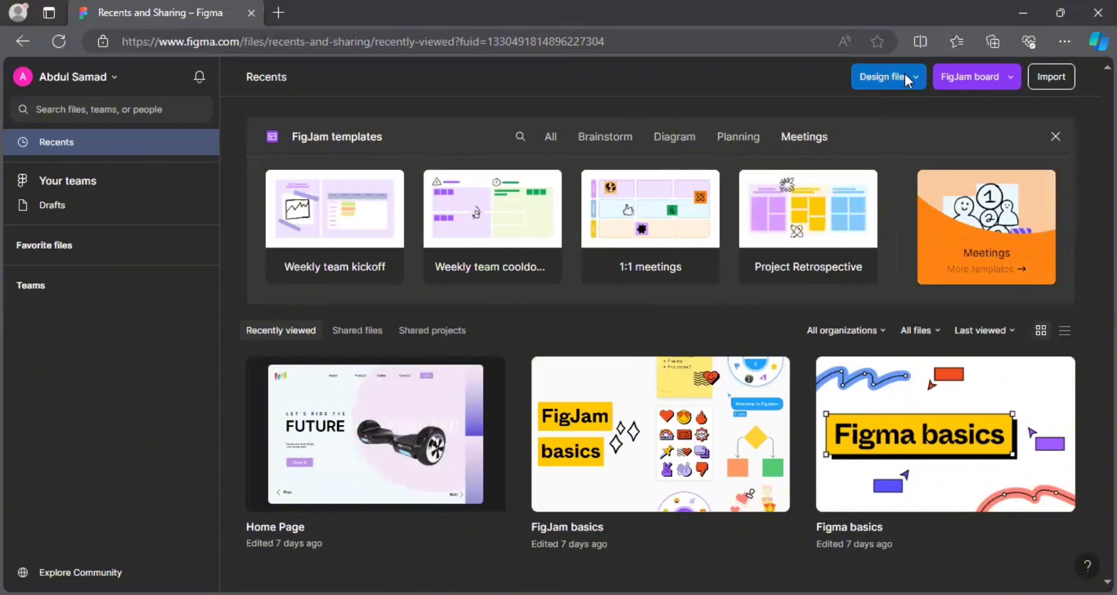
left_click(905, 74)
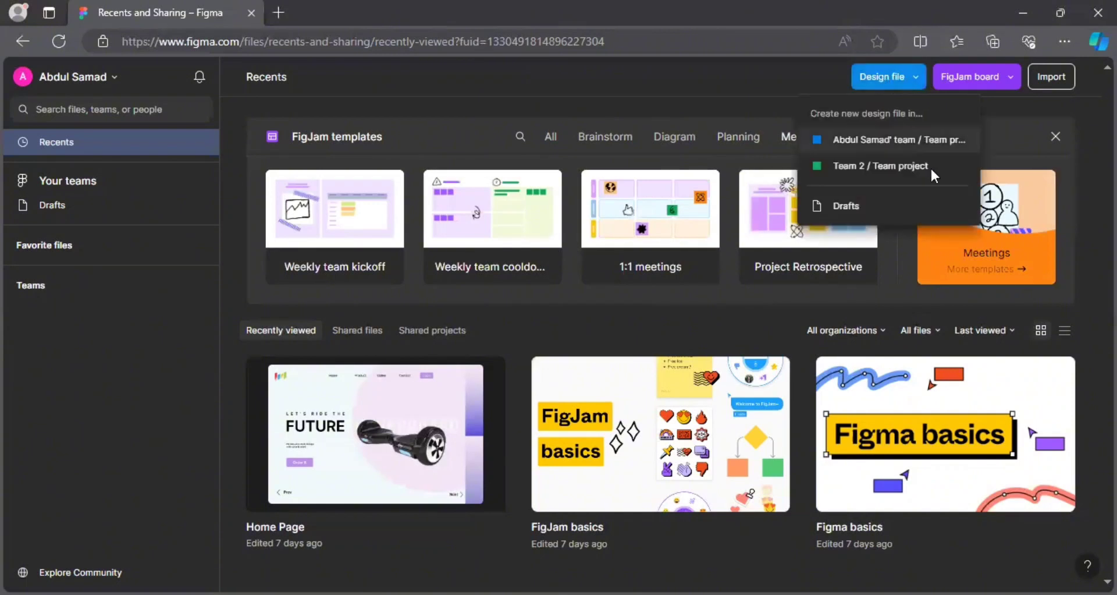
left_click(926, 150)
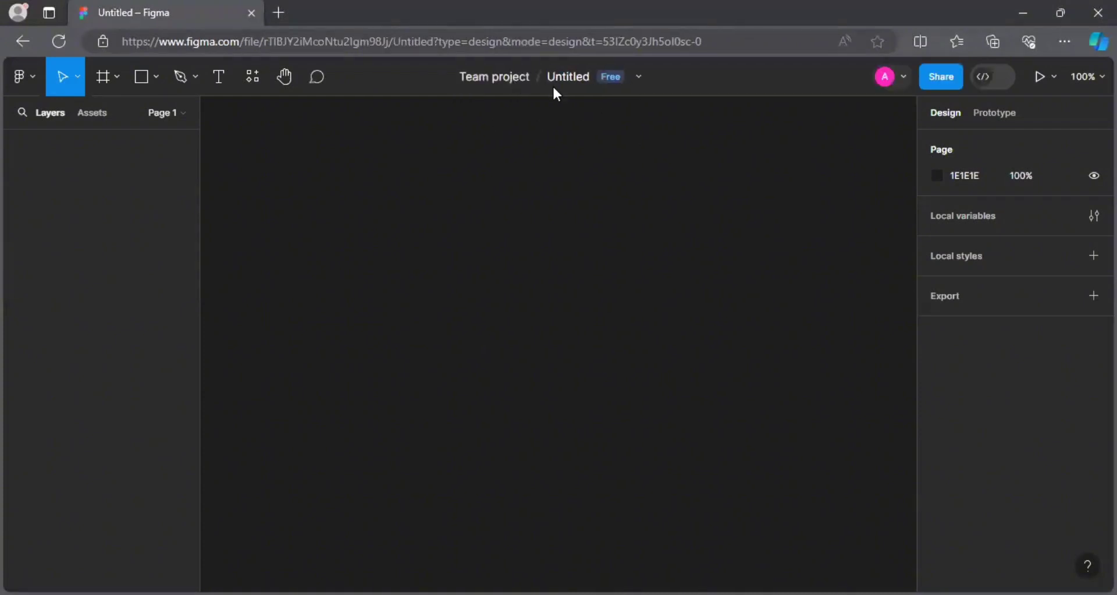
Rename the Untitled file to 'Website' from the top bar.
double_click(573, 81)
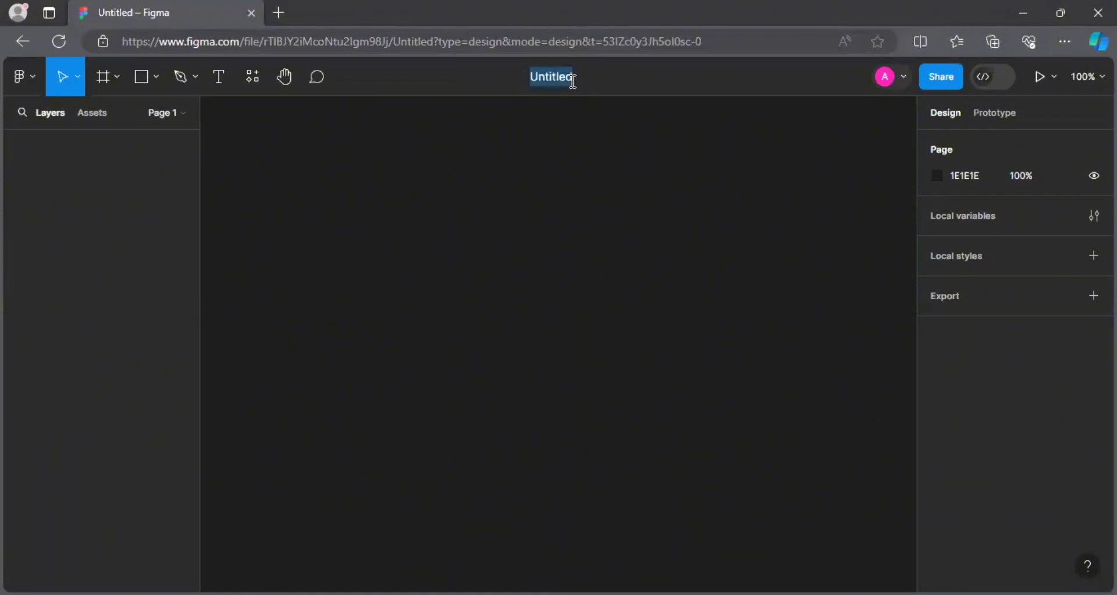
type("Webst")
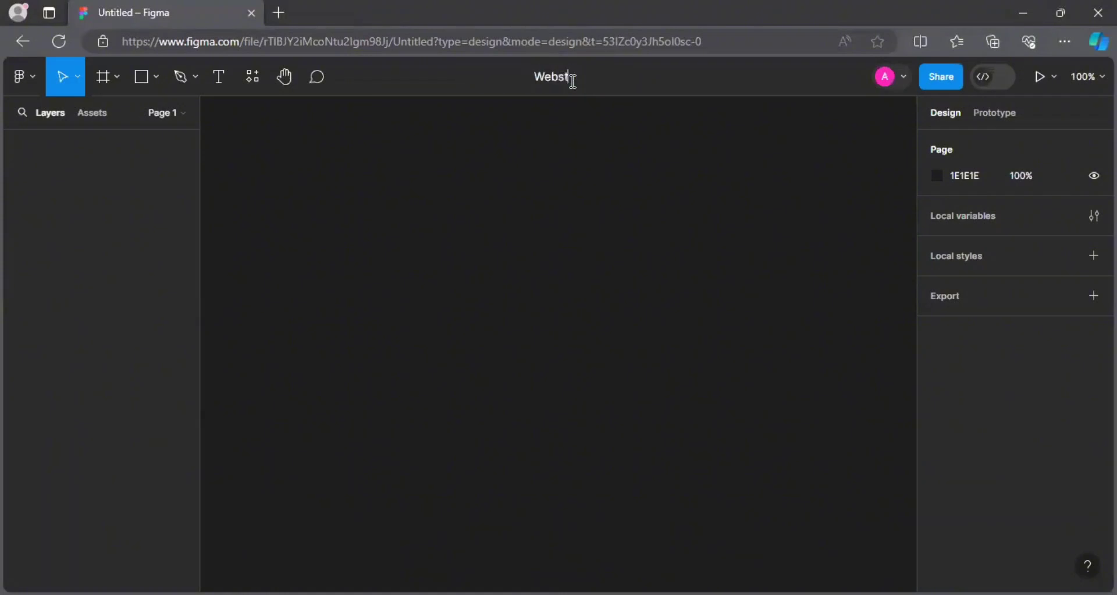
key("BackSpace")
type("ite")
key("Return")
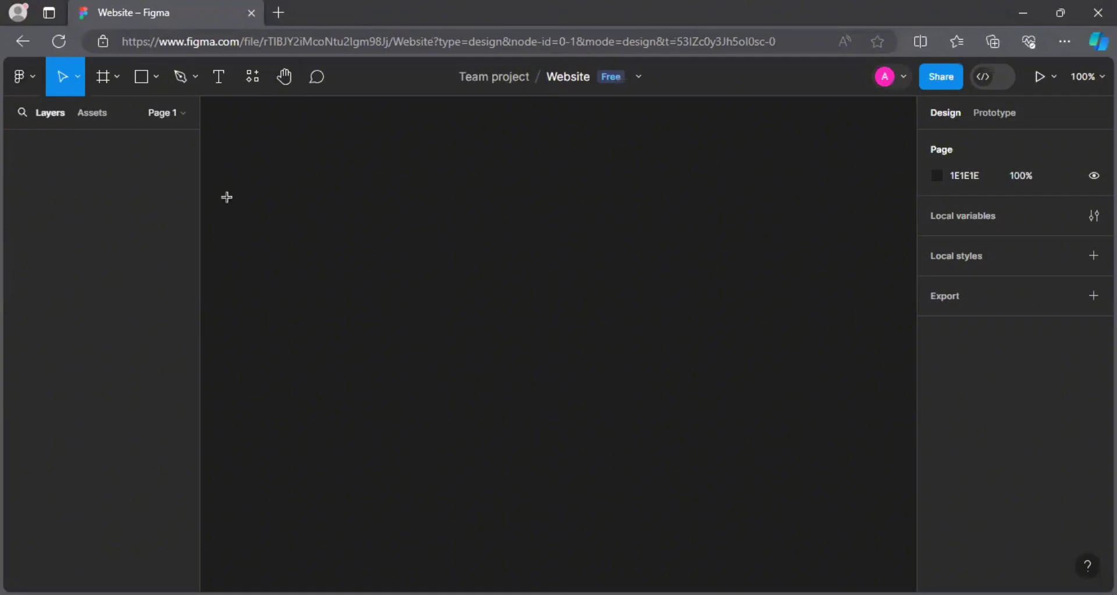
Draw a 258×189 test frame, delete it, and reselect the Frame tool to show presets.
key("f")
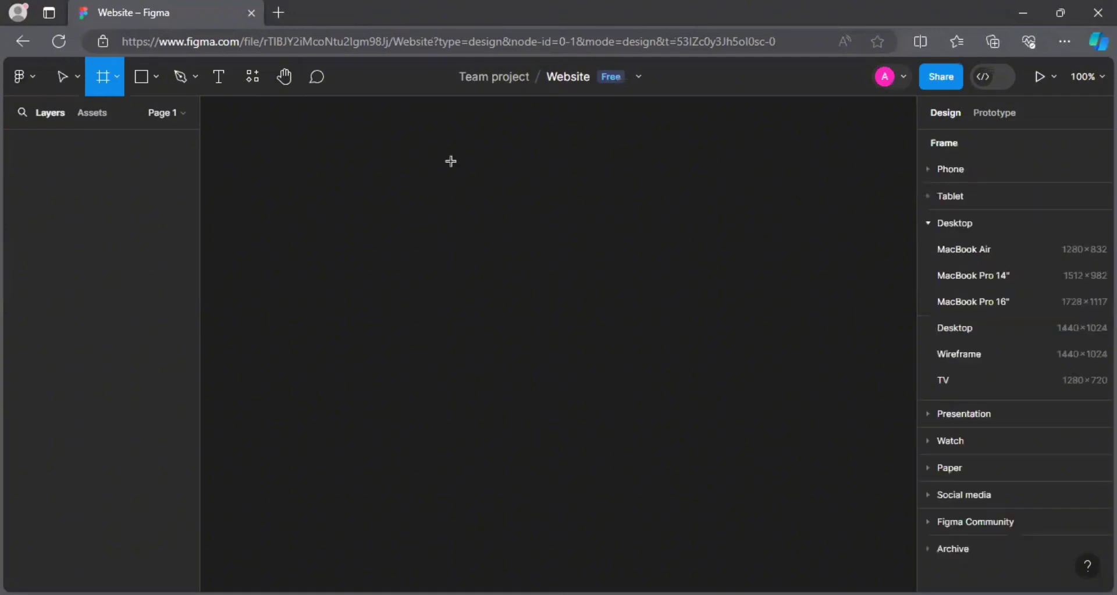
left_click_drag(450, 160, 662, 315)
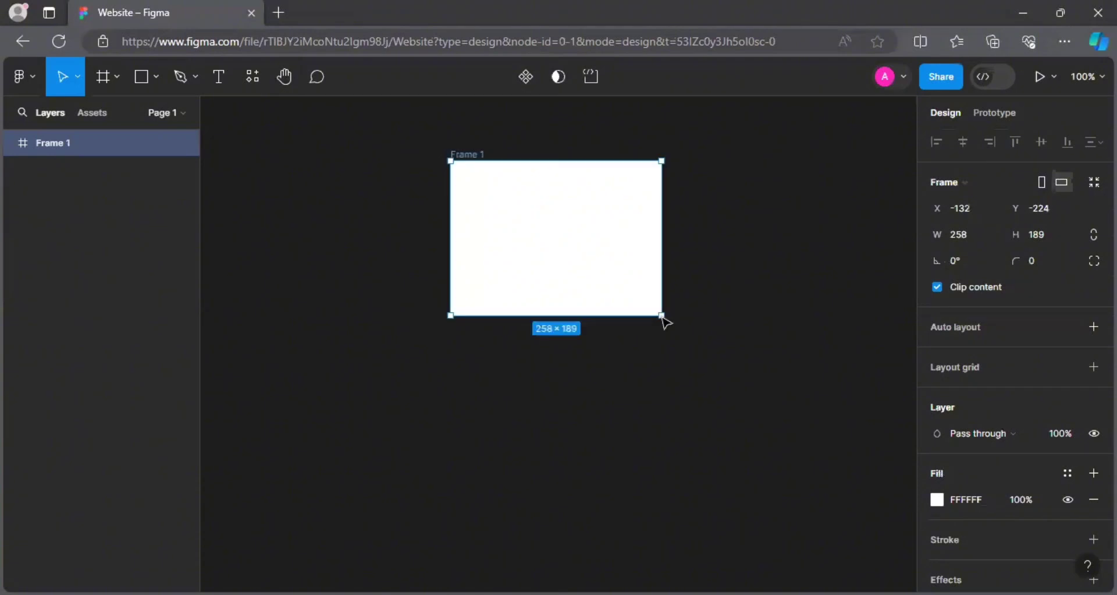
key("Delete")
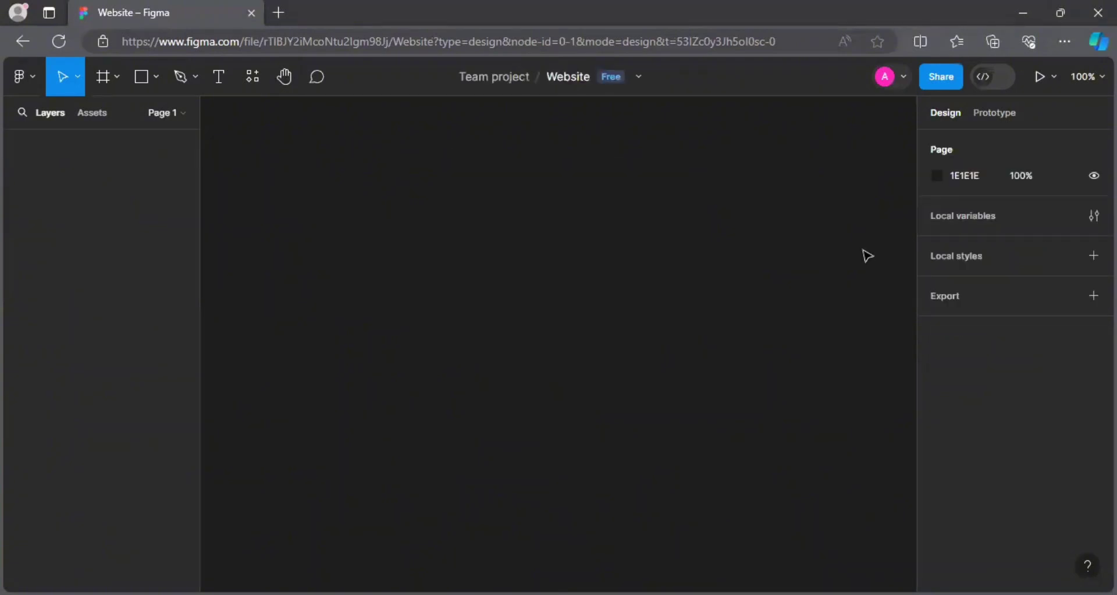
key("f")
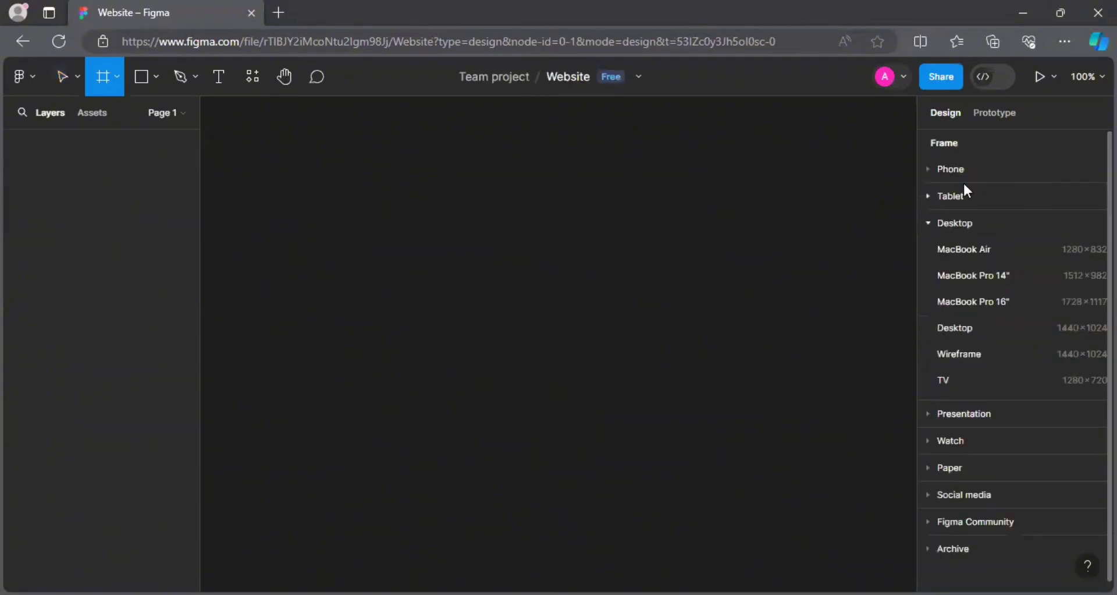
Add a 1728×1117 MacBook Pro 16" frame, then expand and collapse the Phone and Tablet presets.
left_click(975, 298)
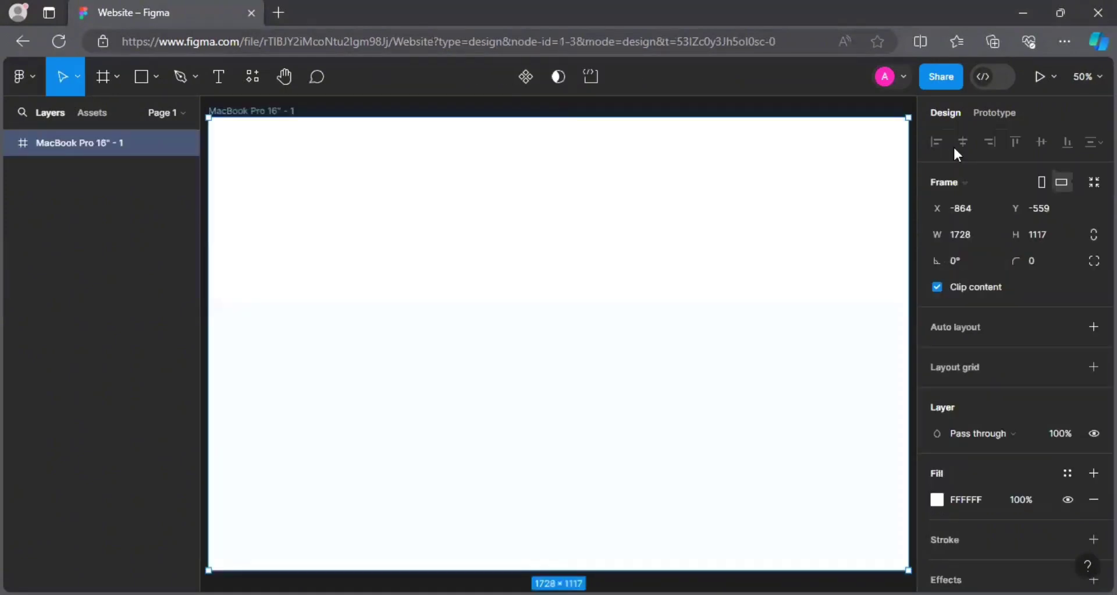
key("f")
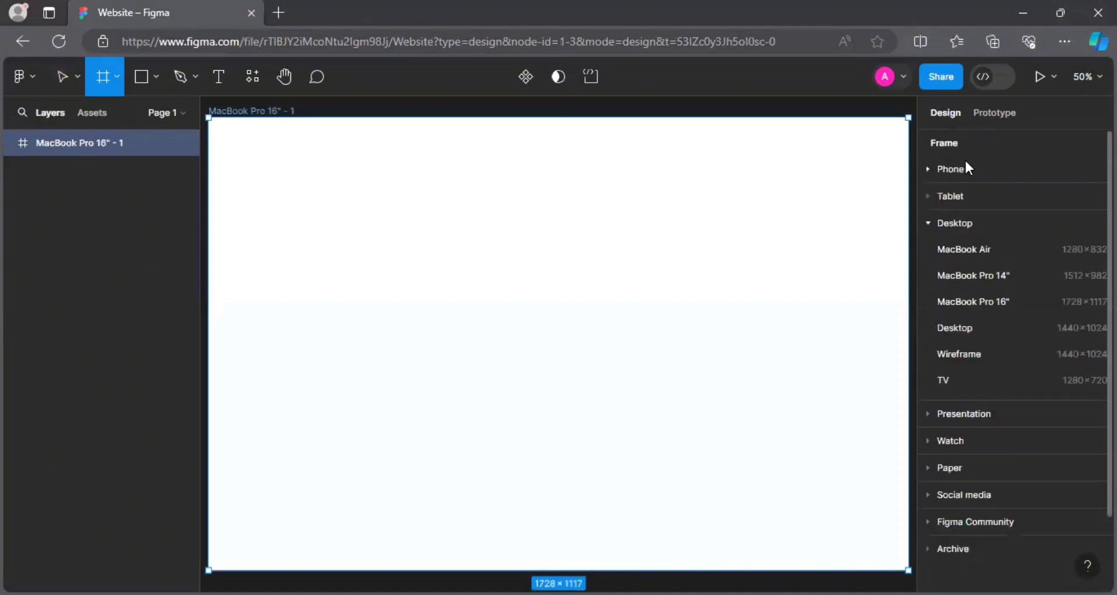
left_click(954, 169)
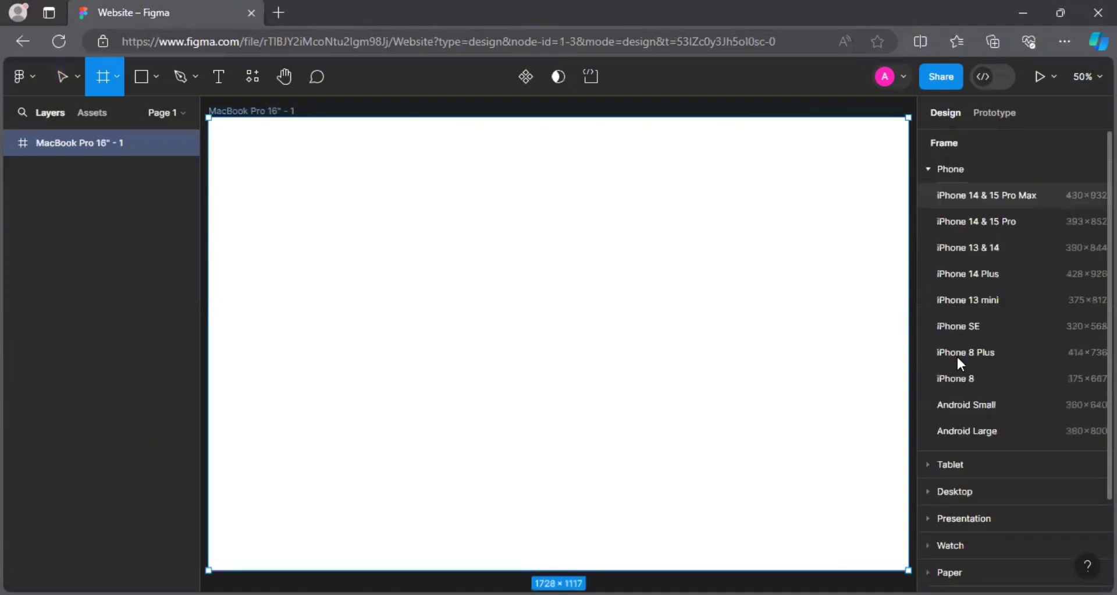
left_click(937, 169)
left_click(950, 198)
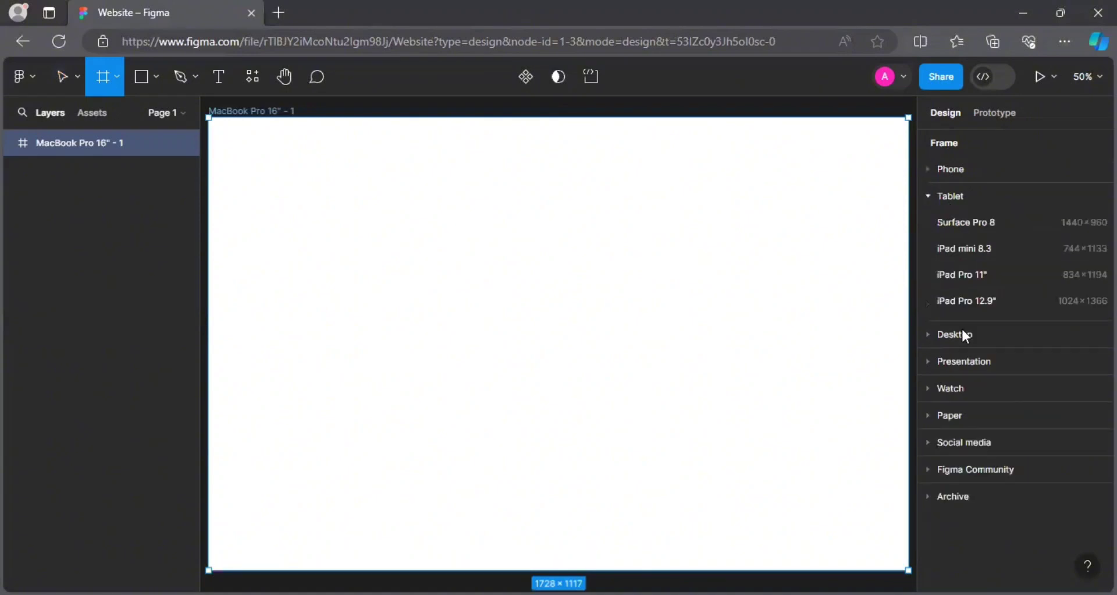
left_click(951, 196)
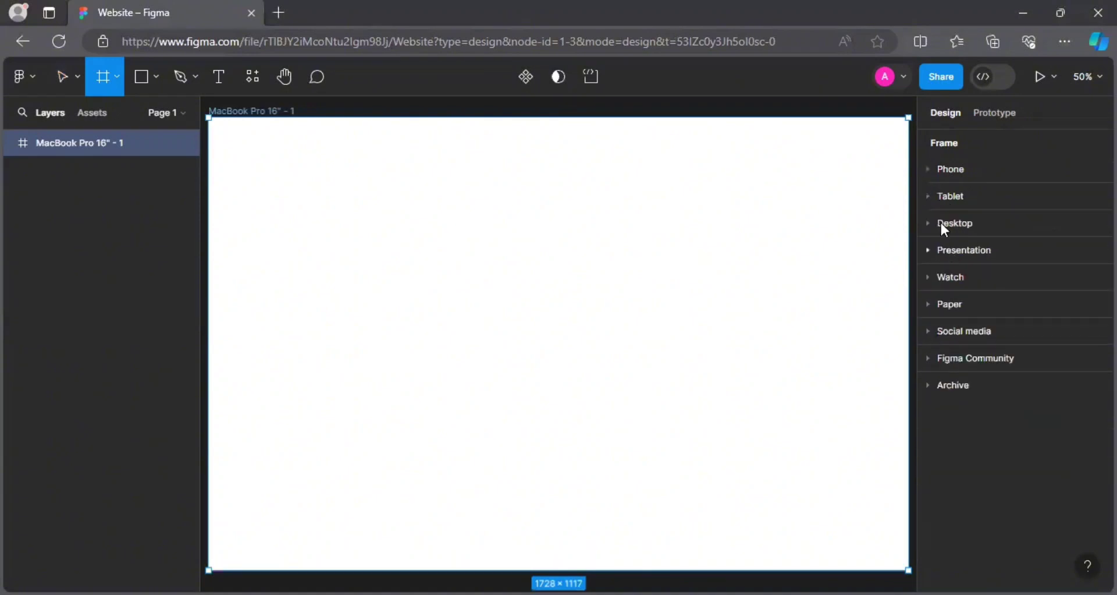
Expand and collapse the Desktop, Presentation and Watch frame presets.
left_click(941, 223)
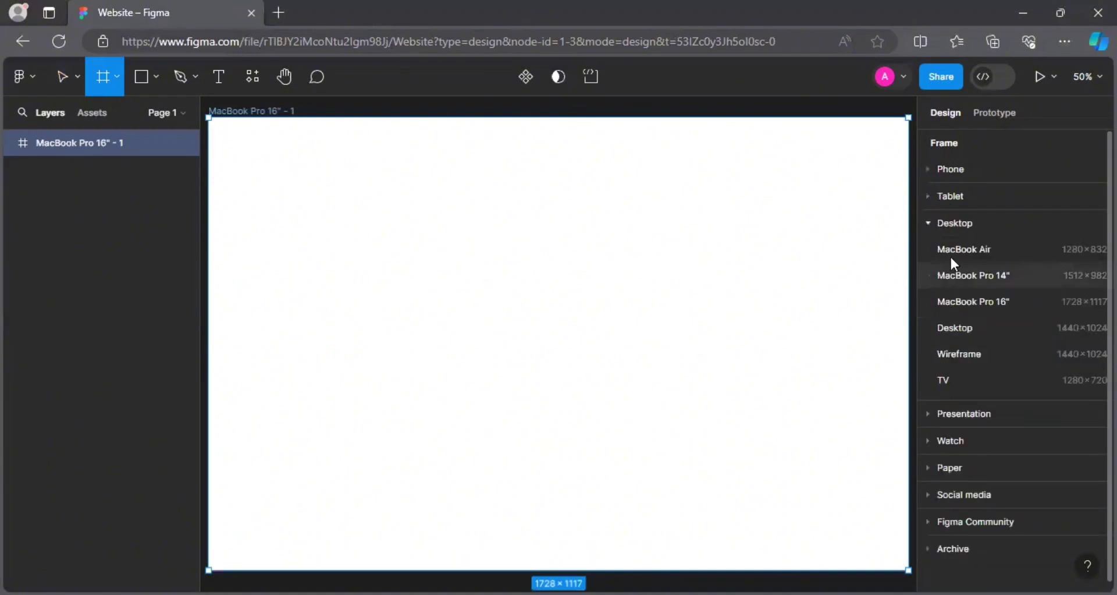
left_click(948, 226)
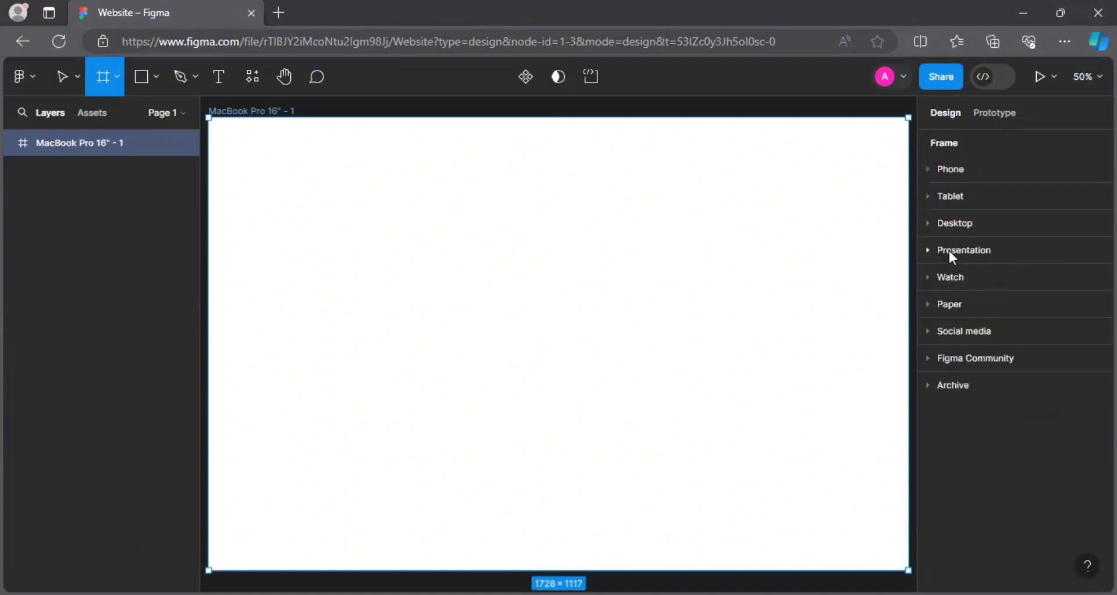
left_click(948, 250)
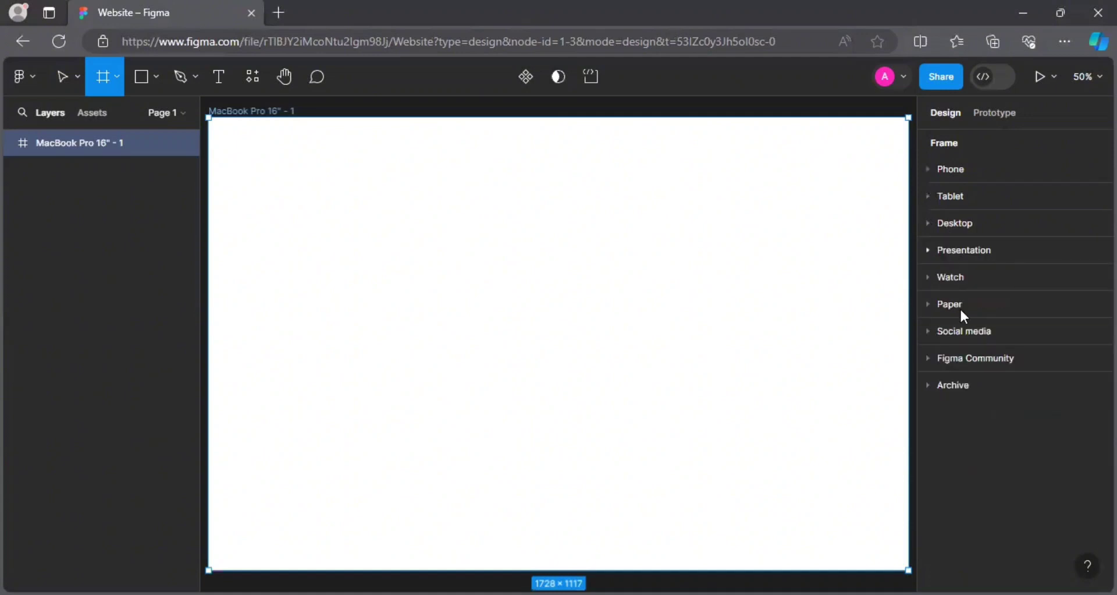
left_click(957, 256)
left_click(959, 278)
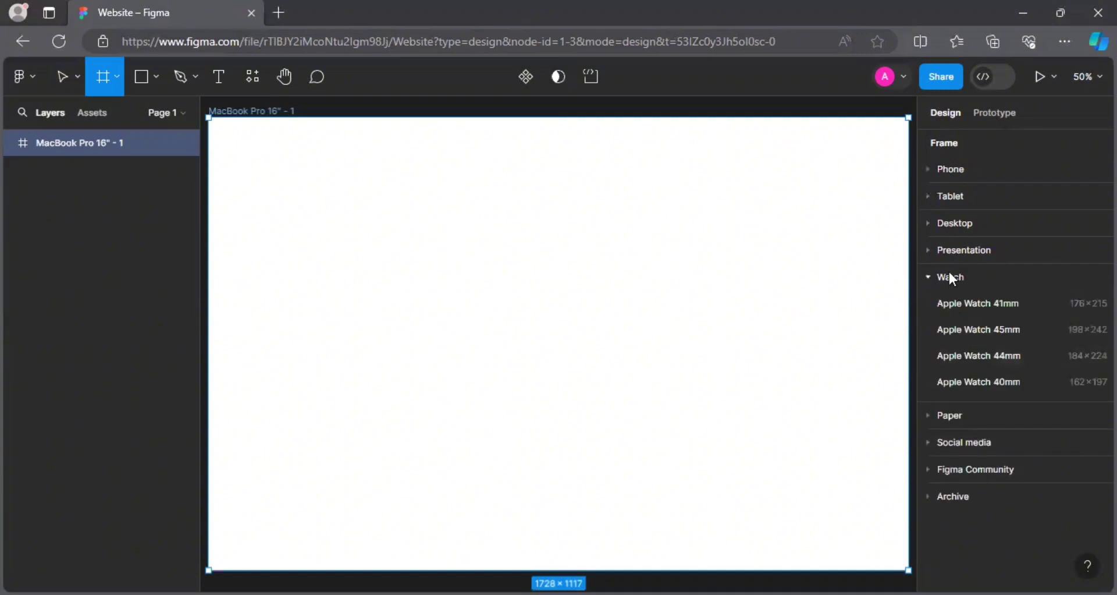
left_click(950, 277)
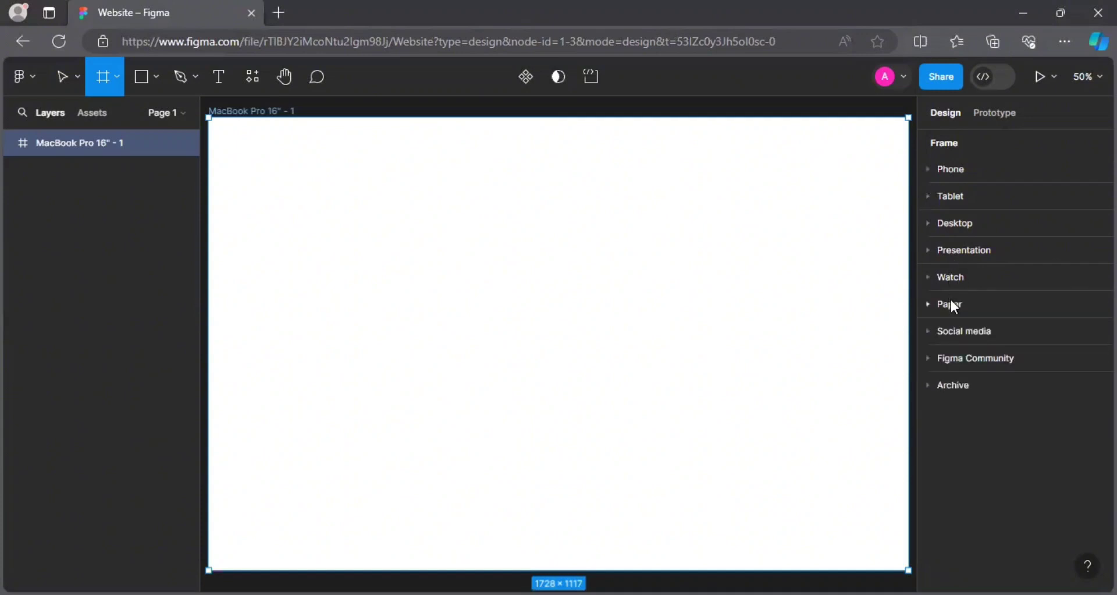
Look through the Social media, Figma Community and Archive frame presets.
left_click(955, 332)
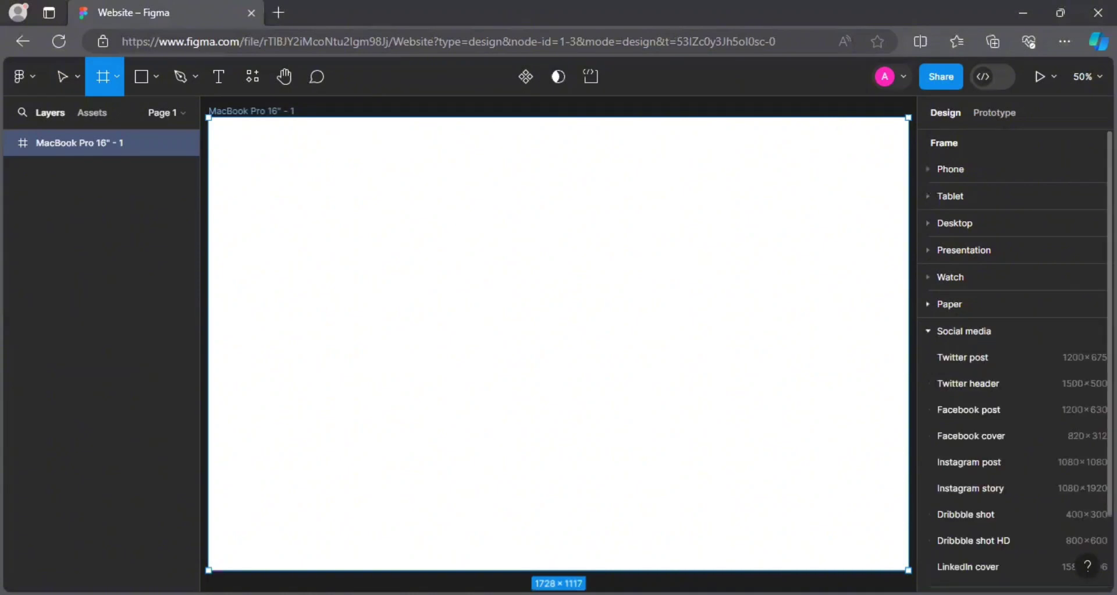
scroll(1029, 401, "down", 3)
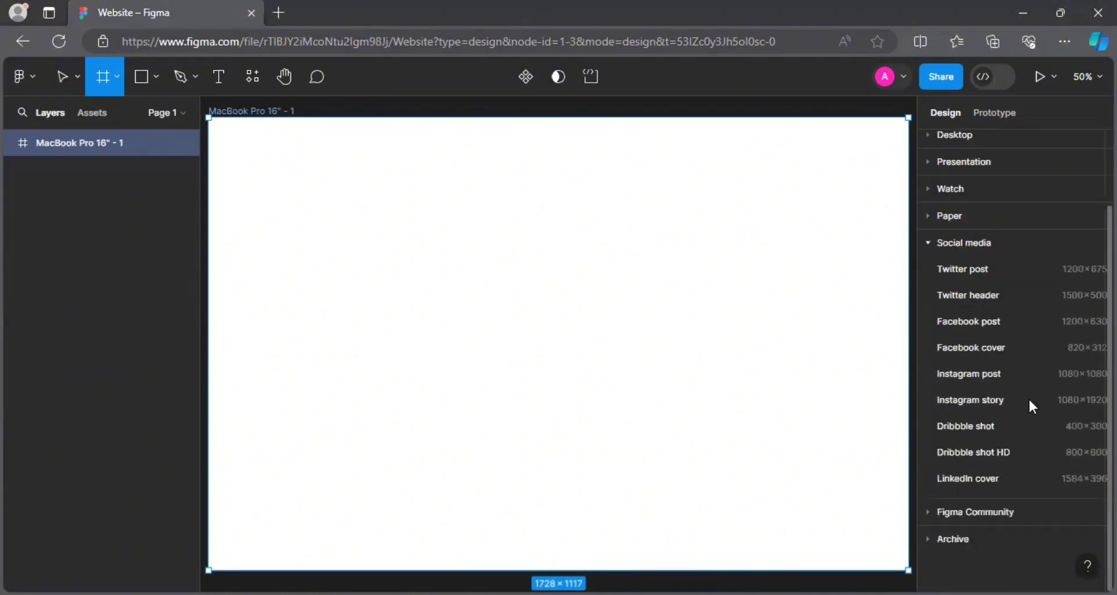
left_click(979, 244)
left_click(986, 269)
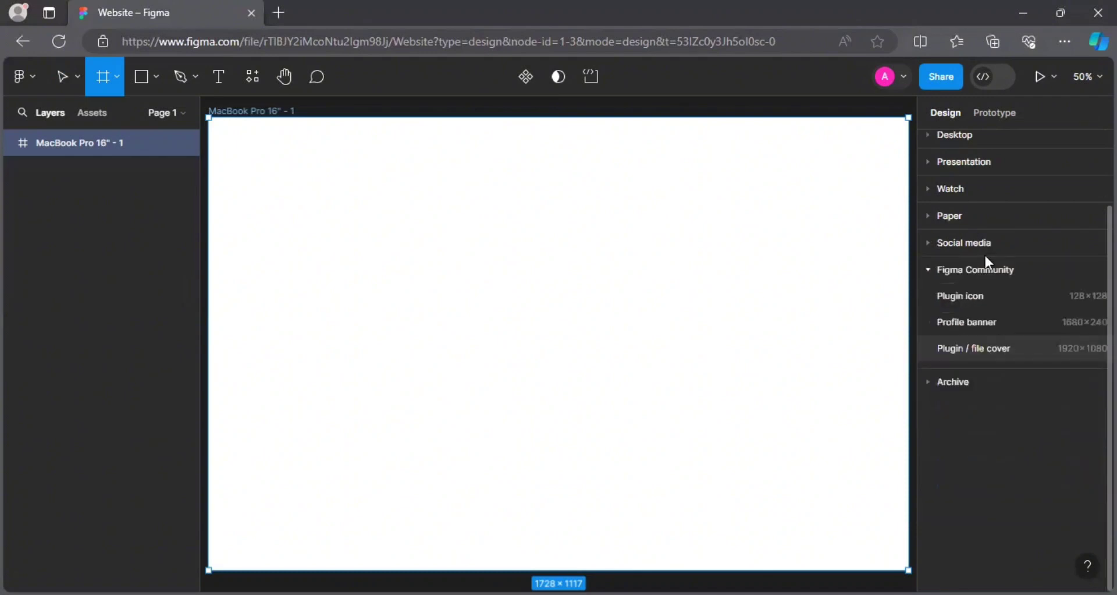
left_click(980, 267)
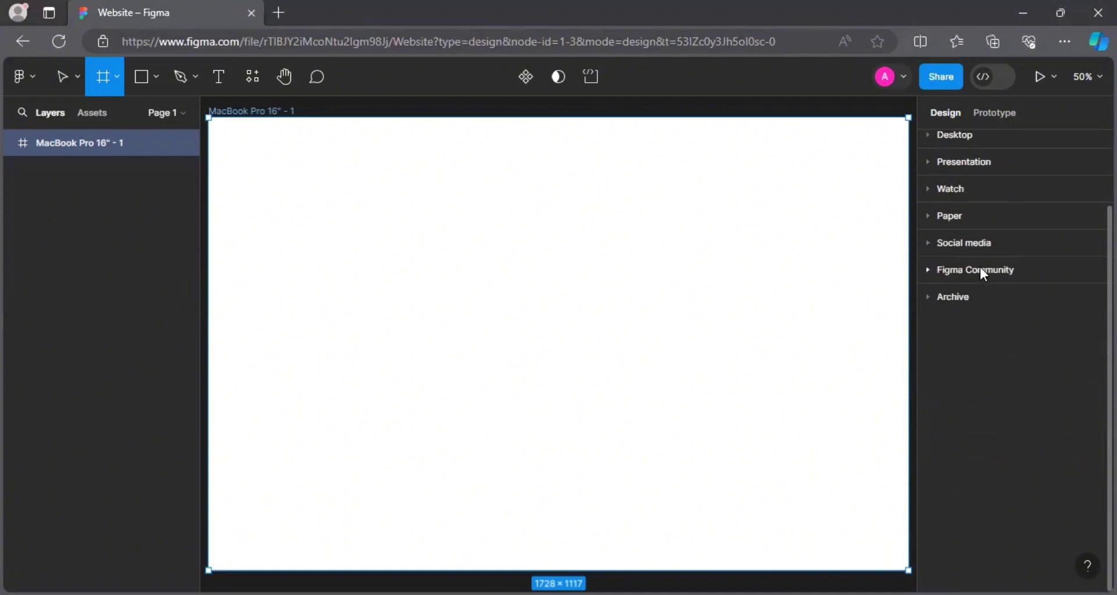
left_click(969, 297)
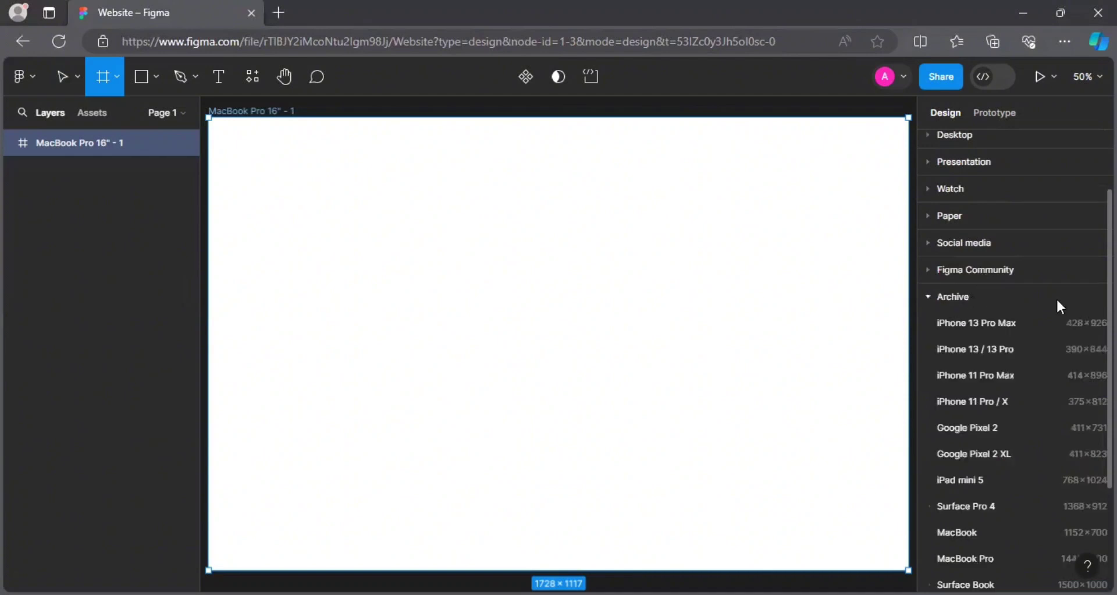
scroll(1012, 349, "down", 1)
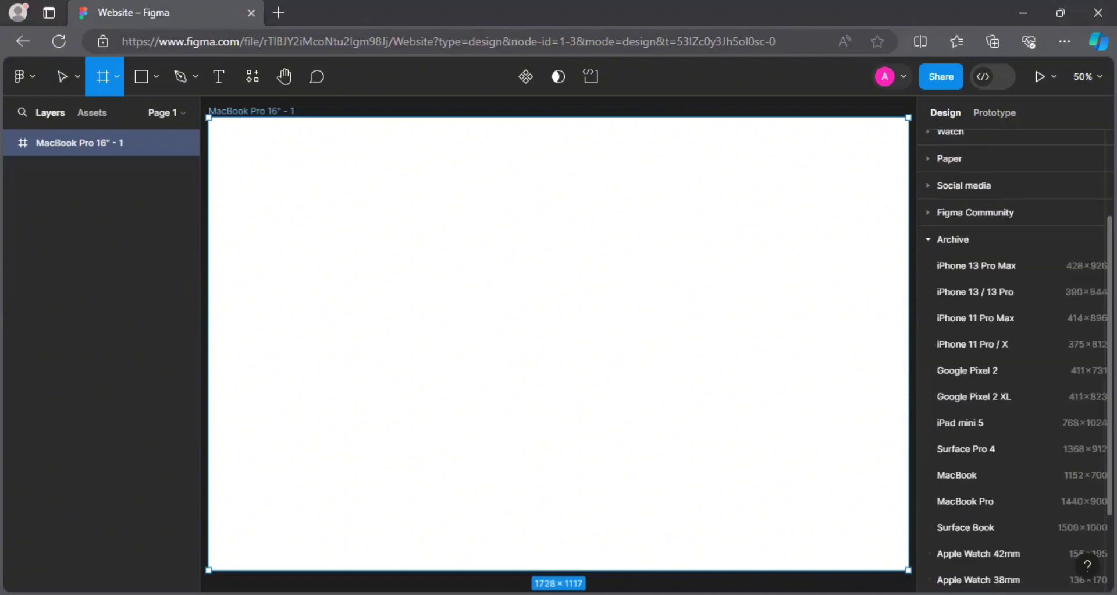
scroll(1057, 151, "down", 2)
scroll(1056, 151, "up", 4)
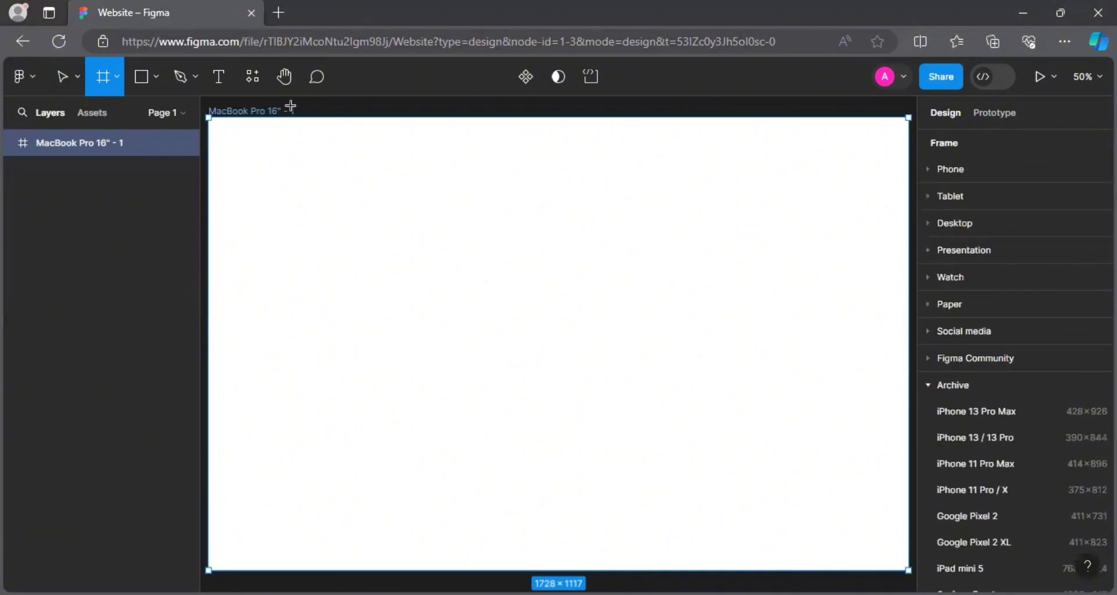
With the Move tool, rename the 1728×1117 frame to 'New Design1' via its canvas label.
left_click(64, 85)
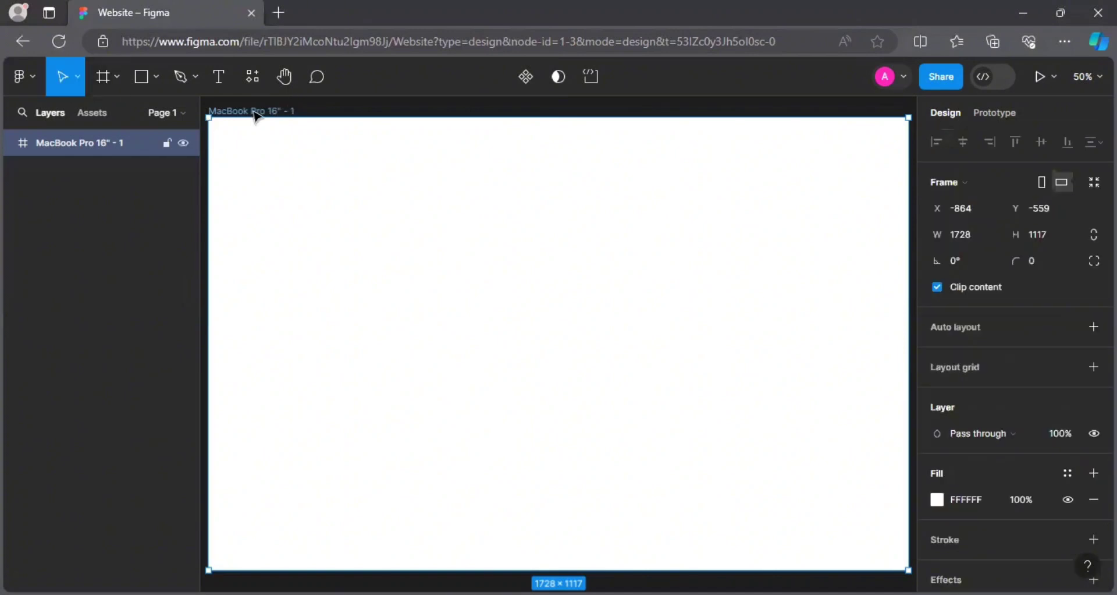
double_click(254, 110)
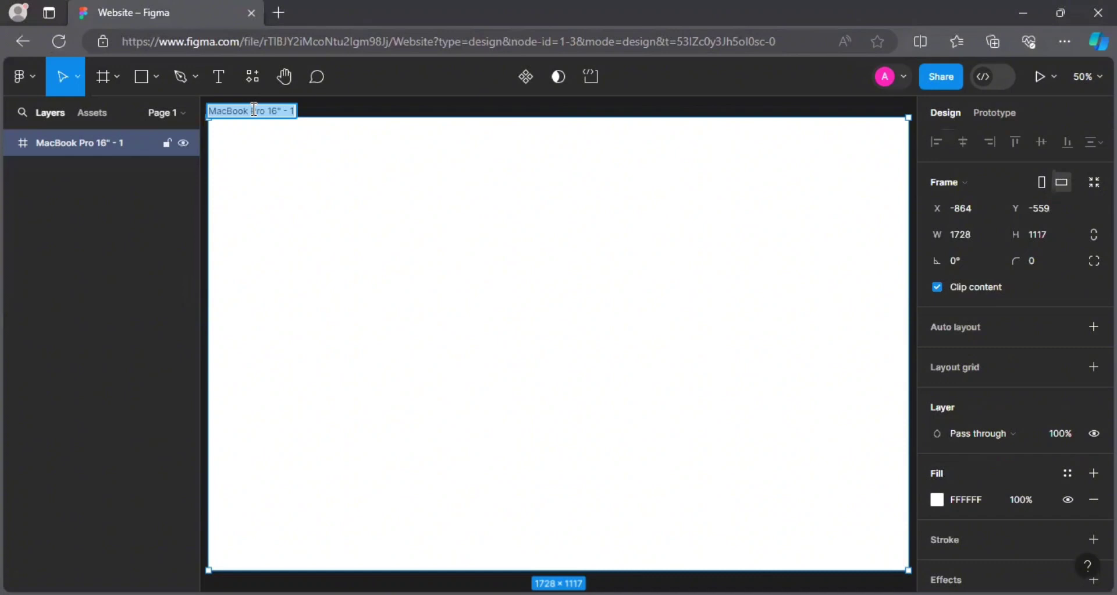
type("N")
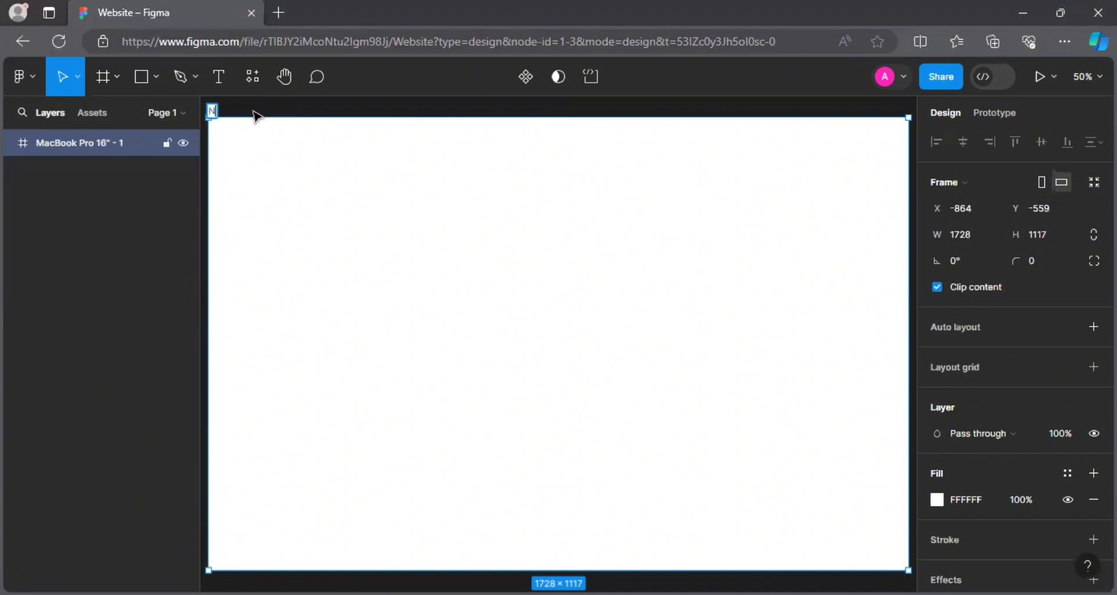
type("ew Dsi")
key("BackSpace")
key("BackSpace")
type("esign")
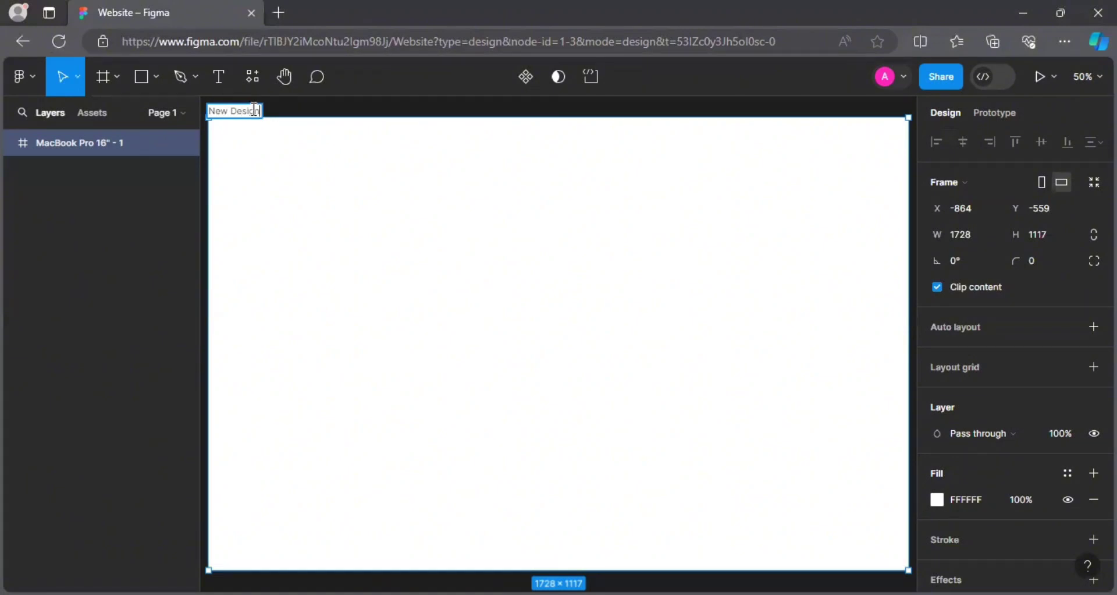
type("1")
key("Return")
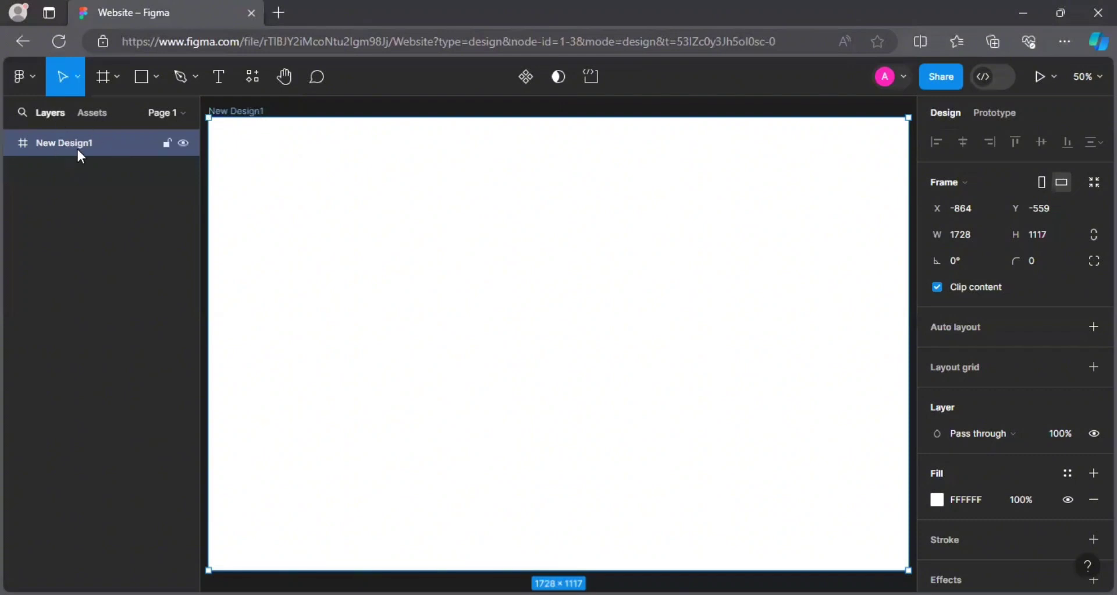
Hide and re-show New Design1, and glance at Assets before returning to Layers.
left_click(181, 146)
left_click(181, 146)
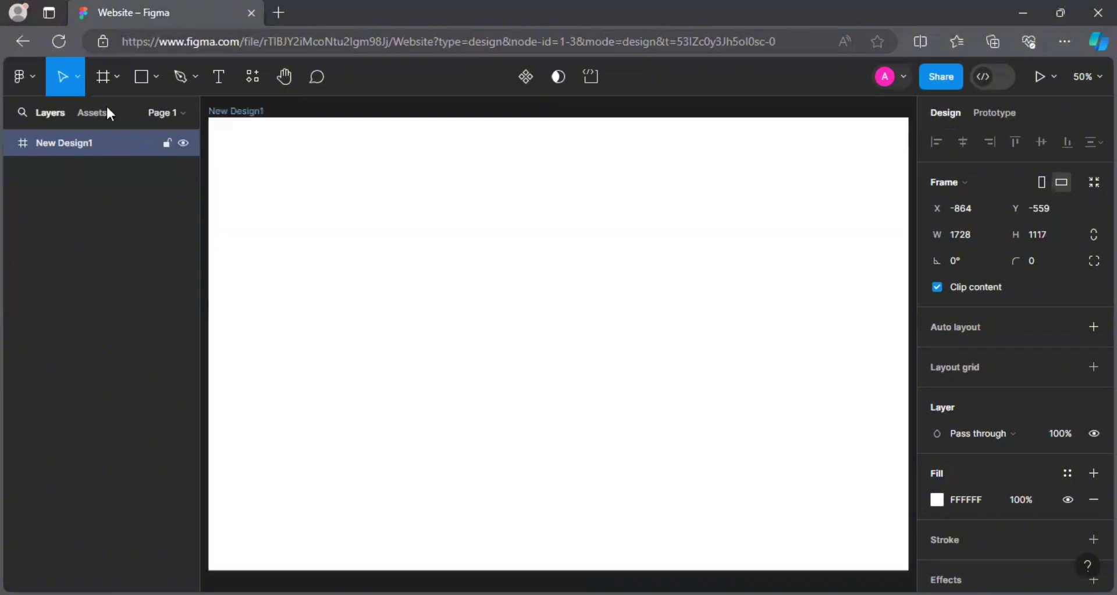
left_click(81, 118)
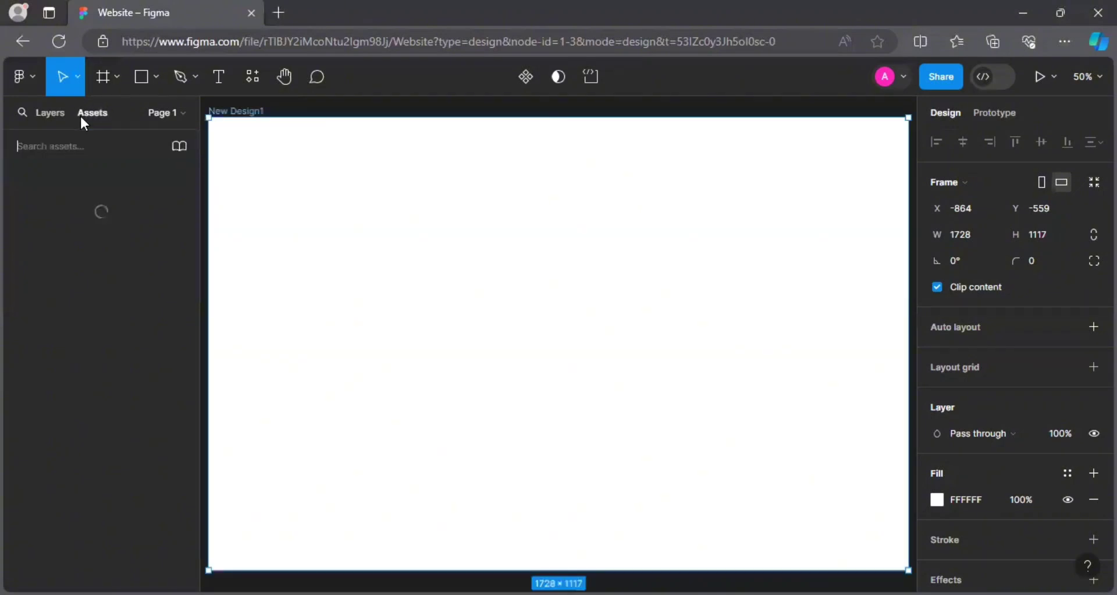
left_click(46, 122)
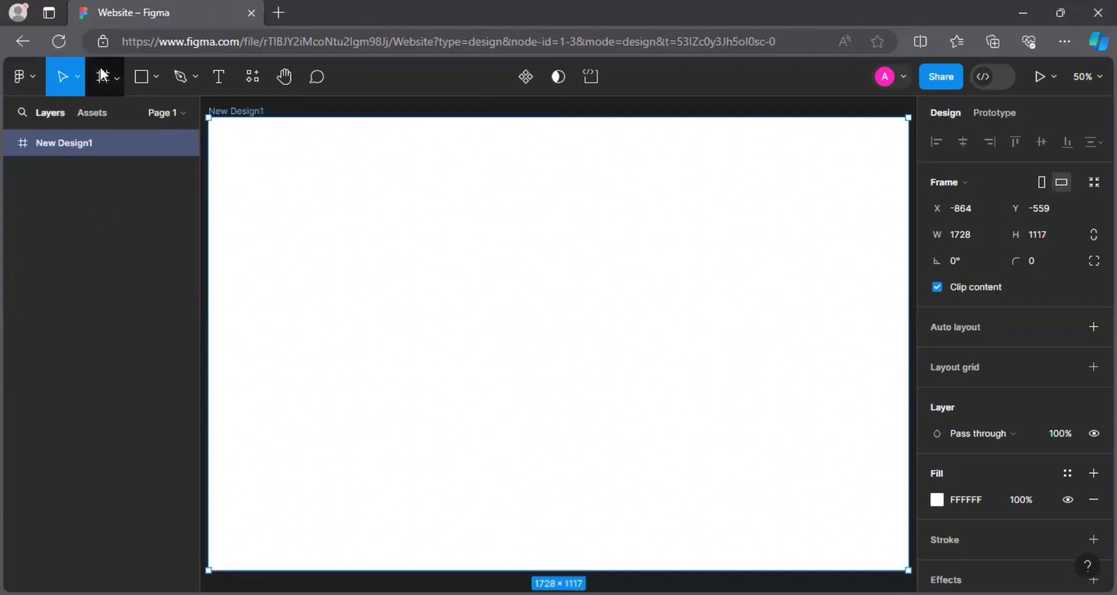
Shift the frame slightly with the Scale tool, then return to the Move tool.
left_click(80, 80)
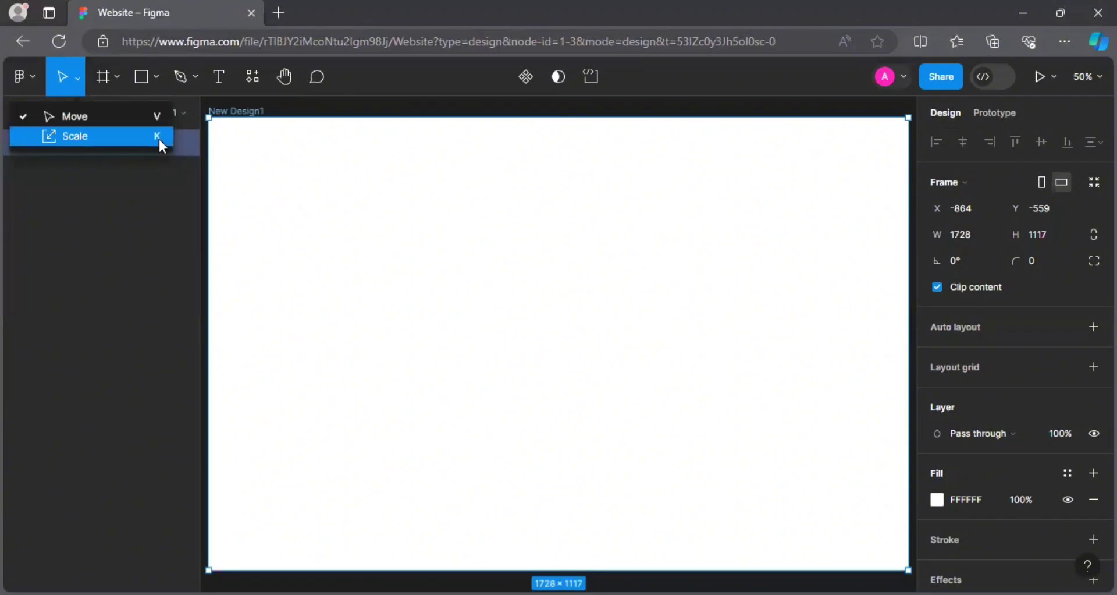
left_click(103, 136)
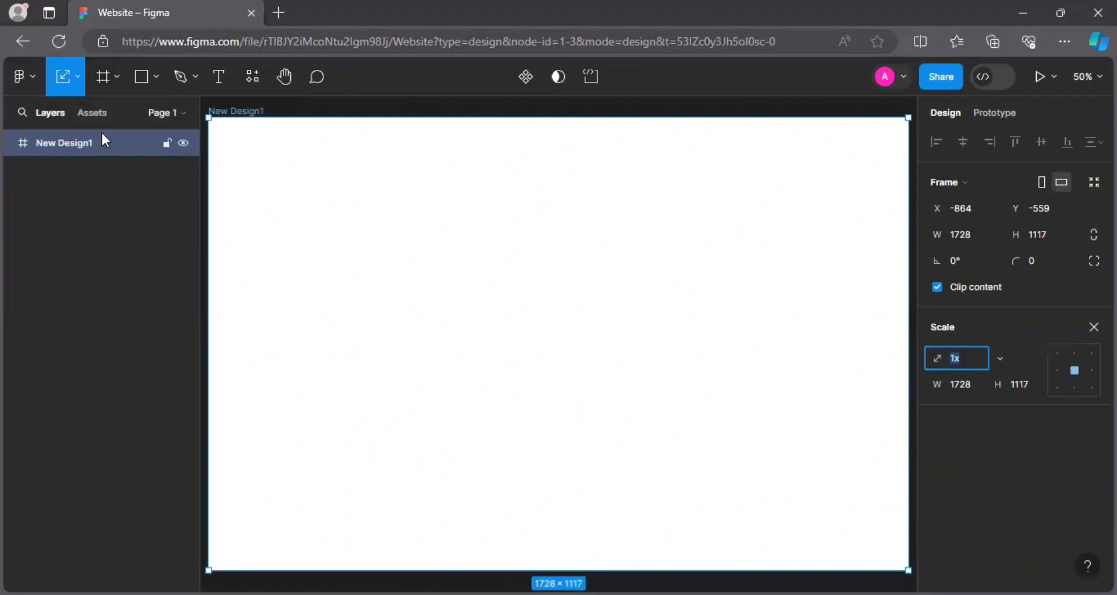
left_click_drag(332, 154, 334, 182)
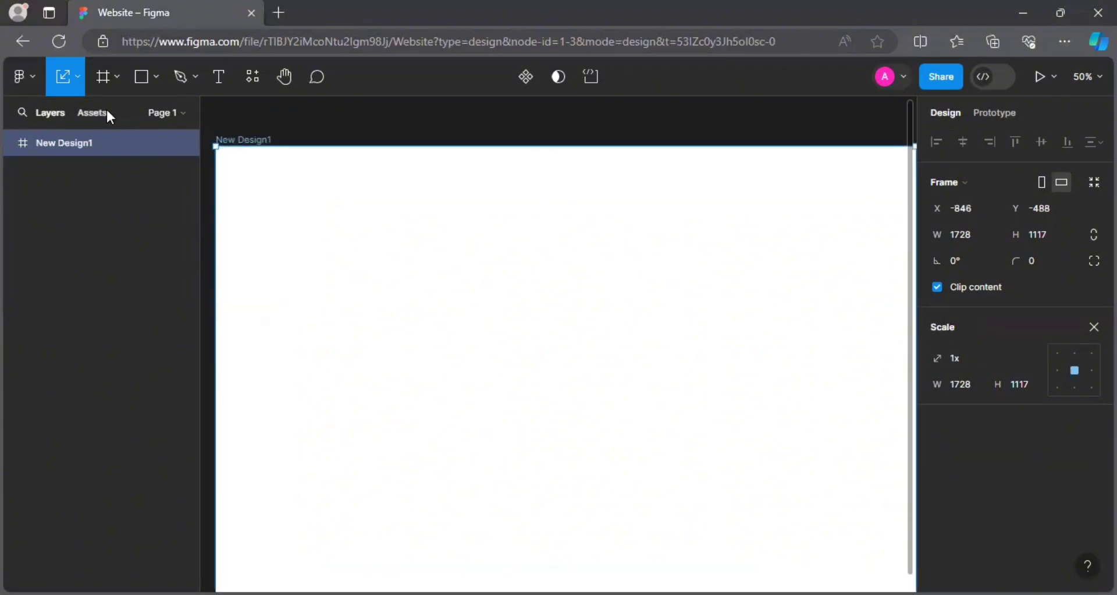
key("v")
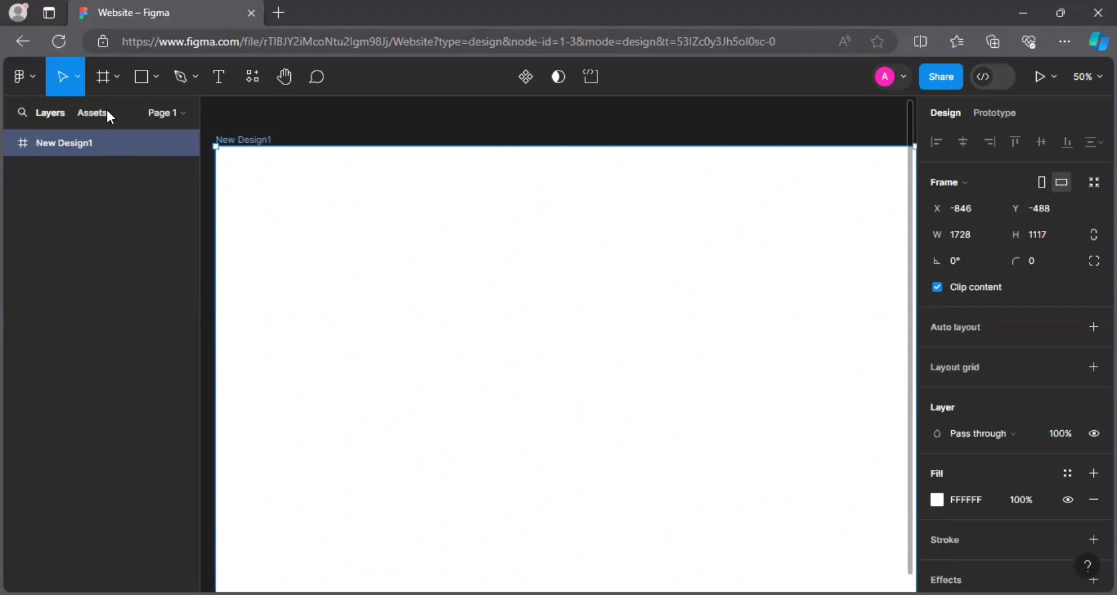
Pick Frame from the frame, section and slice tool list, then reopen that list.
left_click(117, 76)
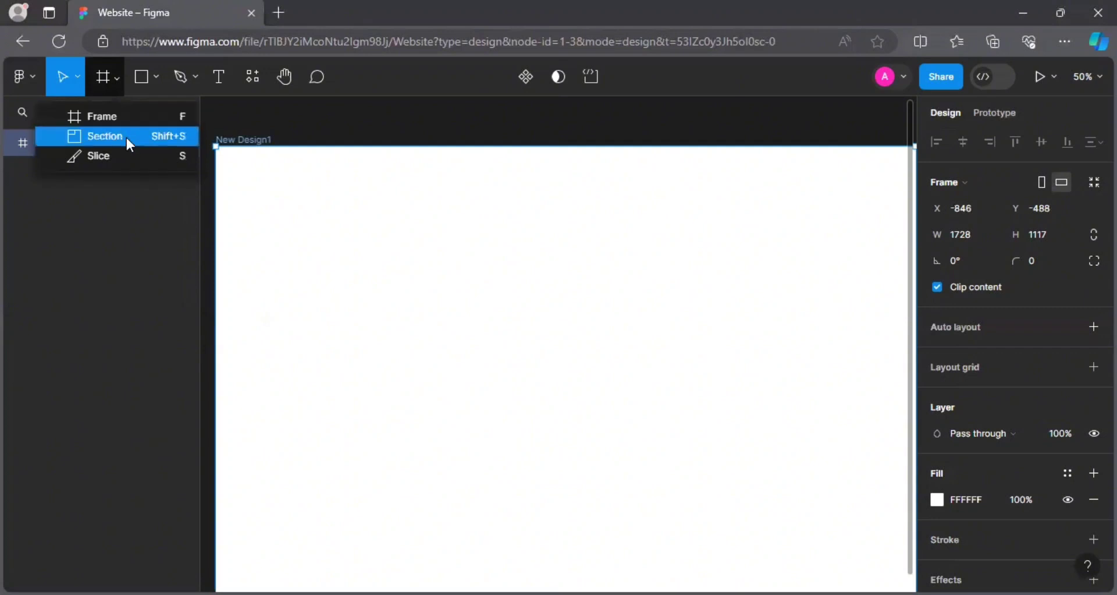
left_click(161, 116)
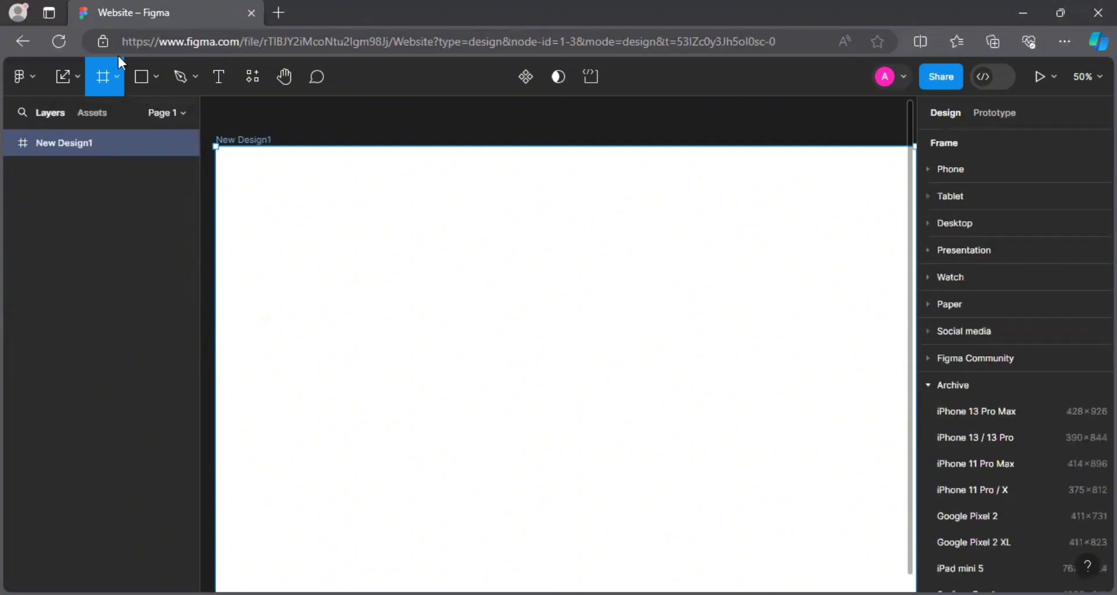
left_click(116, 78)
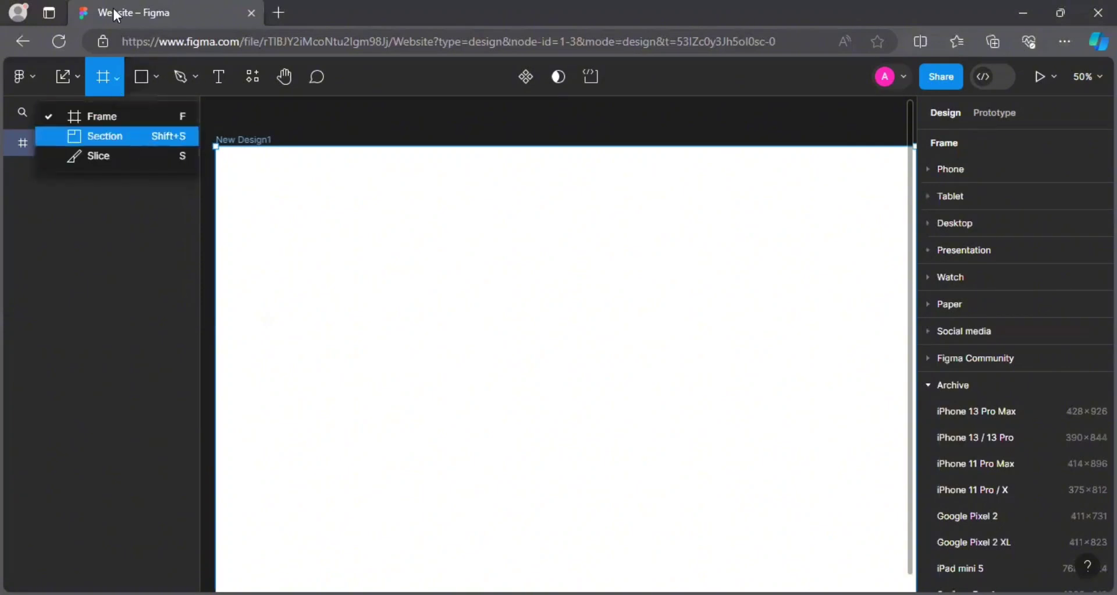
Draw a 579×303 grey rectangle near the top-left of New Design1.
key("v")
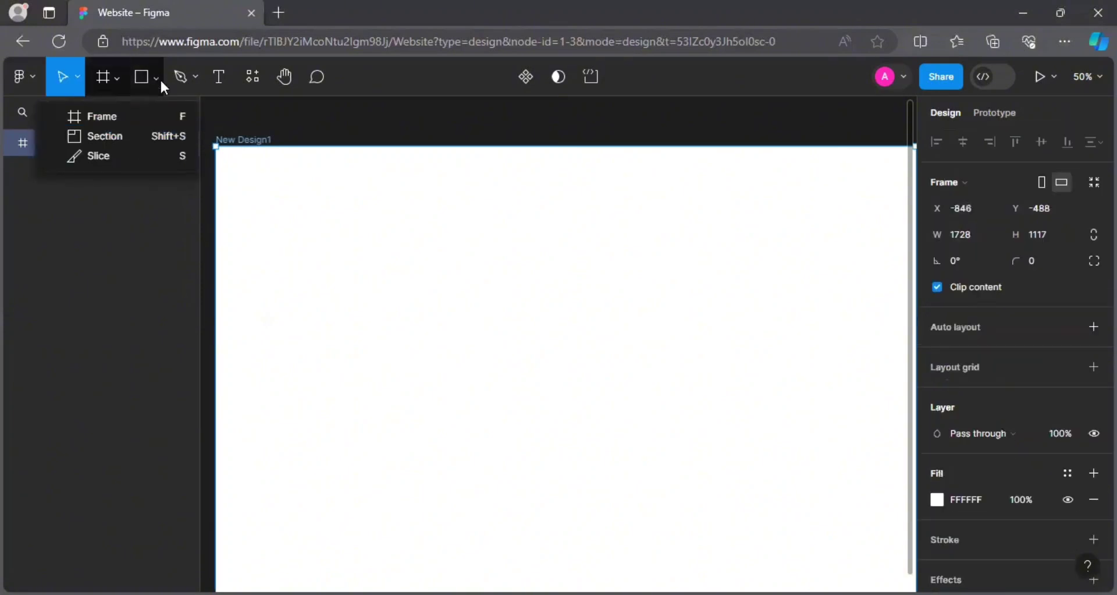
left_click(250, 91)
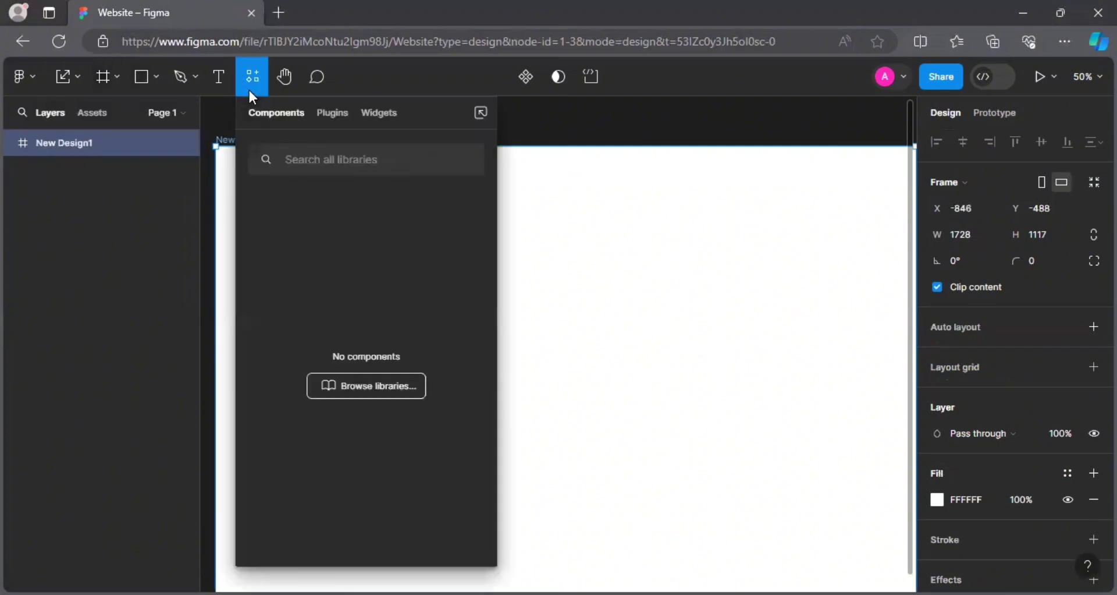
left_click(138, 80)
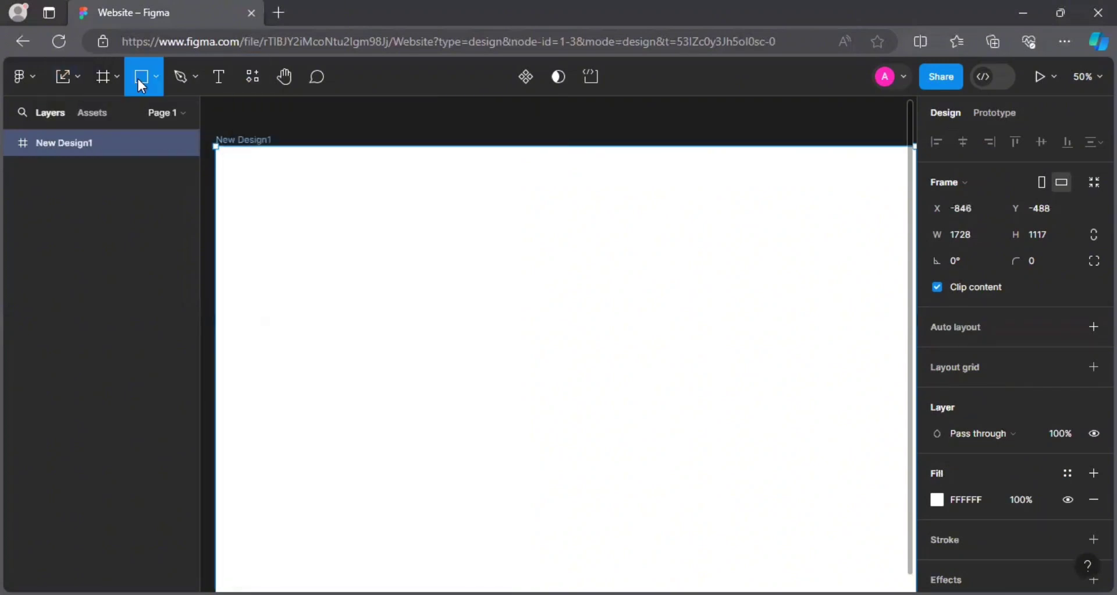
left_click_drag(240, 159, 474, 282)
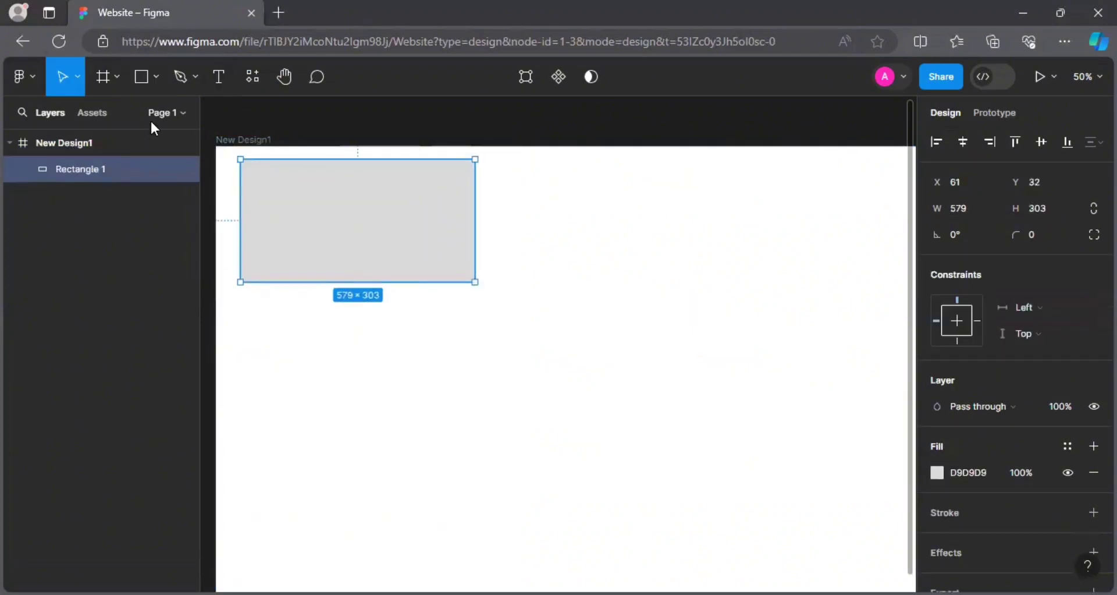
Add a 340.33-wide line below the rectangle and a 490.76-wide arrow to its right.
left_click(155, 77)
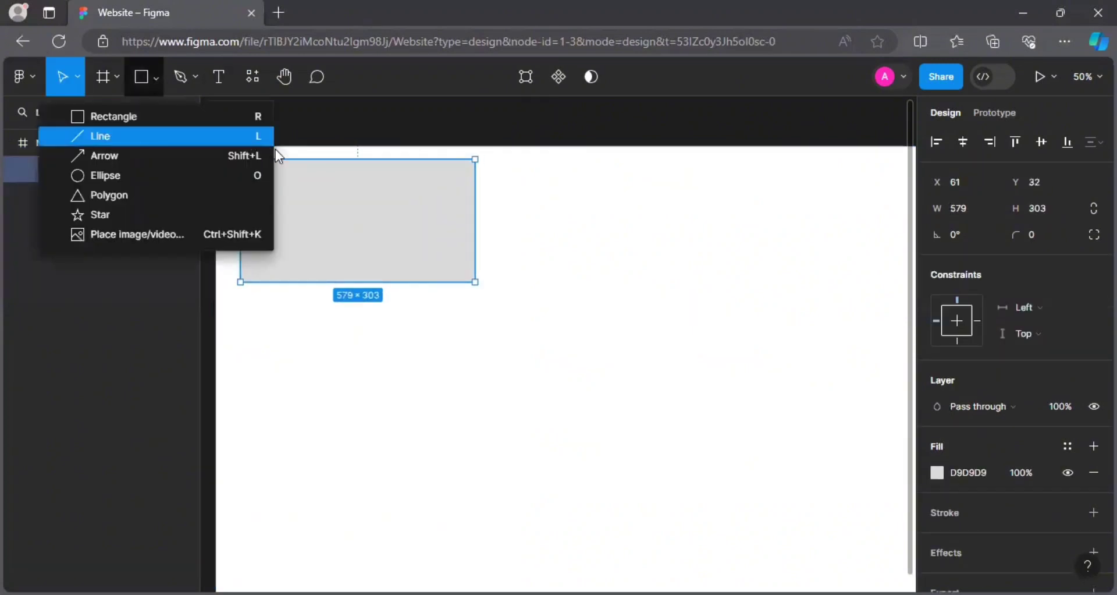
left_click(256, 131)
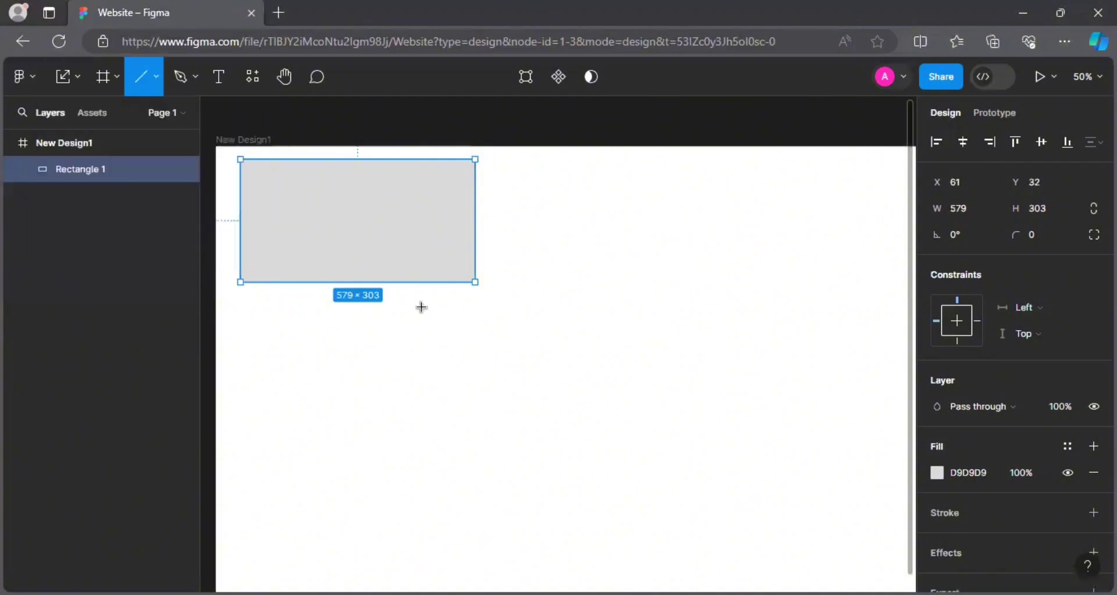
left_click_drag(269, 361, 405, 336)
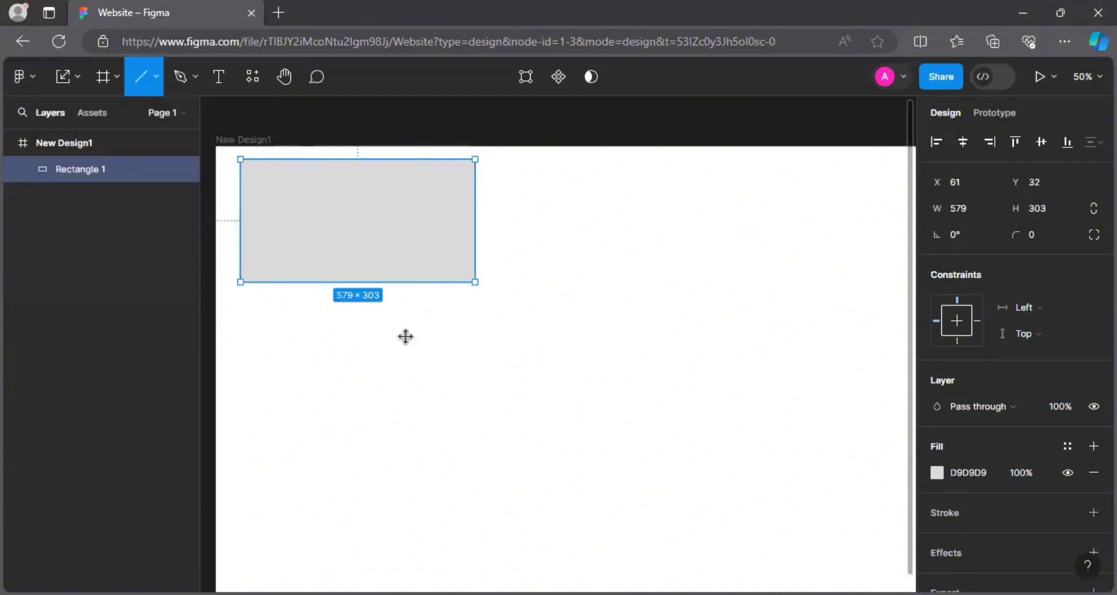
left_click(154, 86)
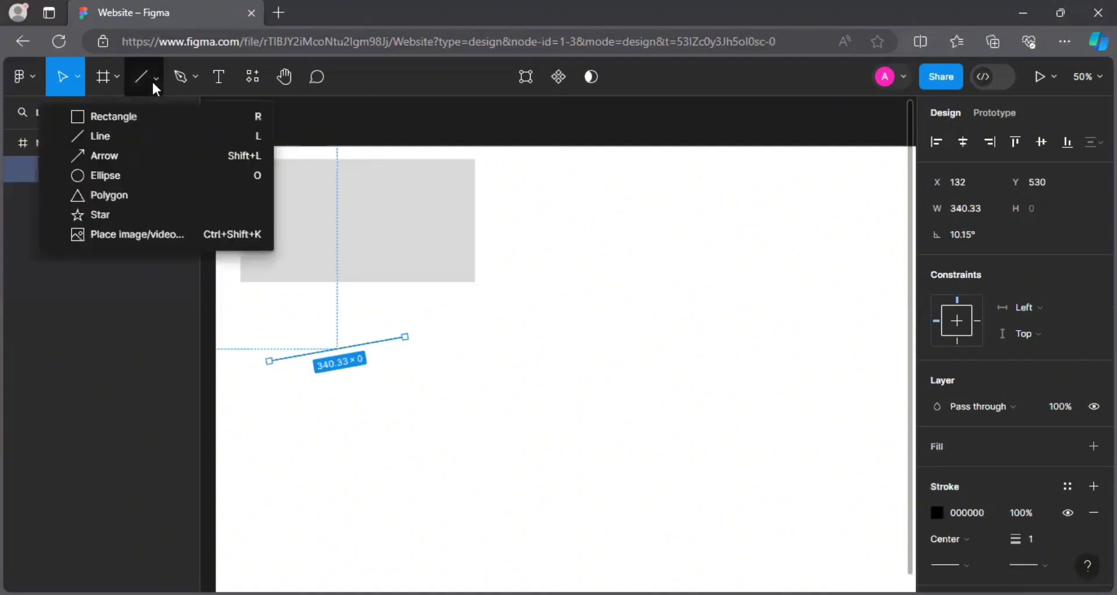
left_click(174, 160)
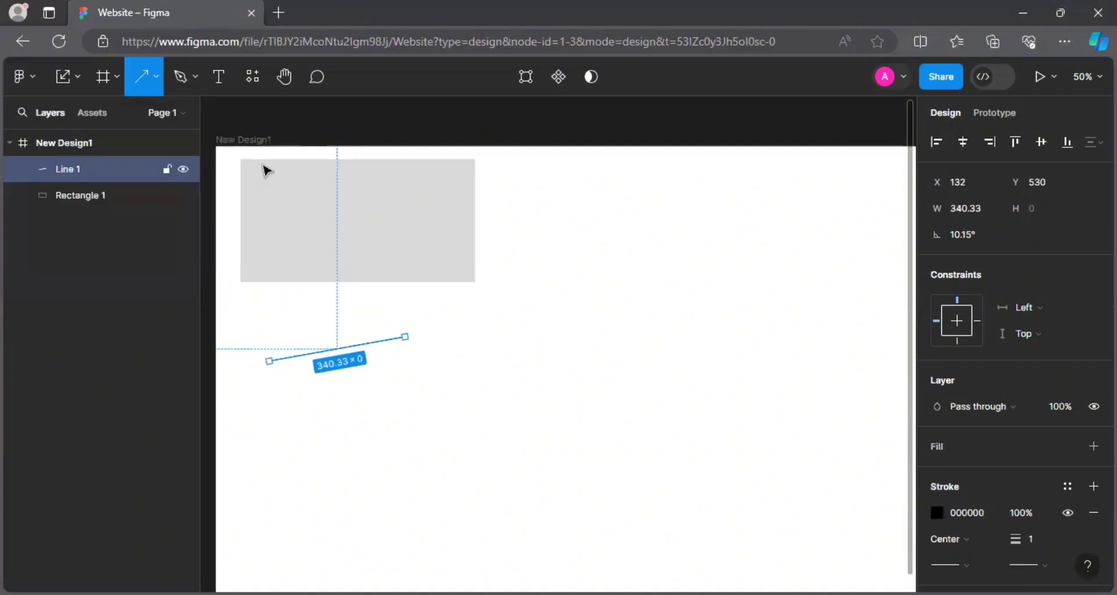
left_click_drag(513, 209, 711, 188)
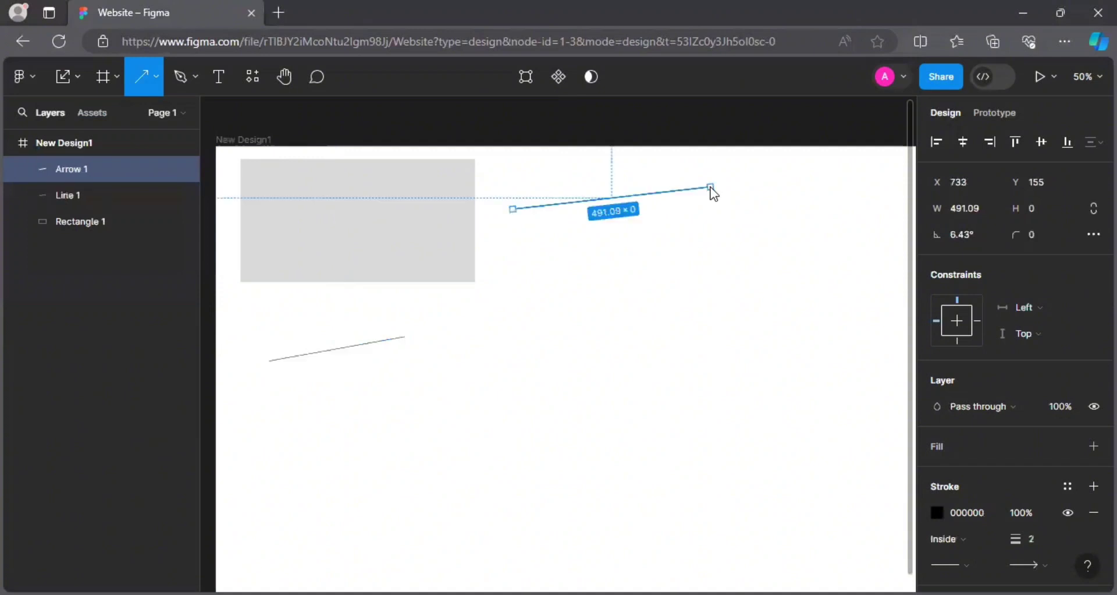
Draw an ellipse mid-frame, a 171×218 star below the line and a 192×178 triangle above the ellipse.
left_click(158, 77)
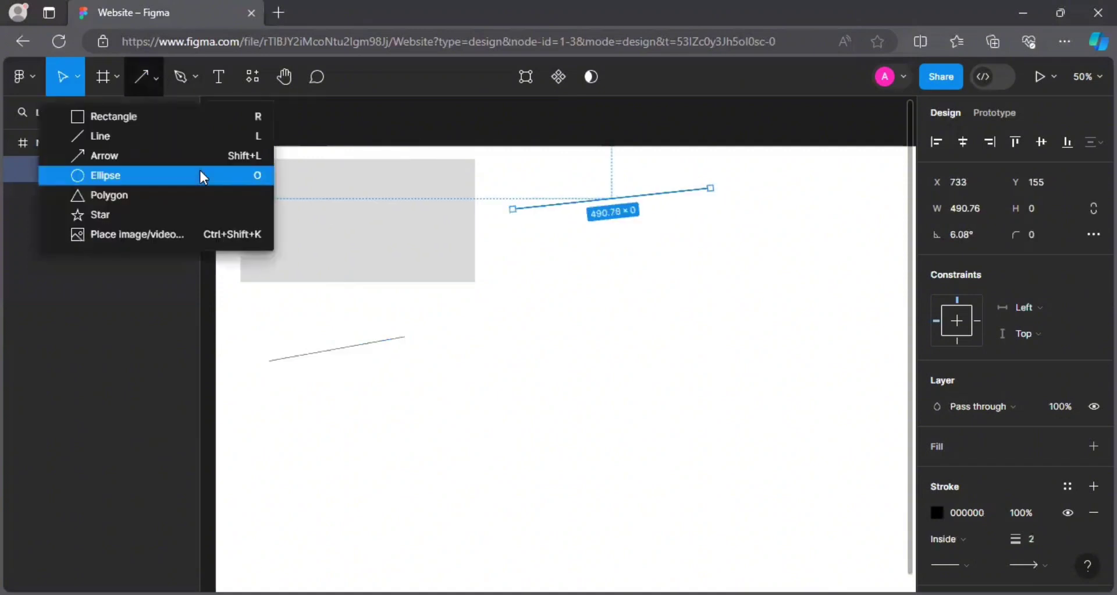
left_click(204, 178)
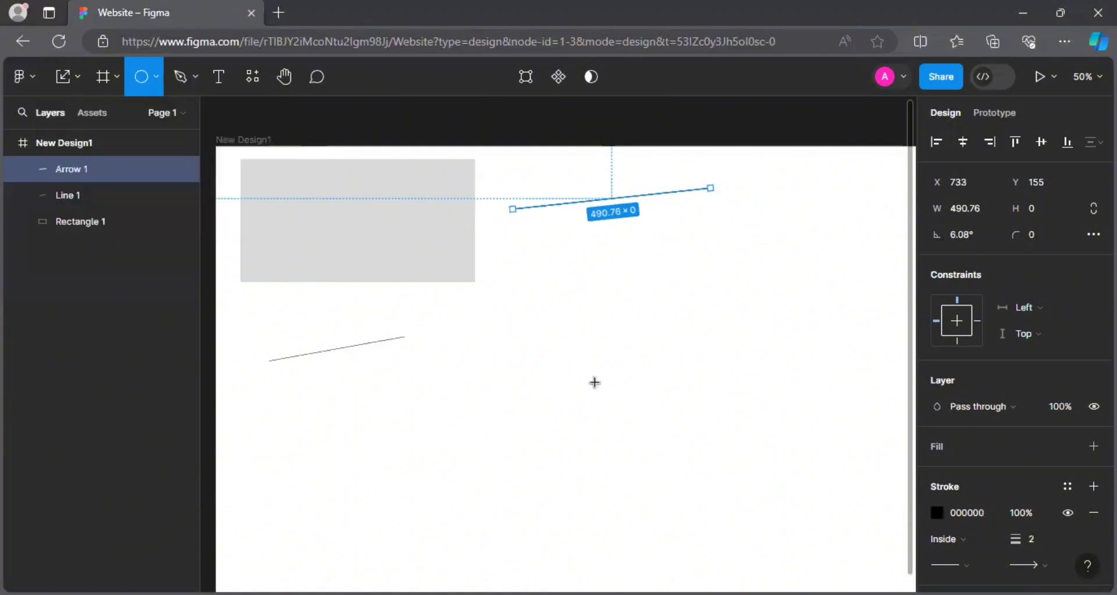
left_click_drag(499, 324, 648, 442)
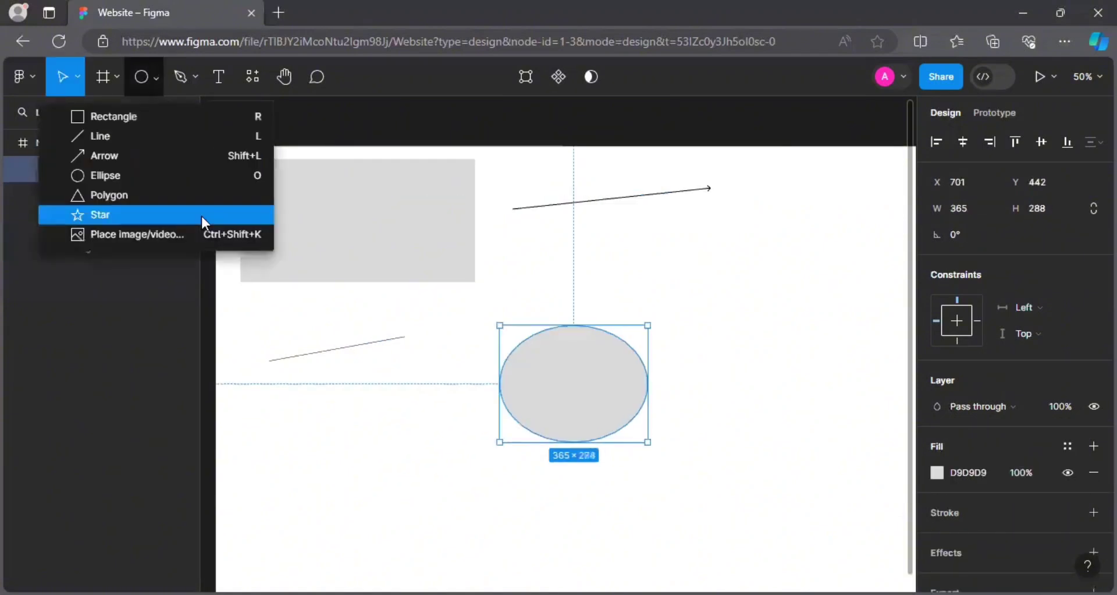
left_click(204, 217)
left_click_drag(317, 385, 386, 473)
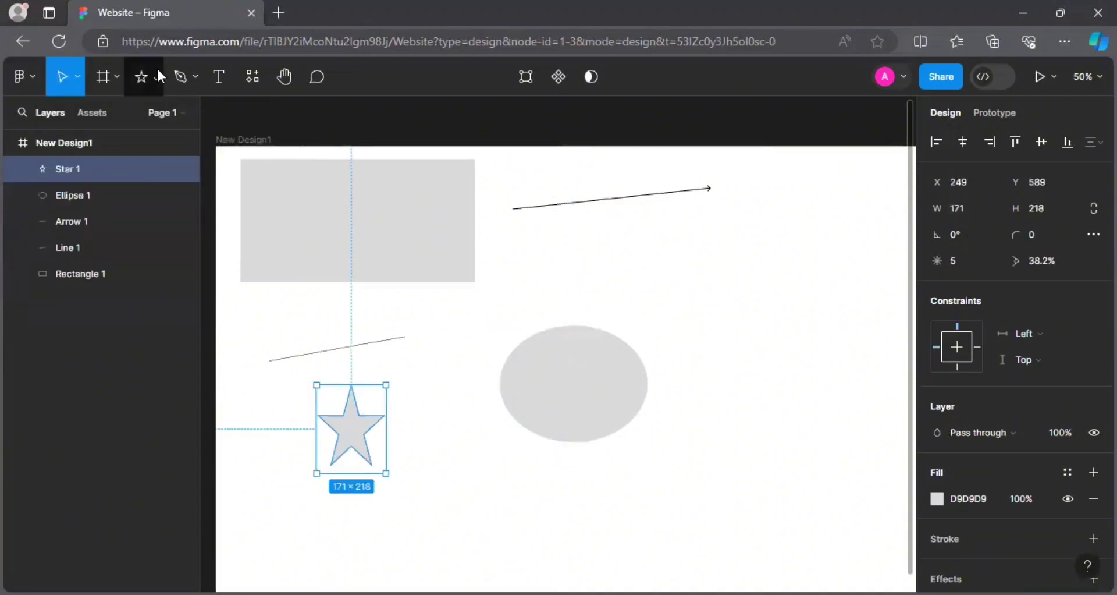
left_click(156, 74)
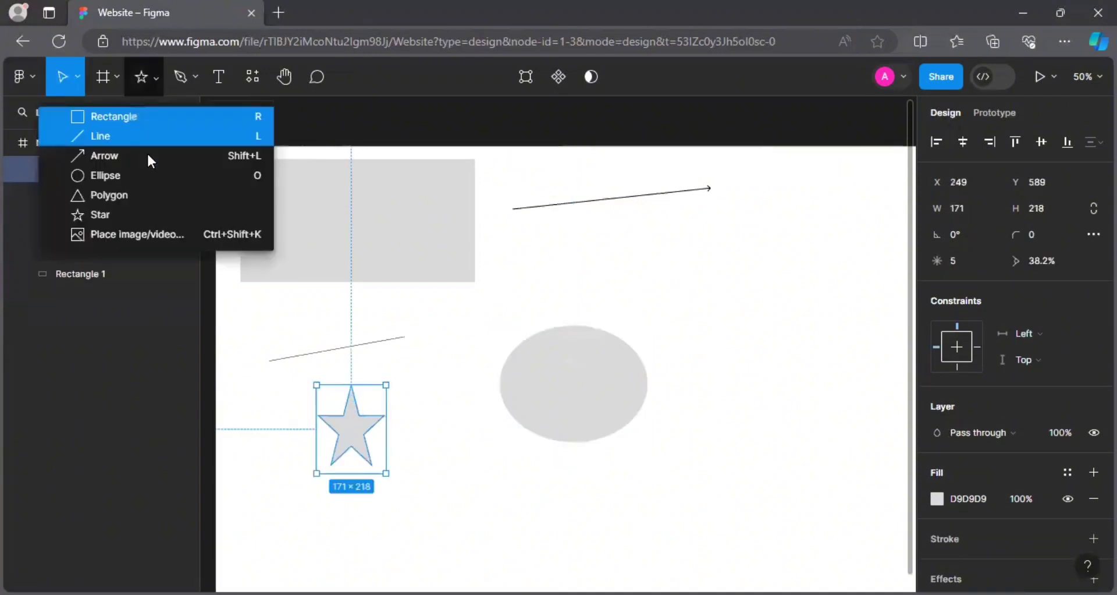
left_click(150, 195)
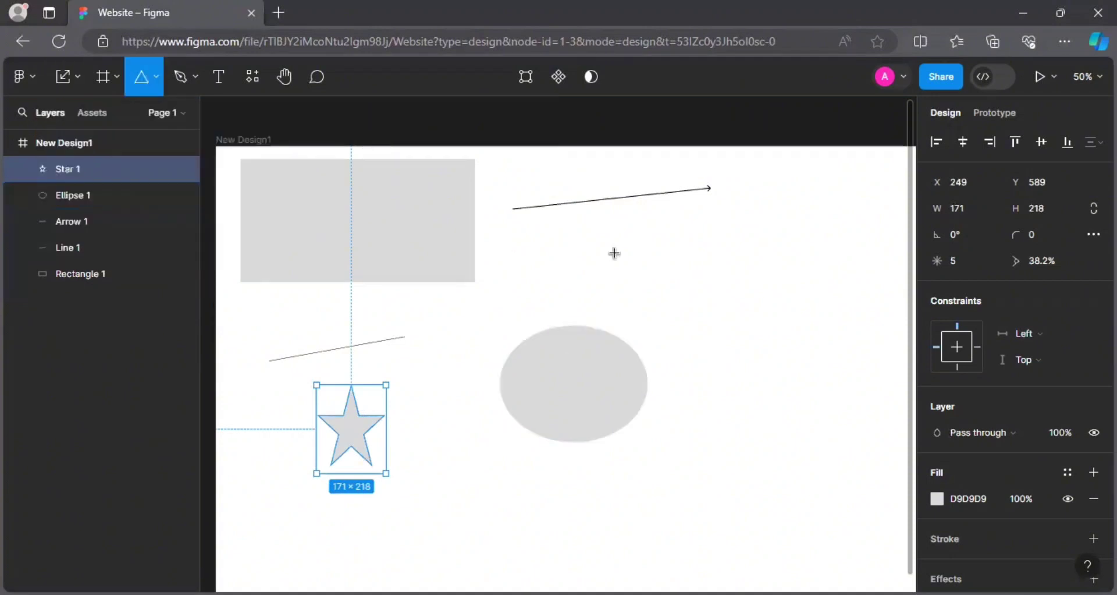
left_click_drag(615, 253, 693, 325)
Start placing an image or video from disk, then cancel the Open dialog.
key("v")
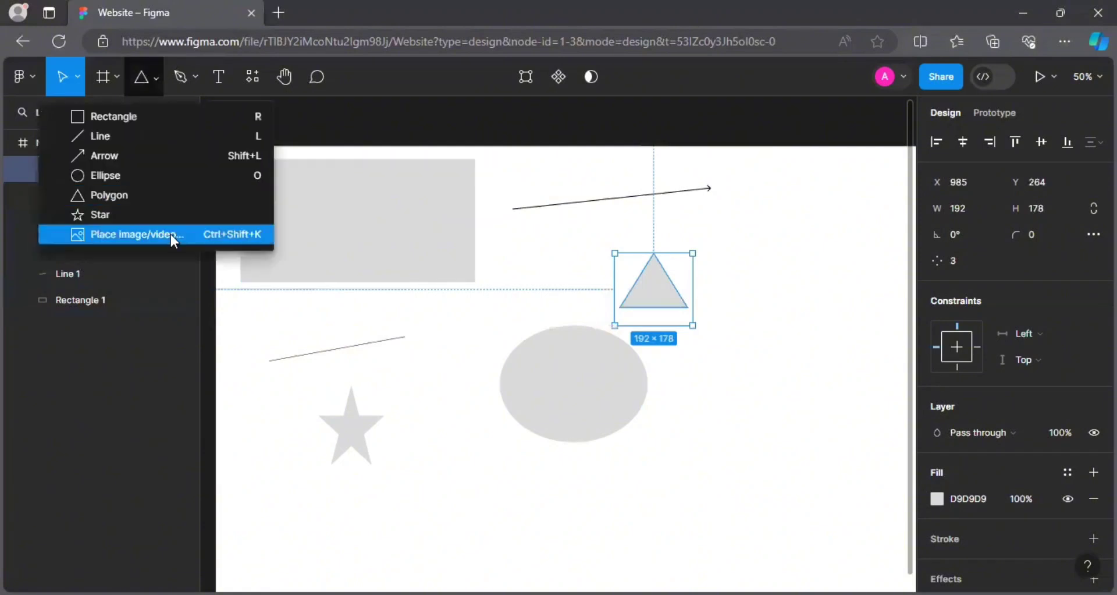
left_click(170, 234)
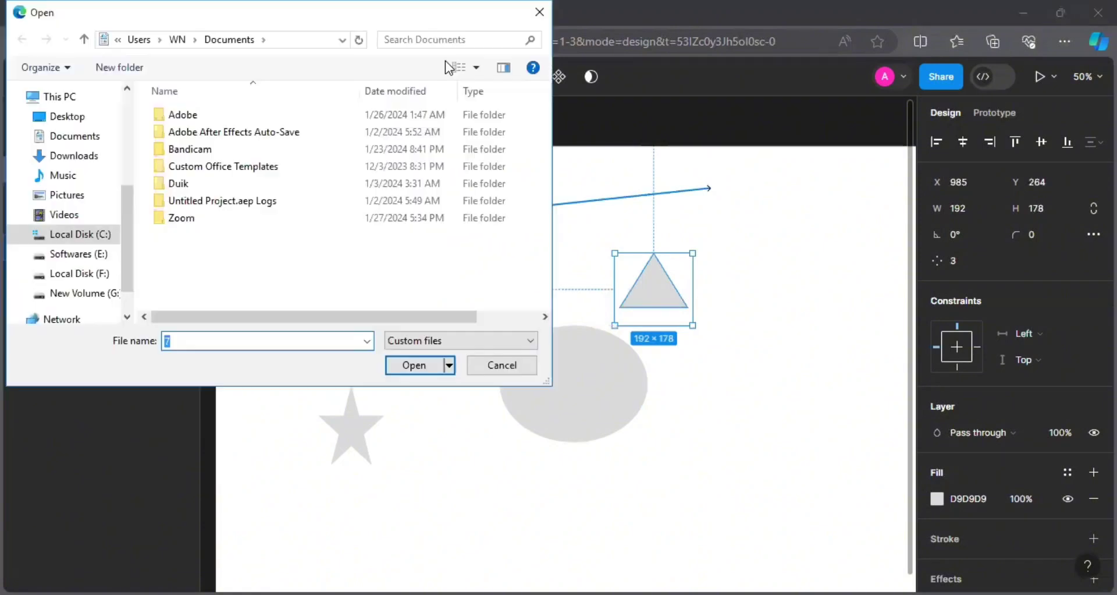
left_click(479, 363)
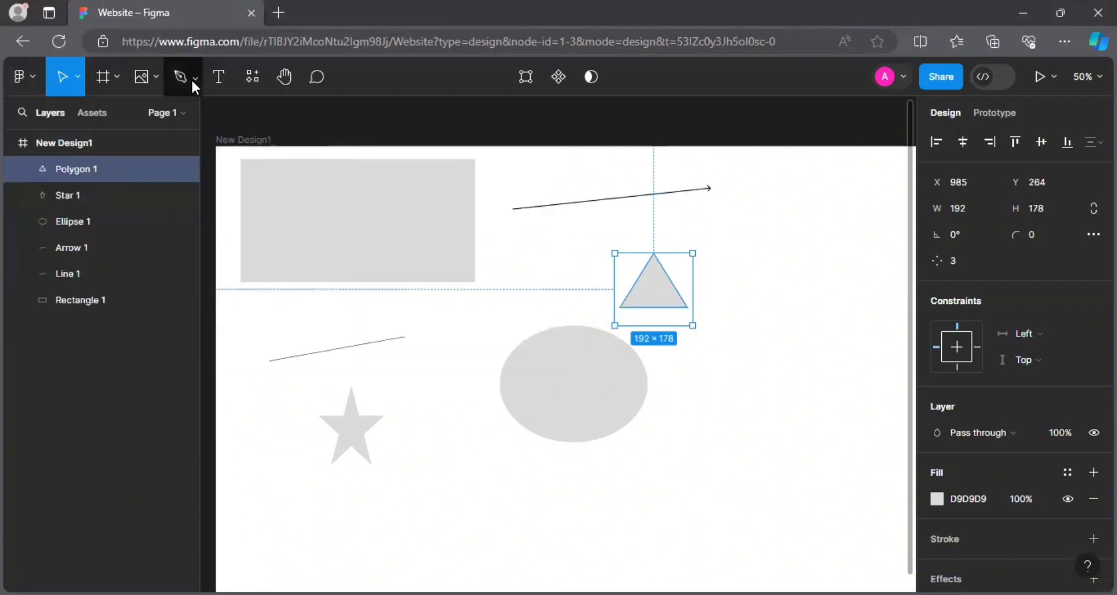
Scribble a freehand Pencil zig-zag, Vector 1, inside the grey rectangle, then return to the Pen tool.
left_click(193, 82)
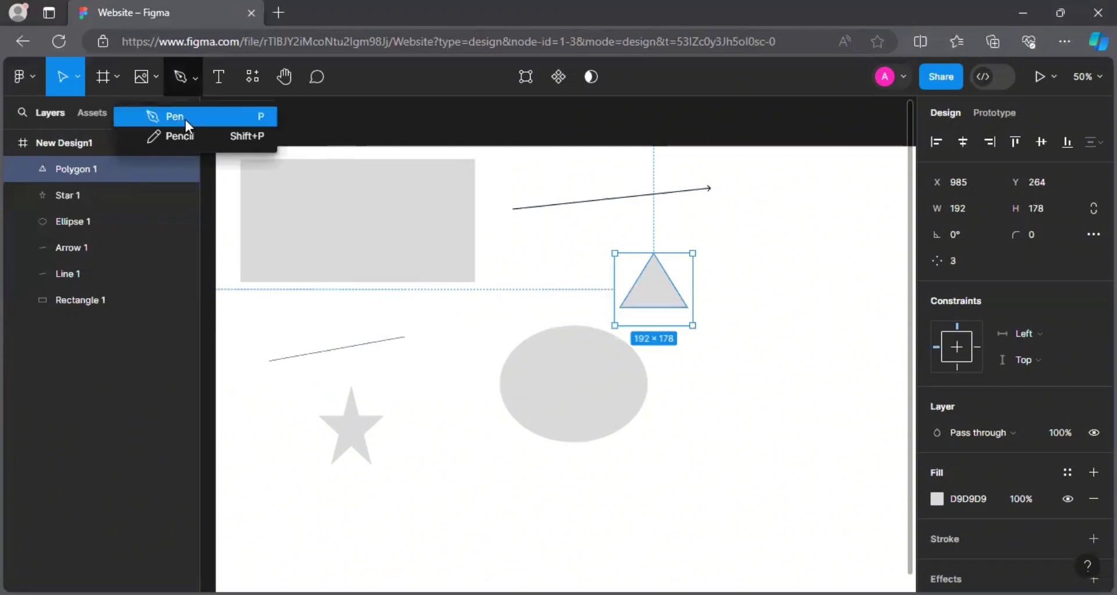
left_click(188, 139)
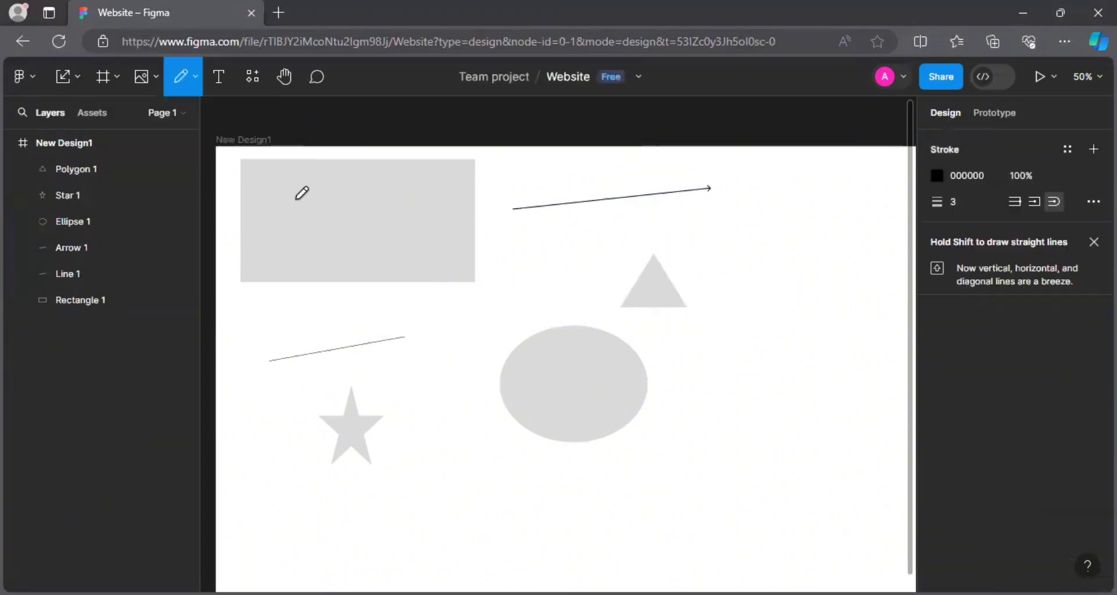
mouse_move(265, 190)
left_mouse_down()
mouse_move(267, 217)
mouse_move(291, 201)
mouse_move(312, 214)
mouse_move(351, 214)
mouse_move(315, 208)
left_mouse_up()
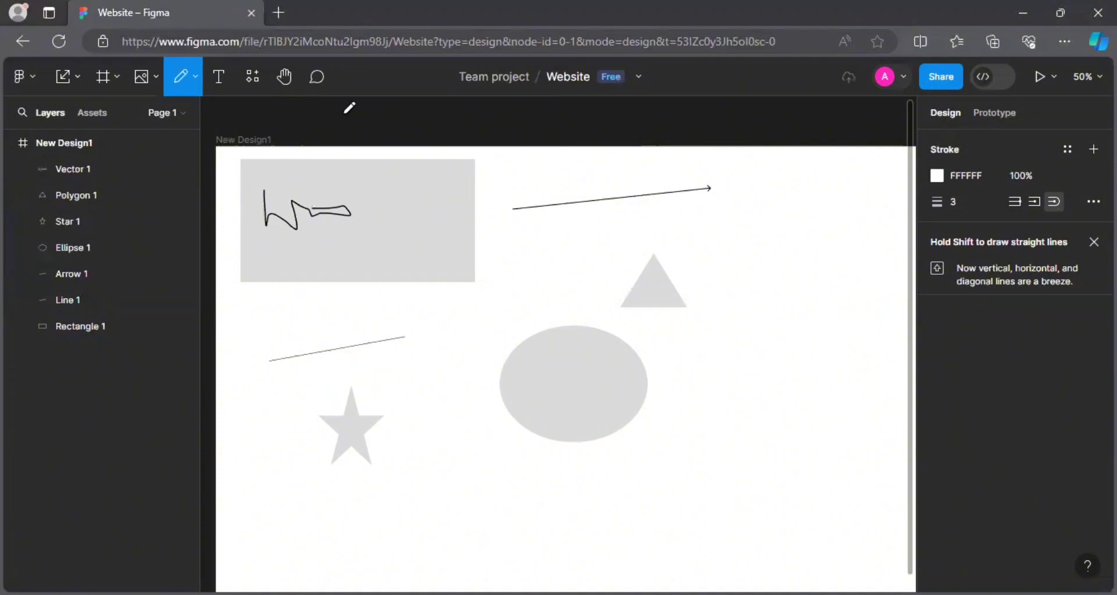
left_click(201, 76)
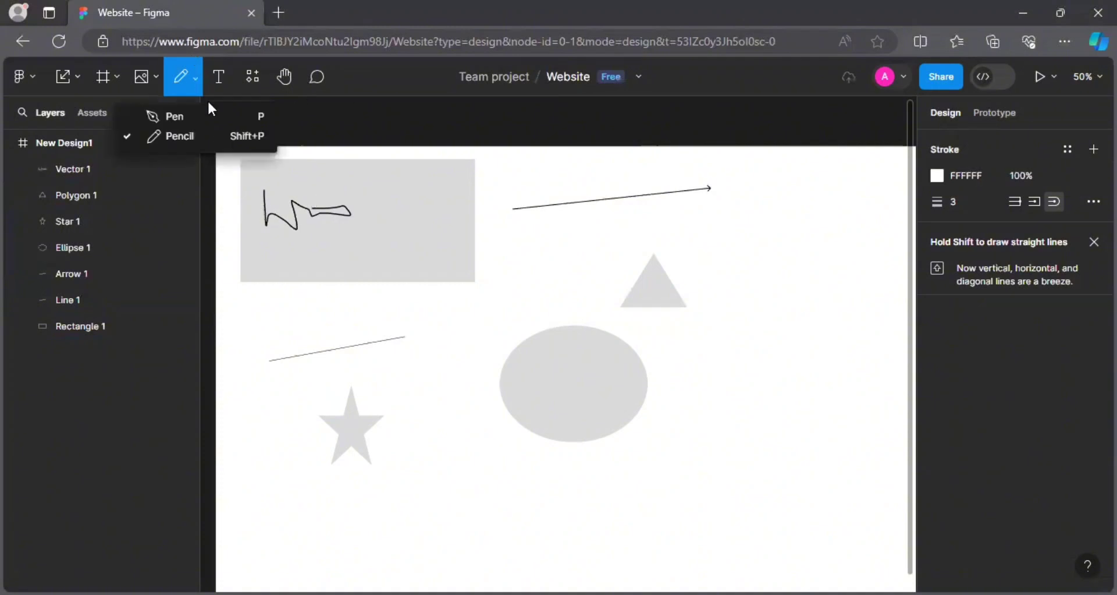
left_click(209, 115)
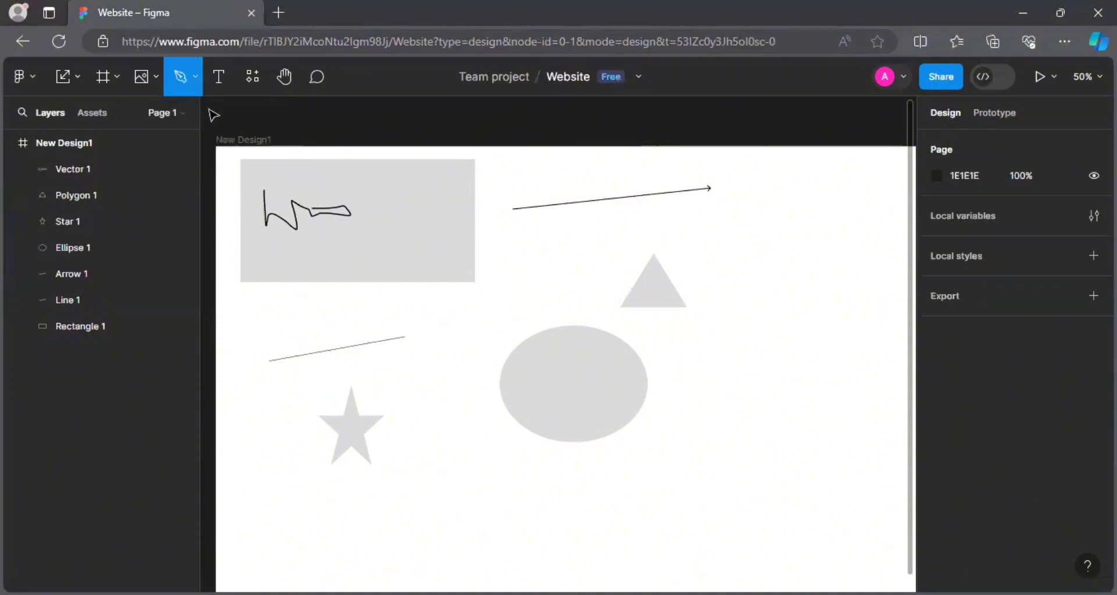
Draw a 194×197.5 angular pen path, Vector 2, from seven points connected back to an earlier anchor.
left_click(282, 175)
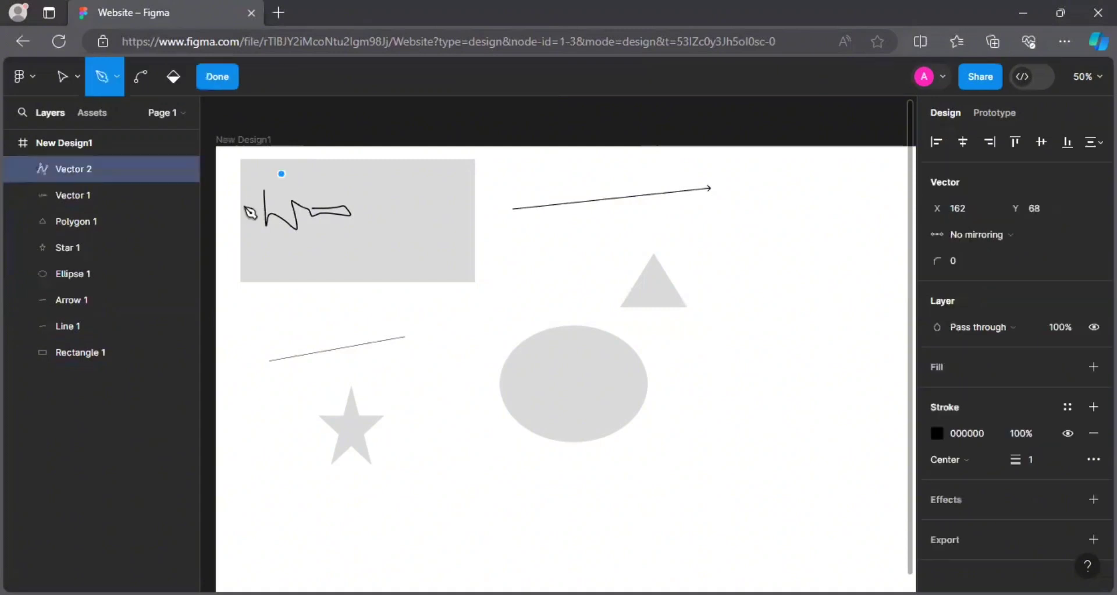
left_click(322, 261)
left_click(371, 222)
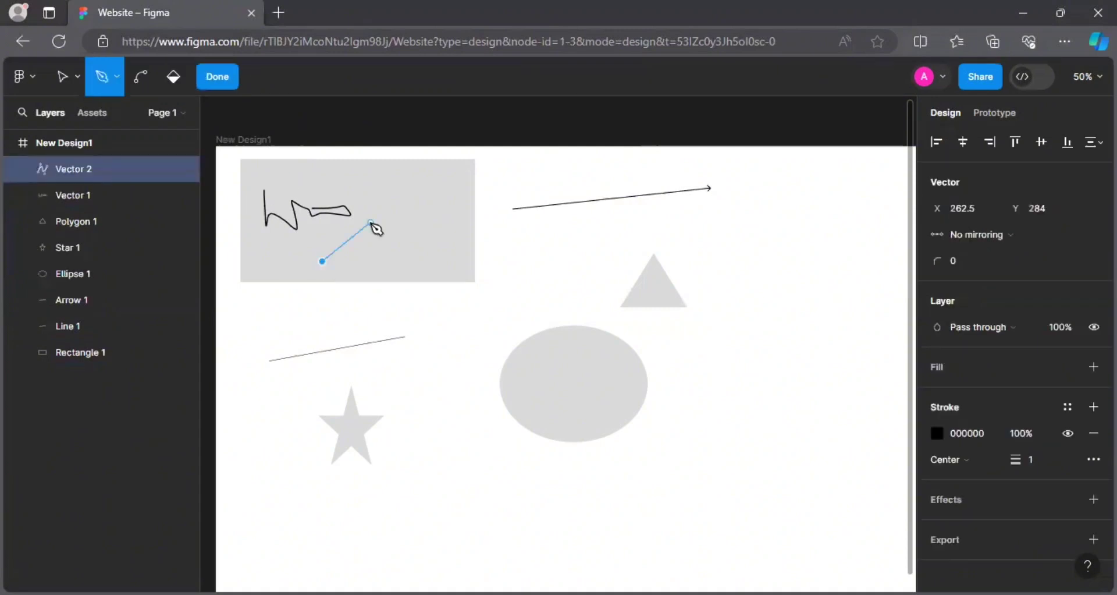
left_click(345, 197)
left_click(392, 181)
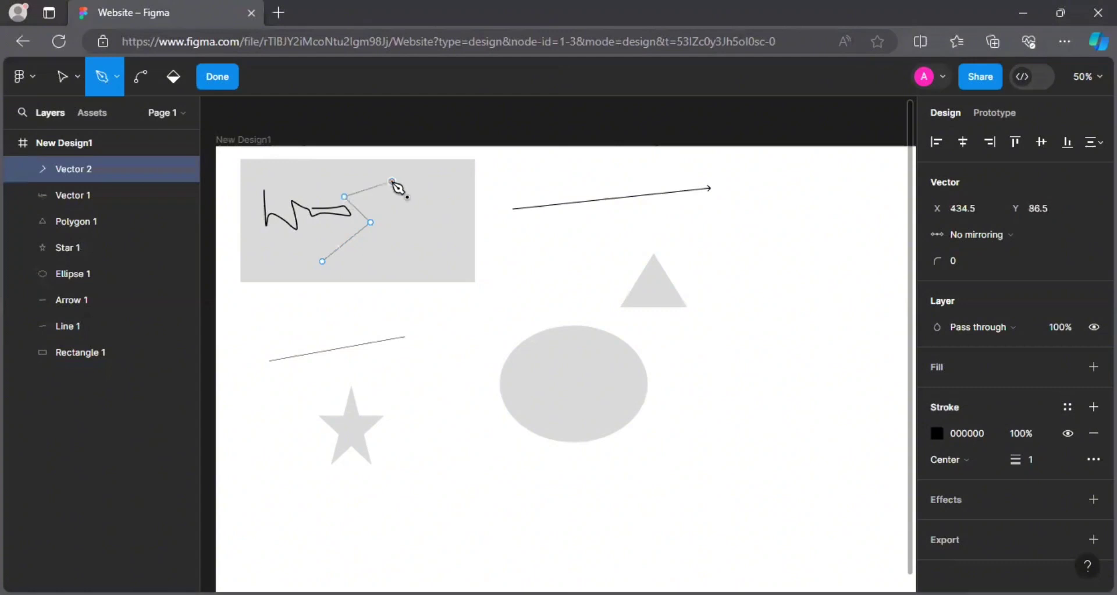
left_click(371, 201)
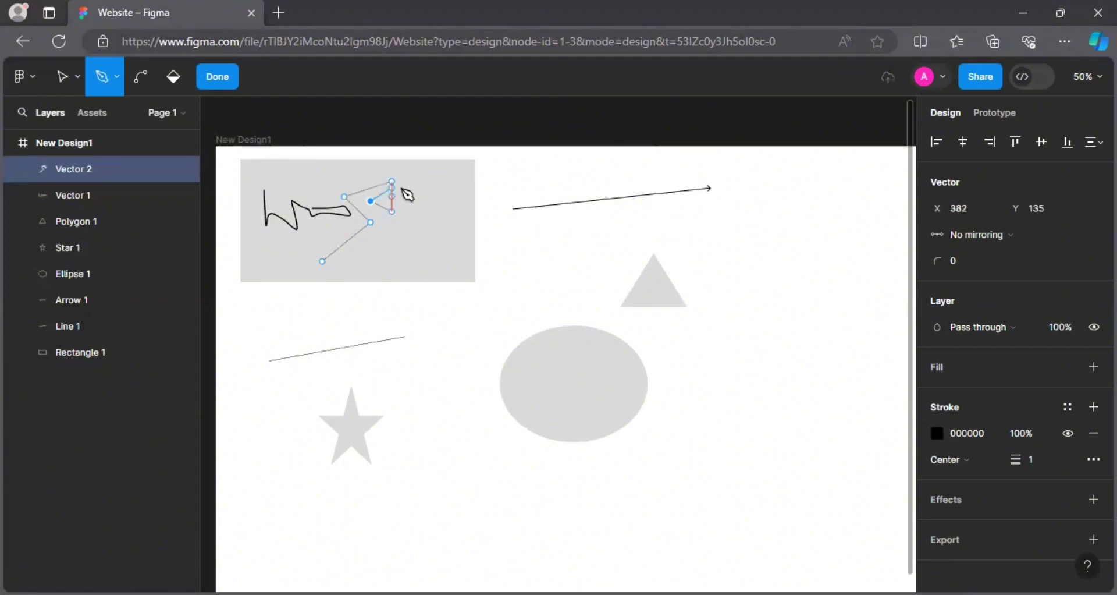
left_click(401, 196)
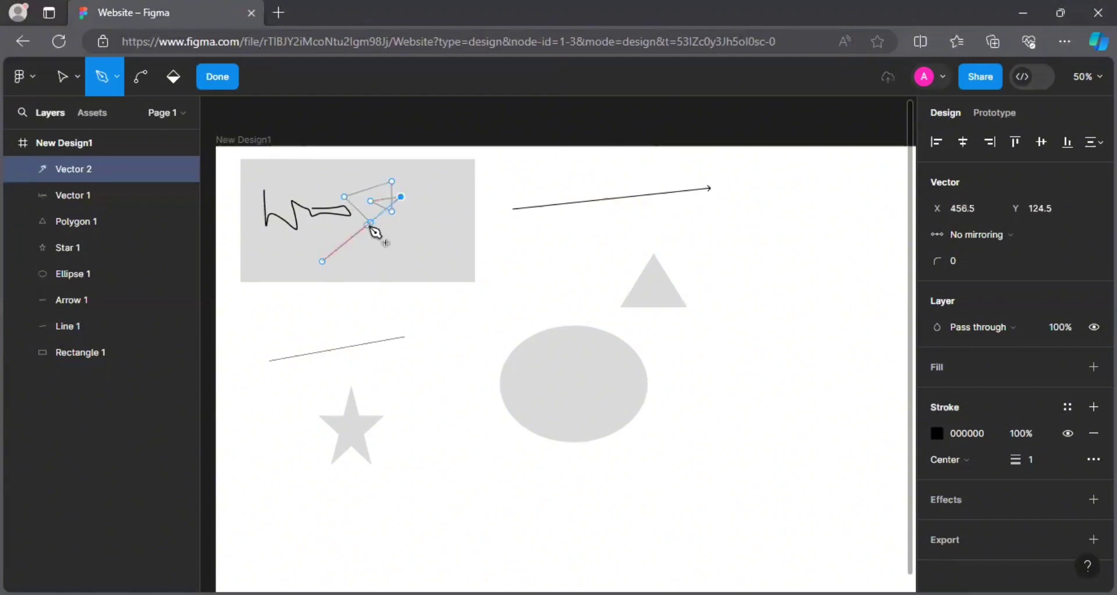
left_click(371, 223)
key("Escape")
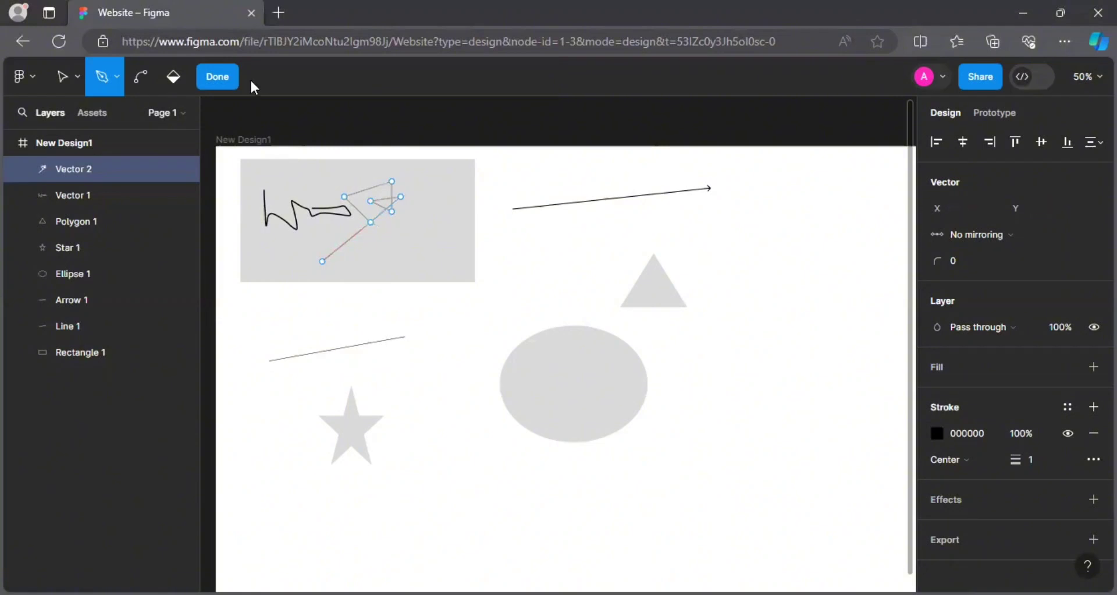
left_click(216, 87)
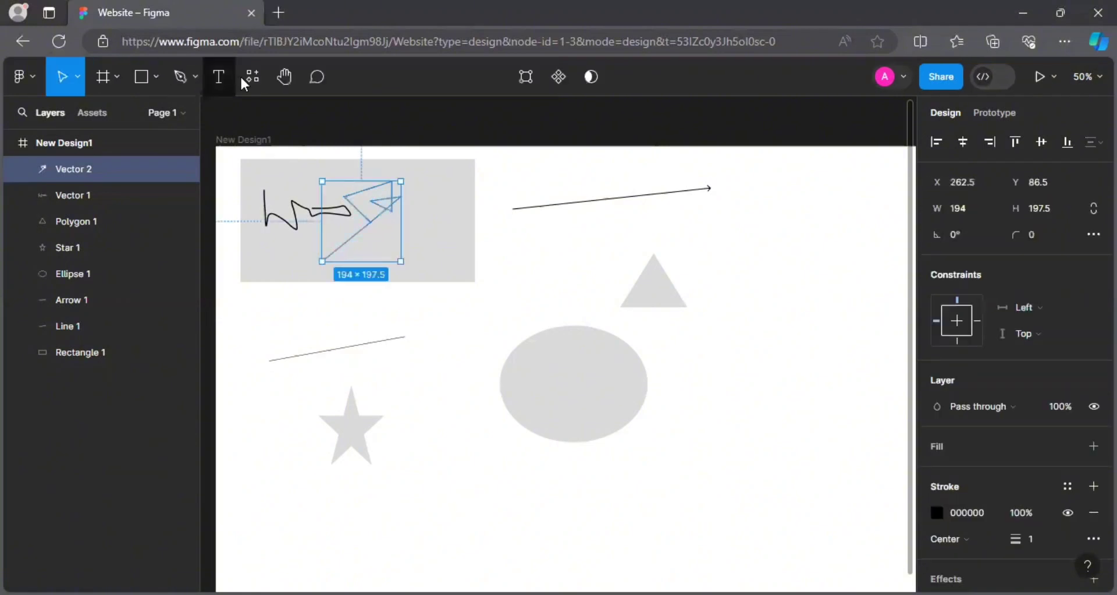
Place a text layer below the grey rectangle reading 'Hello'.
left_click(214, 77)
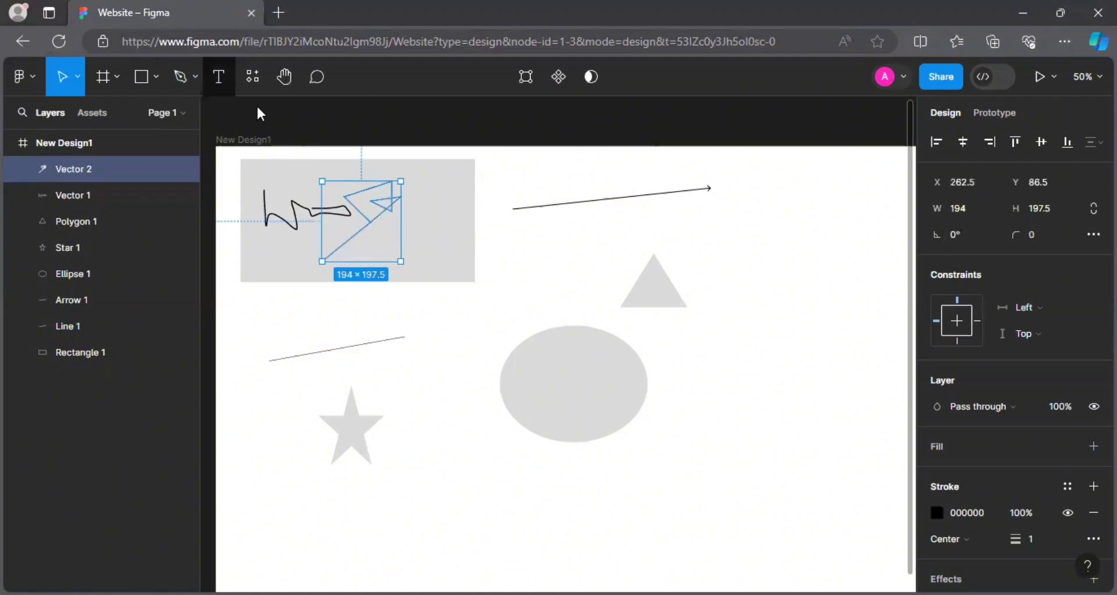
left_click(399, 299)
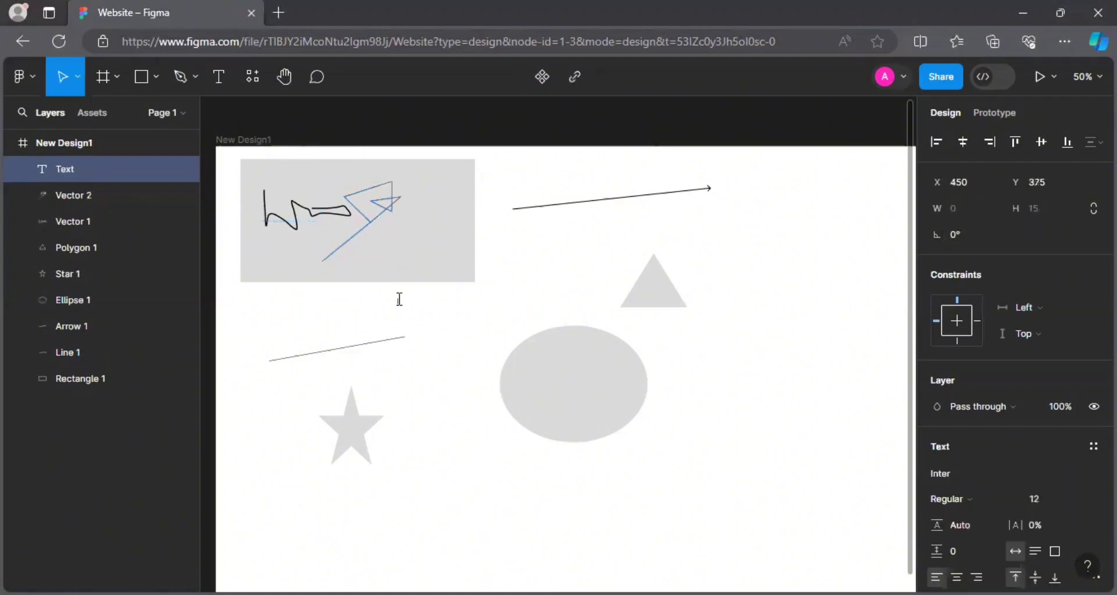
type("Hello")
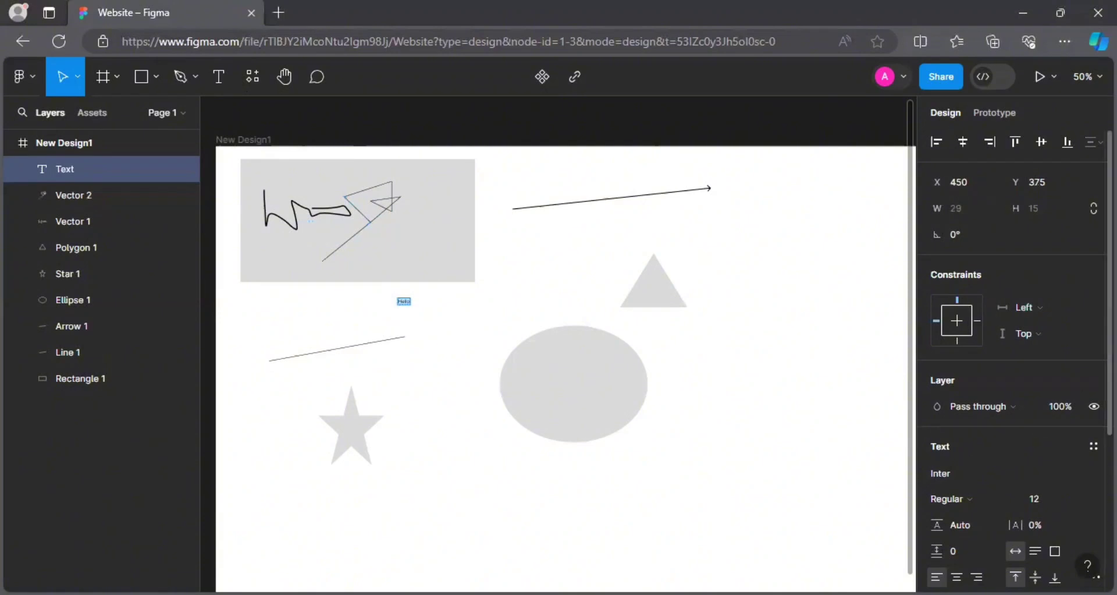
Set the Hello text size to 128 from the preset size list.
scroll(1012, 349, "down", 4)
scroll(1036, 304, "up", 1)
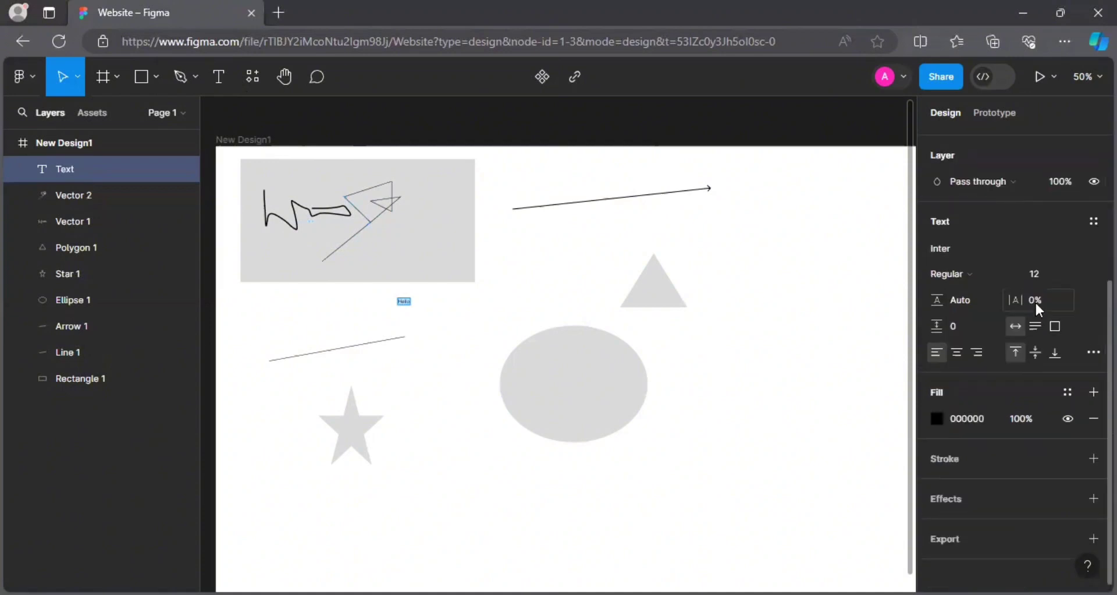
left_click(1028, 271)
left_click(1074, 280)
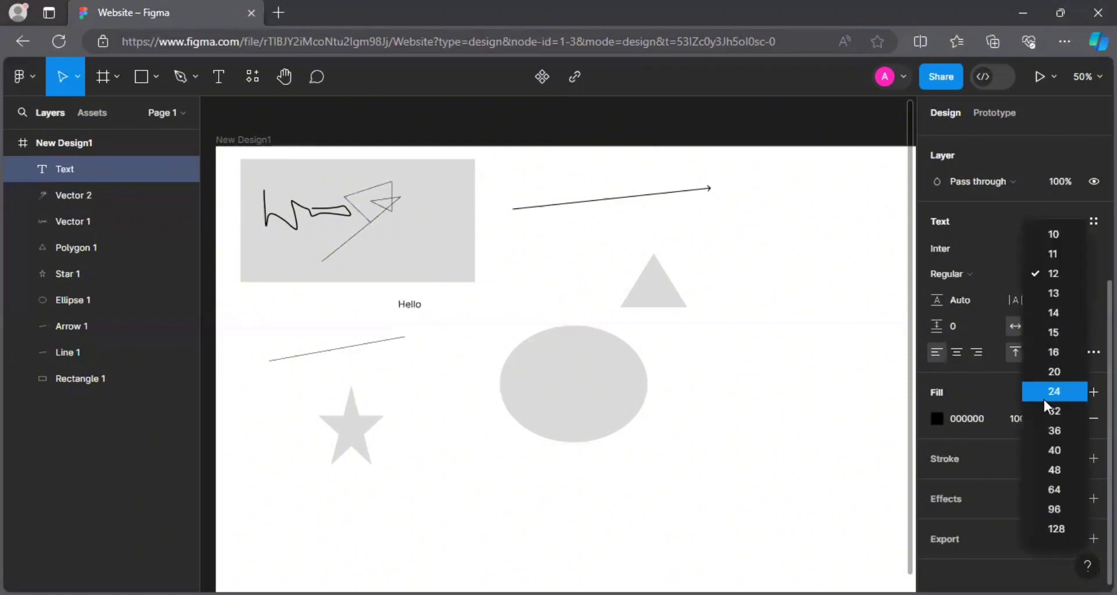
left_click(1062, 529)
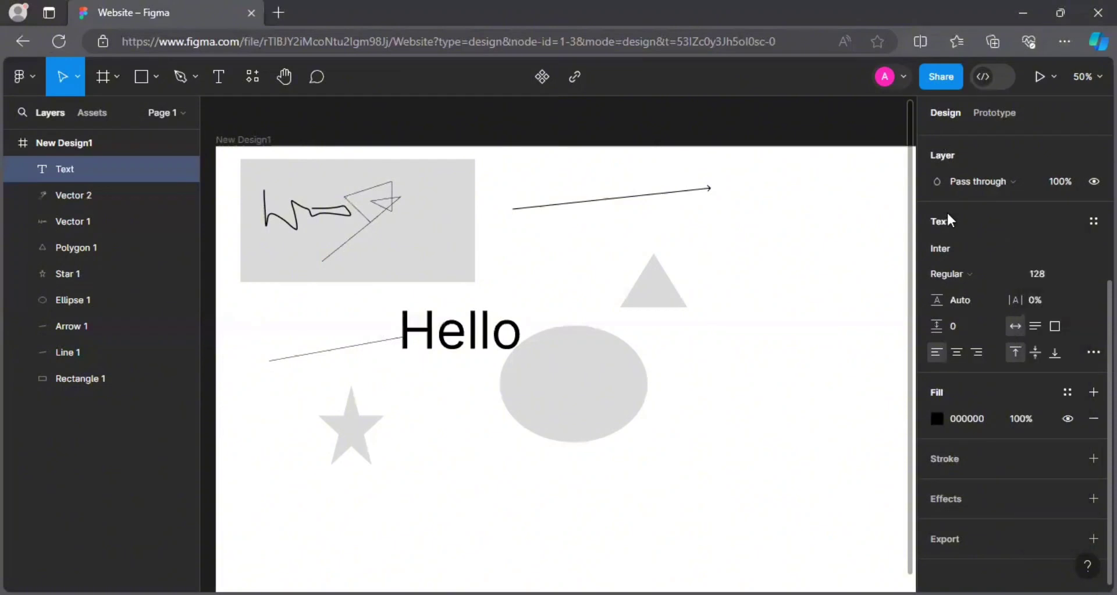
Try Inria Sans and Inspiration fonts on Hello, then apply Inknut Antiqua.
left_click(950, 245)
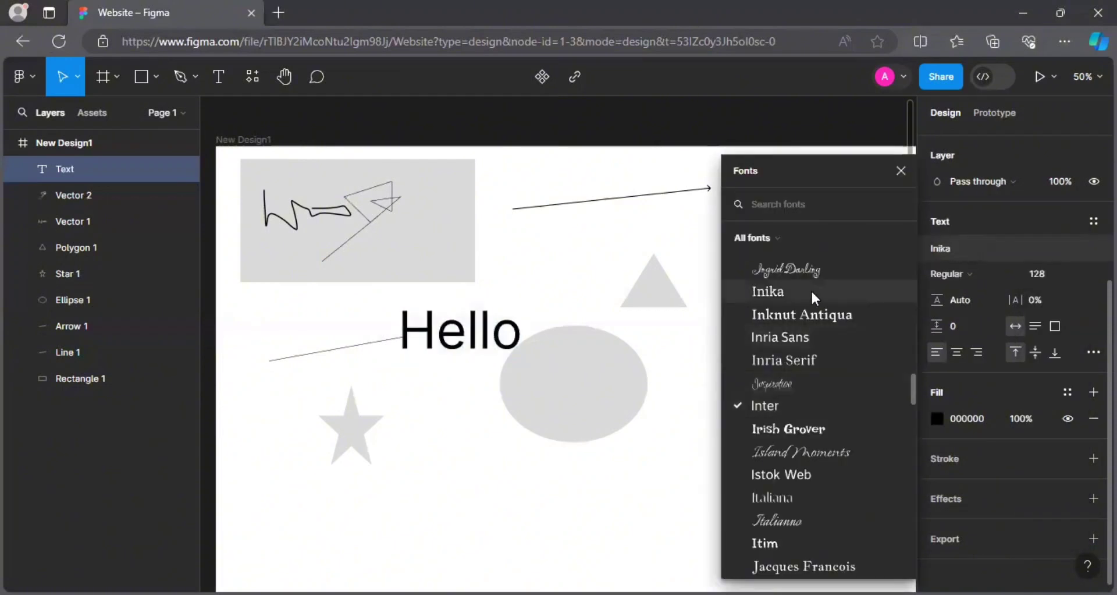
left_click(780, 337)
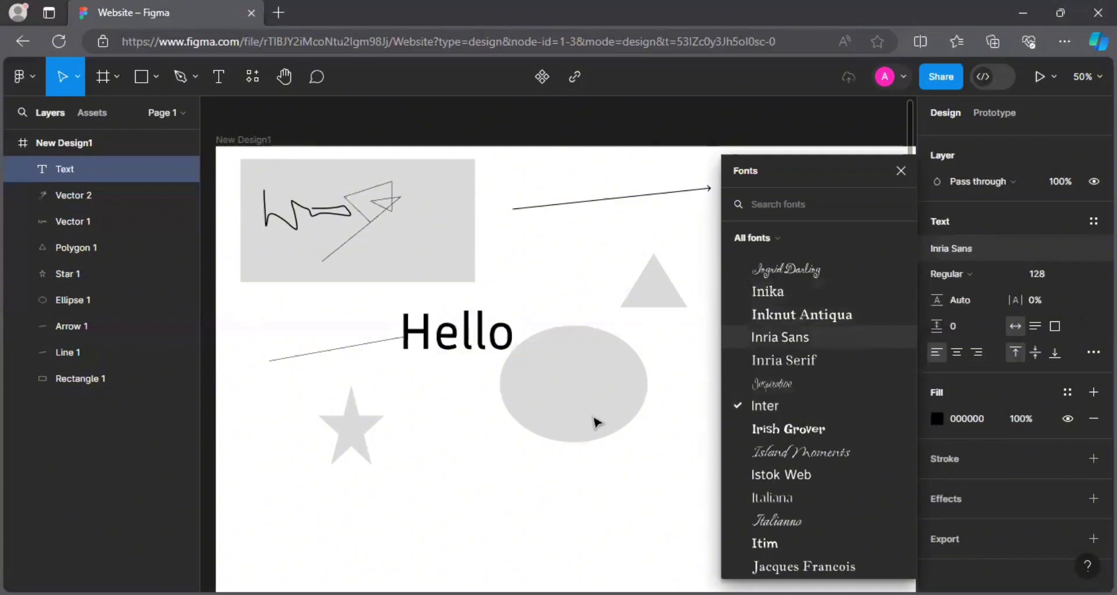
double_click(459, 344)
key("ctrl+a")
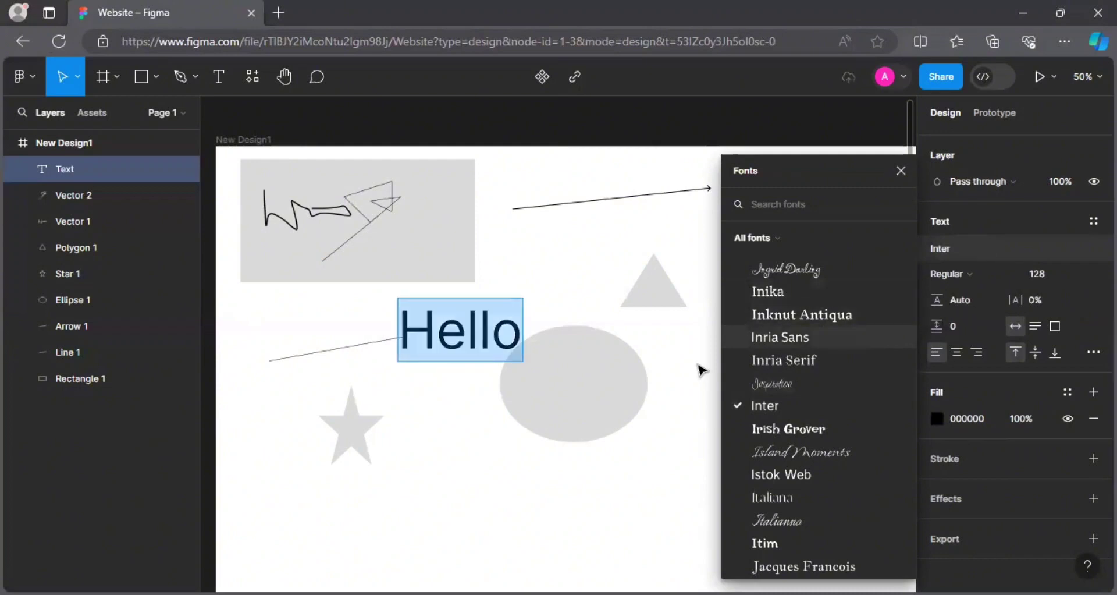
left_click(799, 382)
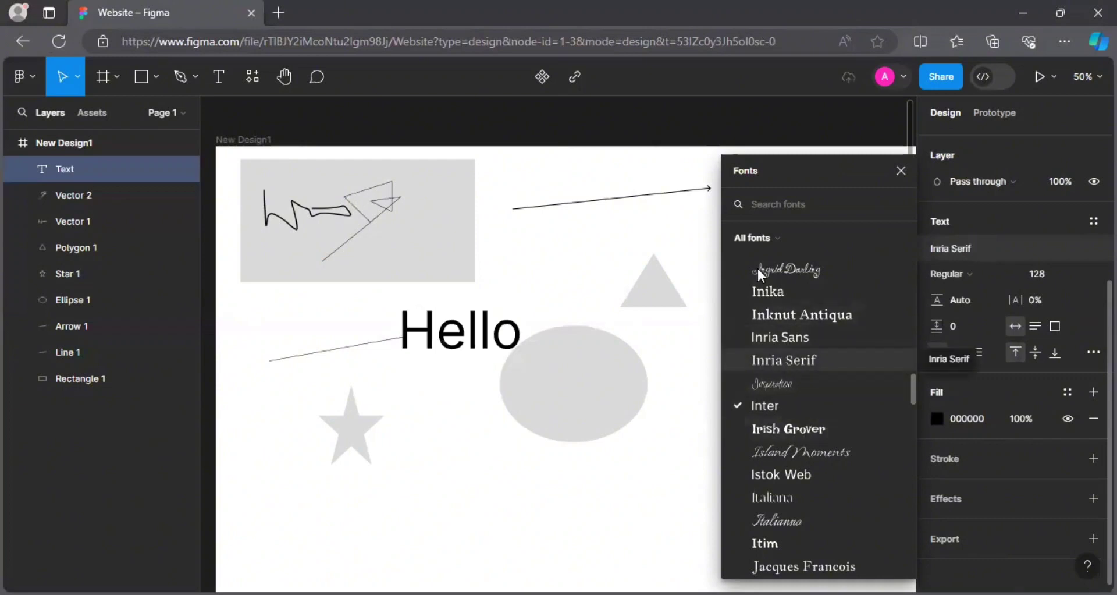
left_click(766, 308)
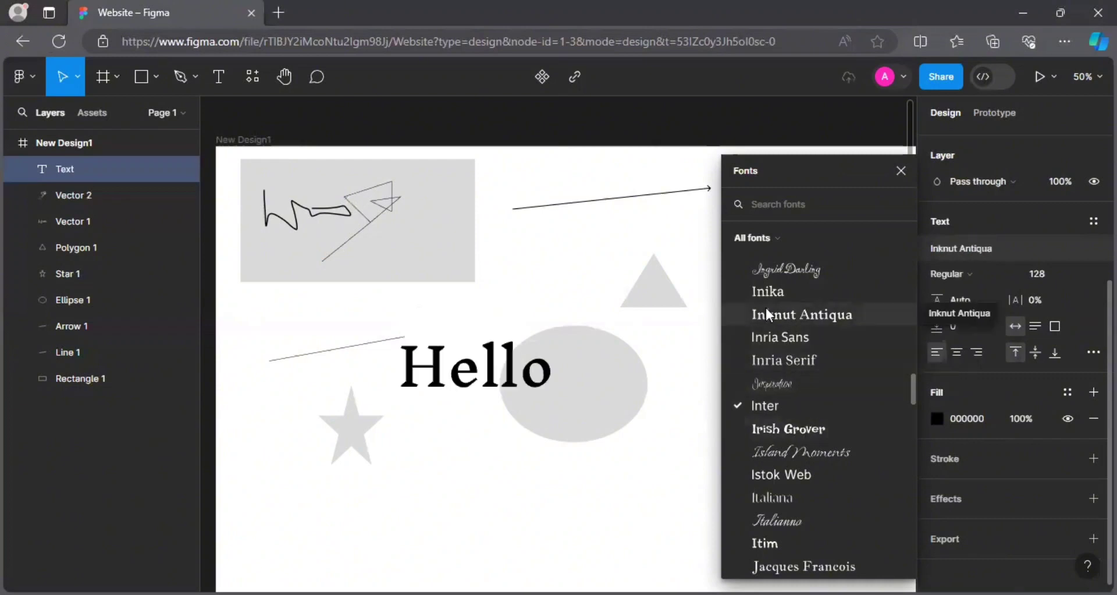
left_click(934, 291)
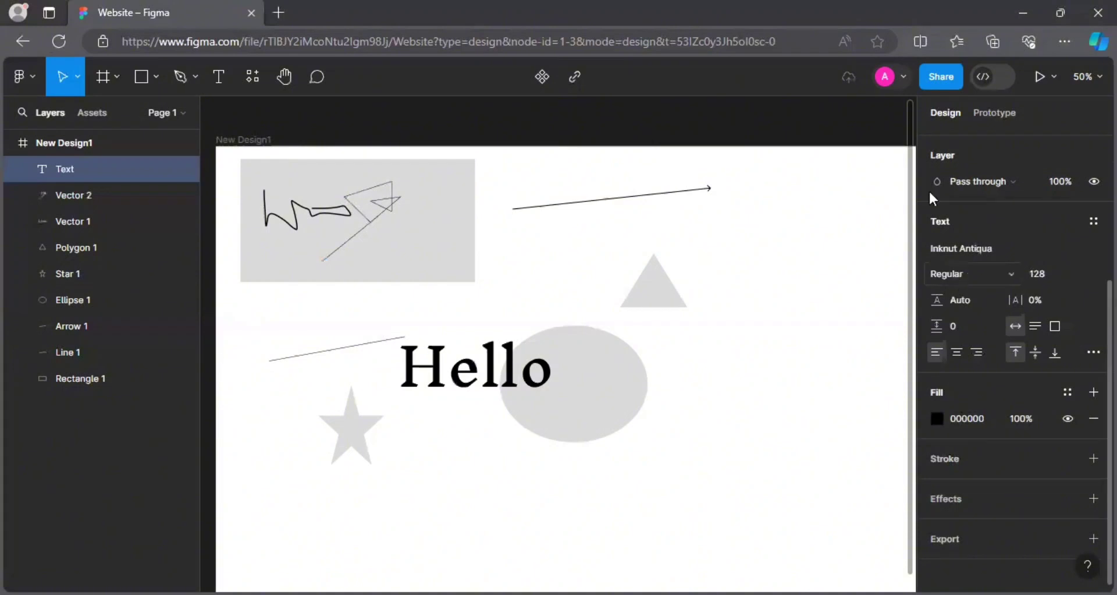
Change Hello's weight to ExtraBold, then to Medium.
left_click(947, 273)
left_click(963, 349)
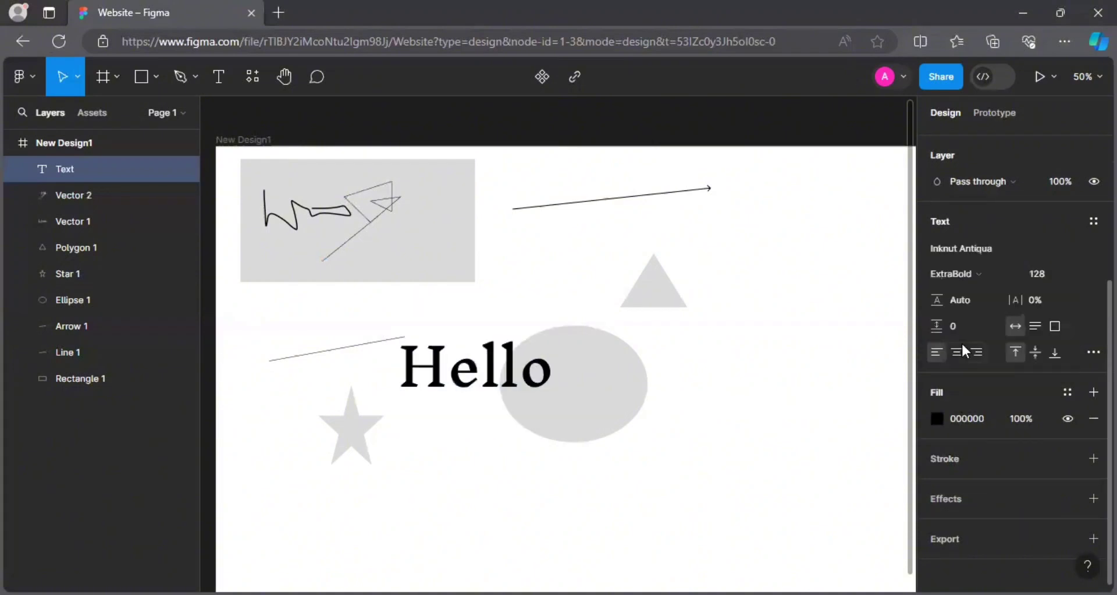
left_click(969, 276)
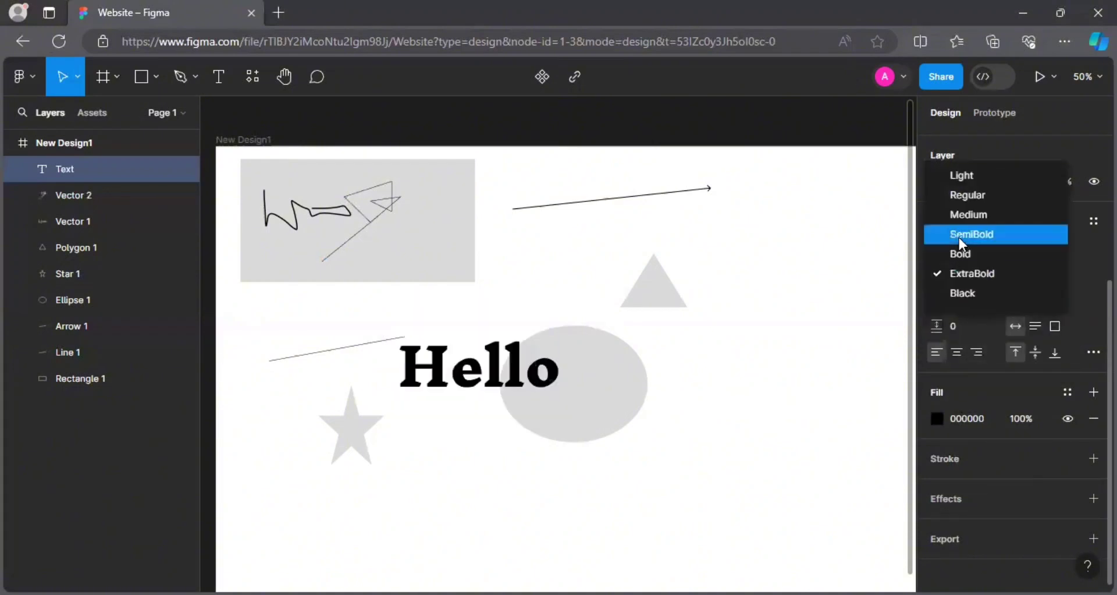
left_click(955, 215)
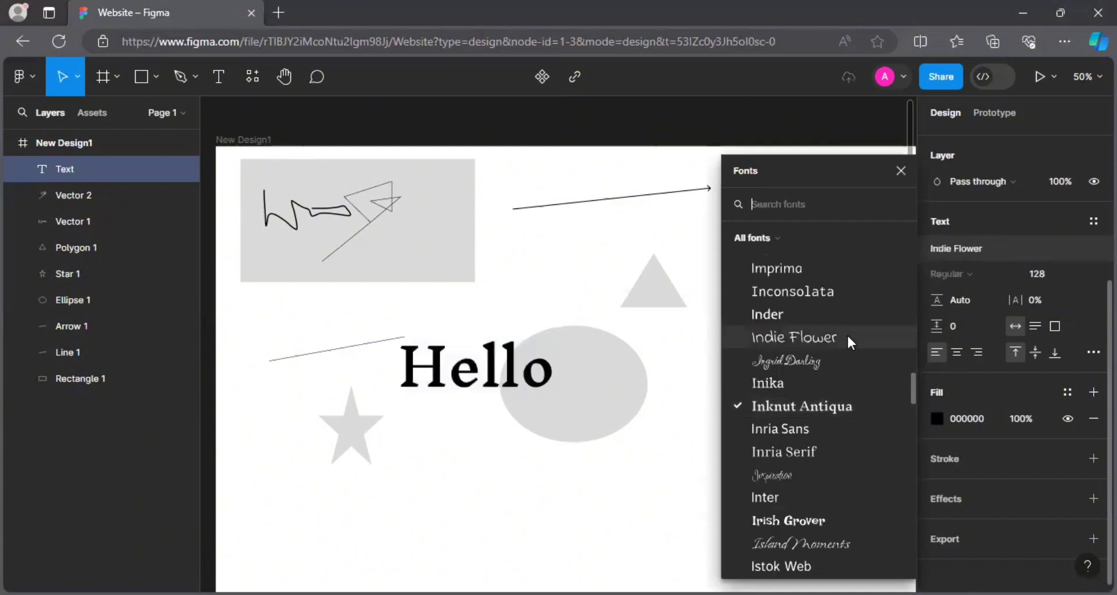
Switch Hello's font to Inder, then settle on Inika.
left_click(840, 314)
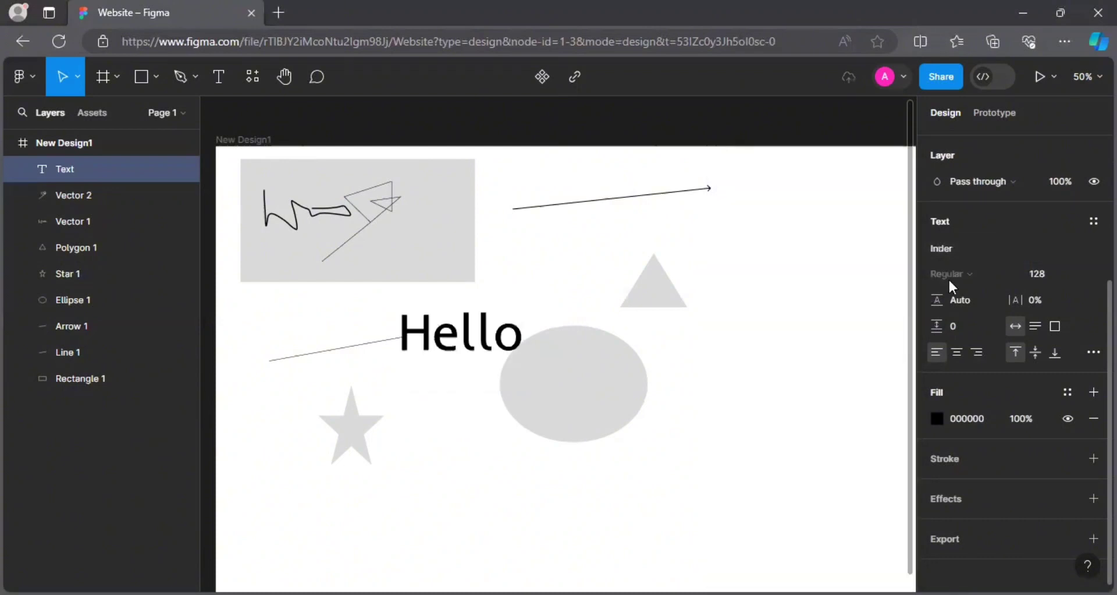
left_click(946, 248)
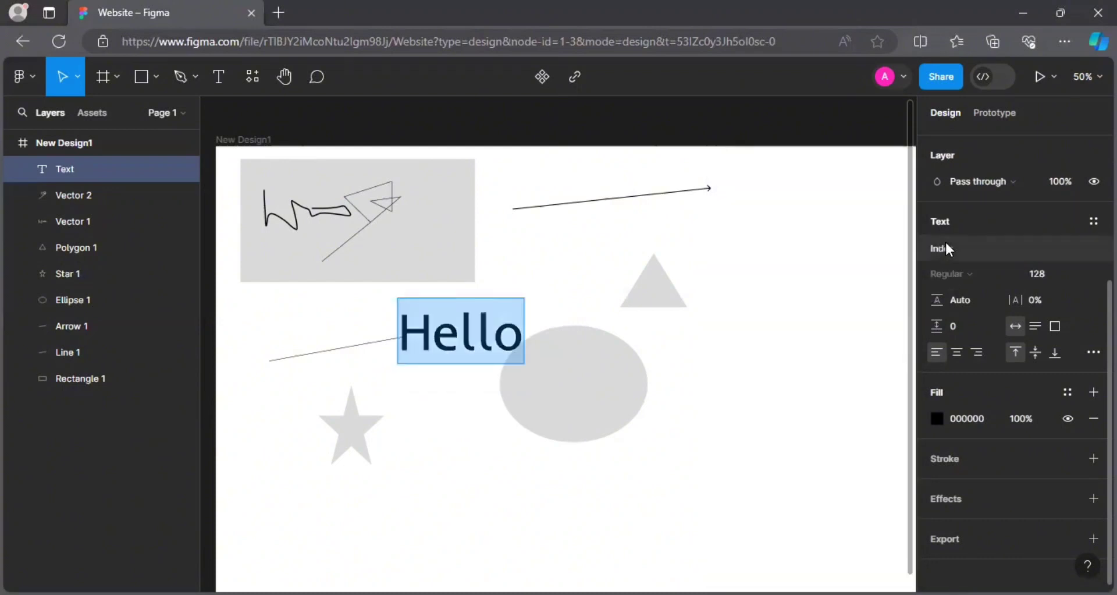
left_click(845, 479)
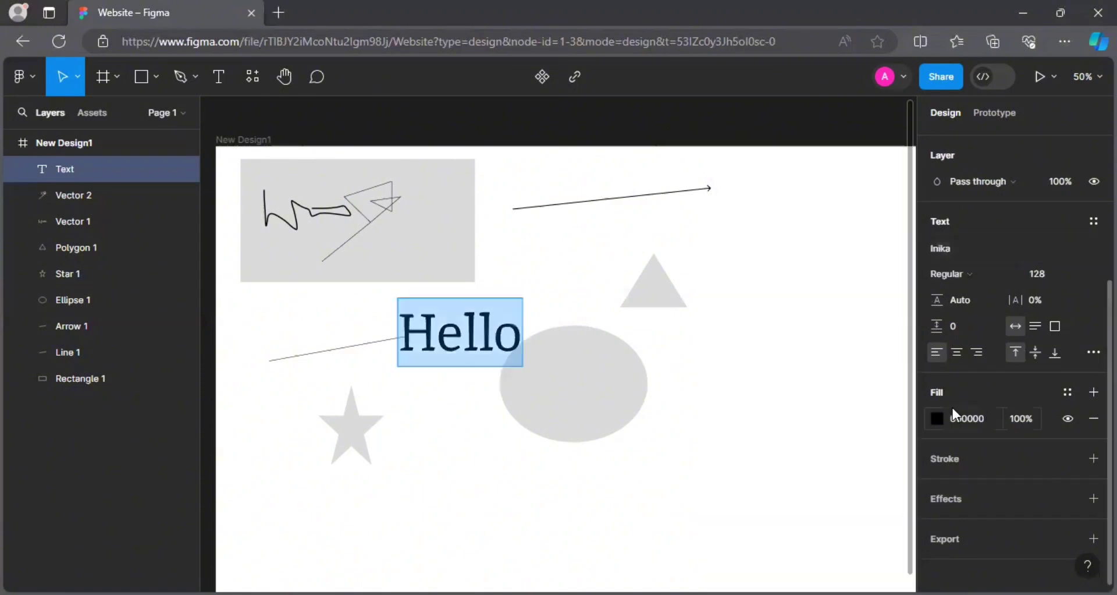
Give Hello a solid red E51313 fill after trying gradient, image and video fill types.
left_click(935, 418)
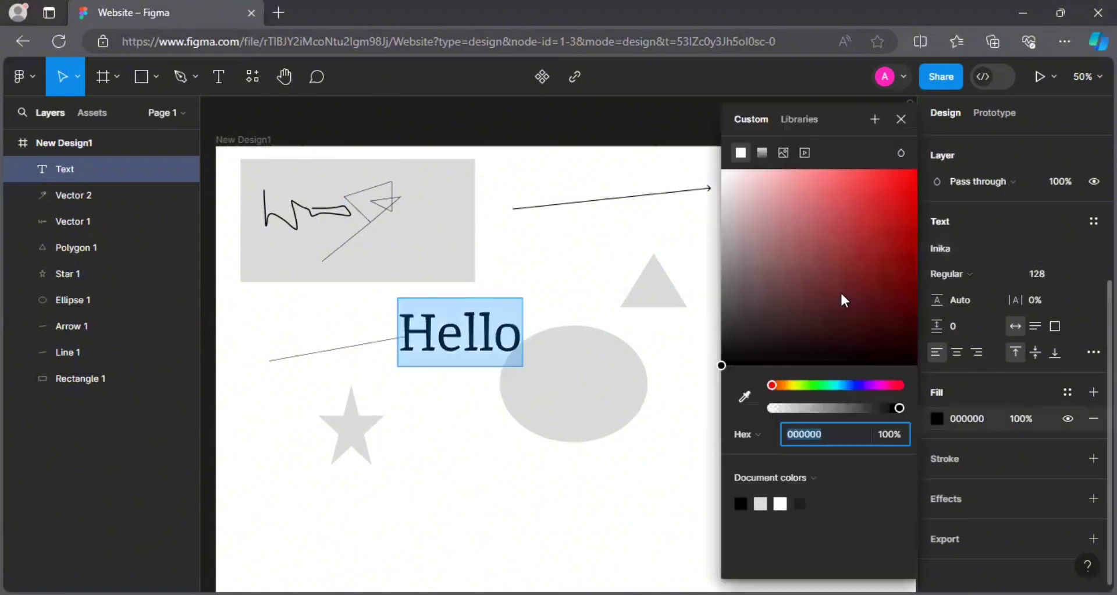
left_click(867, 205)
left_click(900, 189)
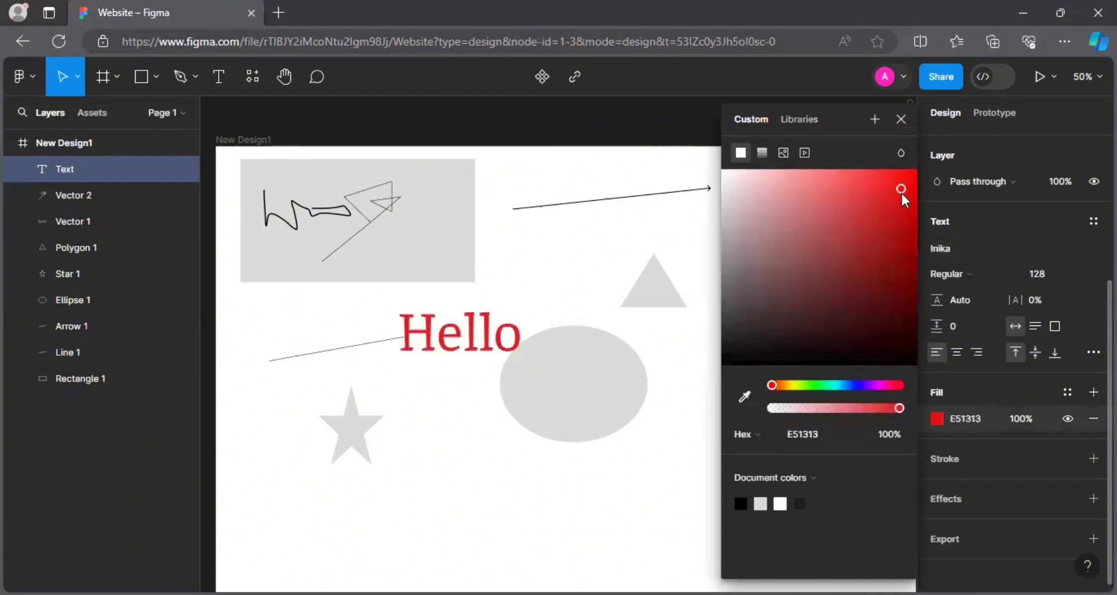
left_click(761, 152)
left_click(783, 147)
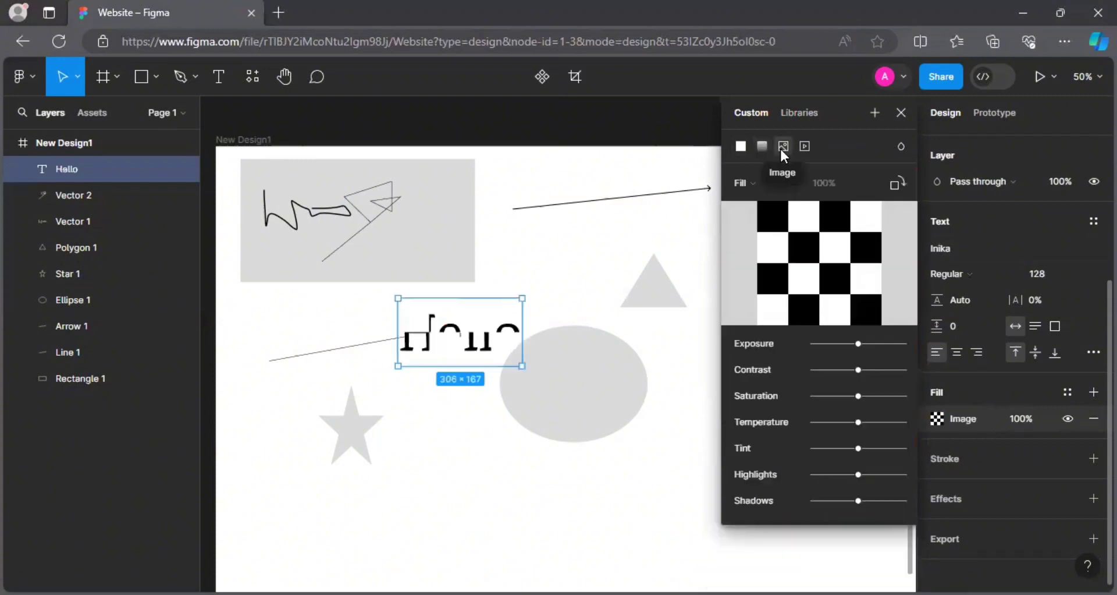
left_click(804, 149)
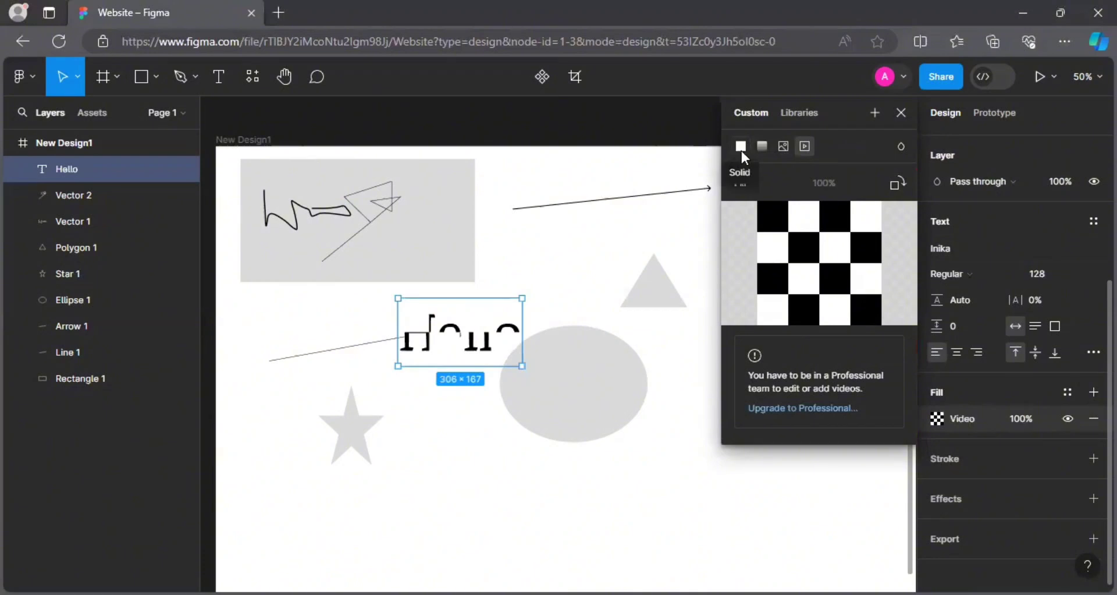
left_click(741, 147)
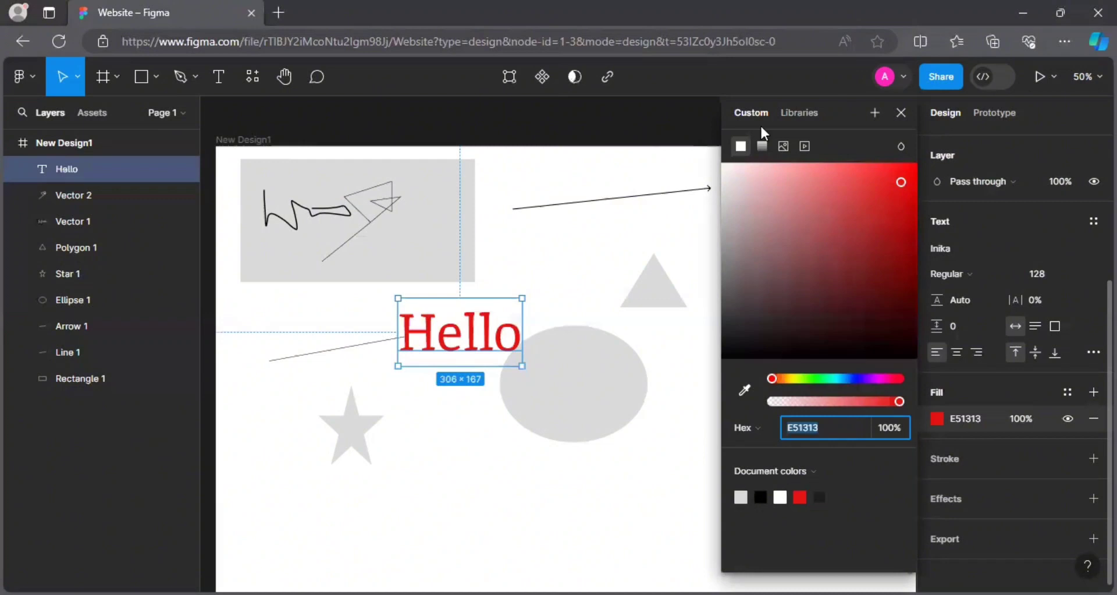
left_click(903, 114)
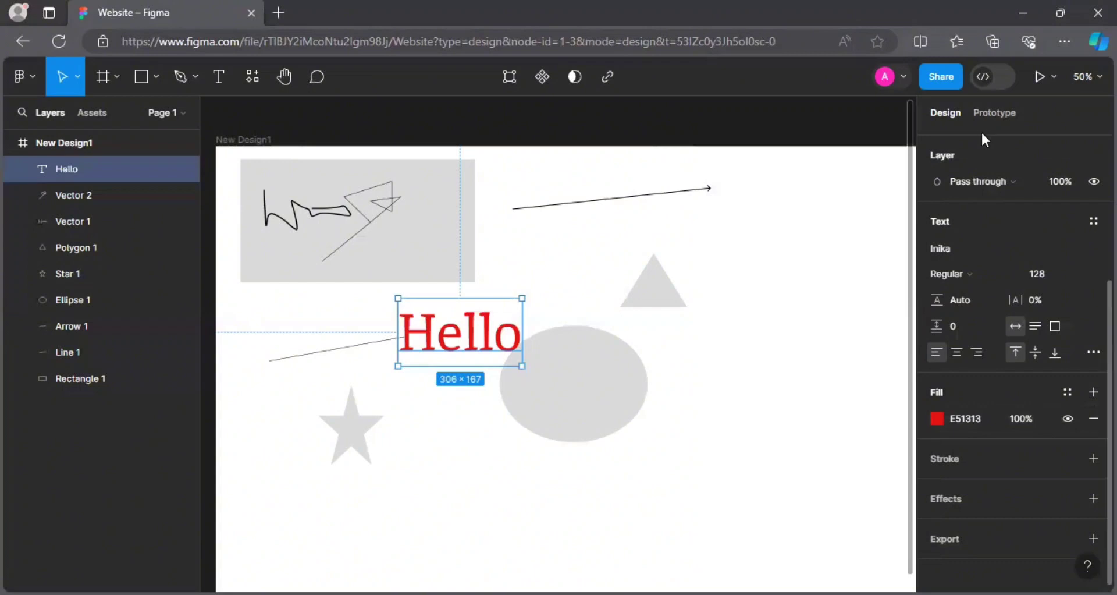
Glance at the Prototype tab, browse and search plugins in Resources, then select the Hand tool.
left_click(986, 114)
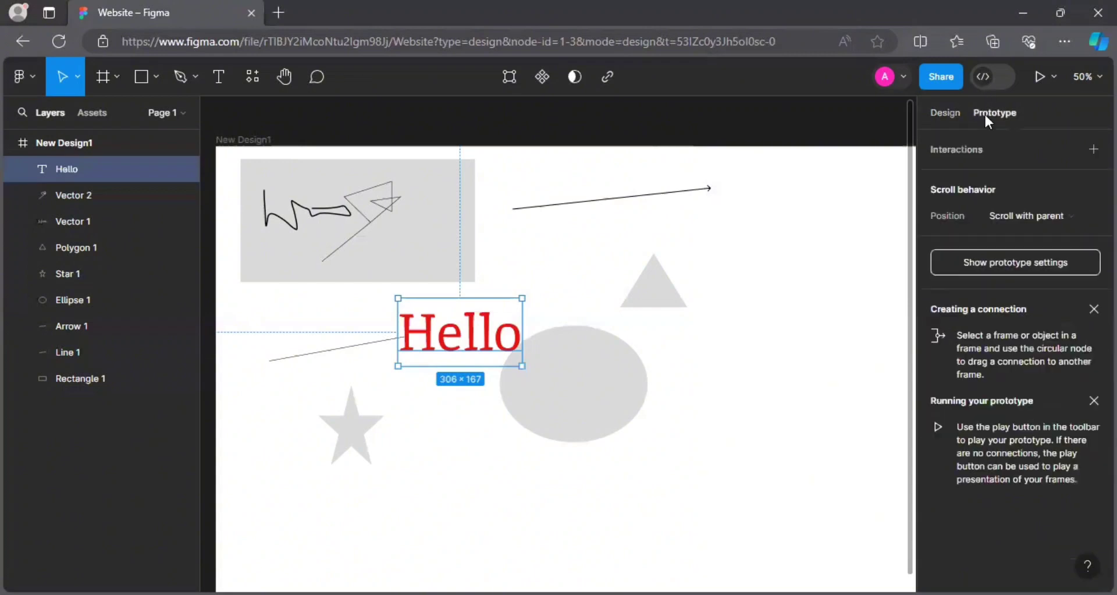
left_click(947, 113)
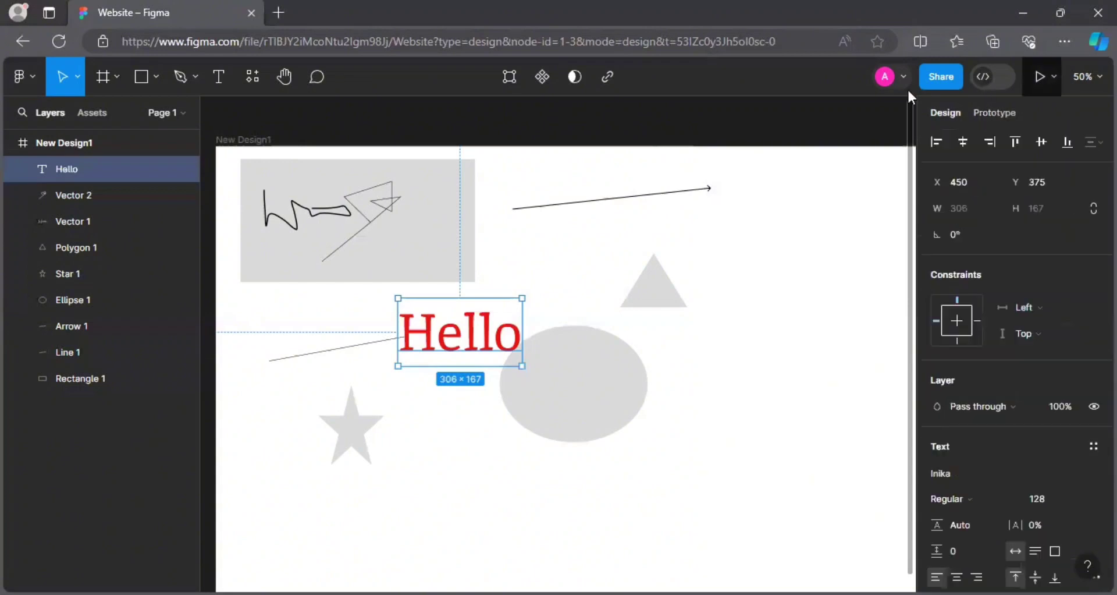
left_click(252, 79)
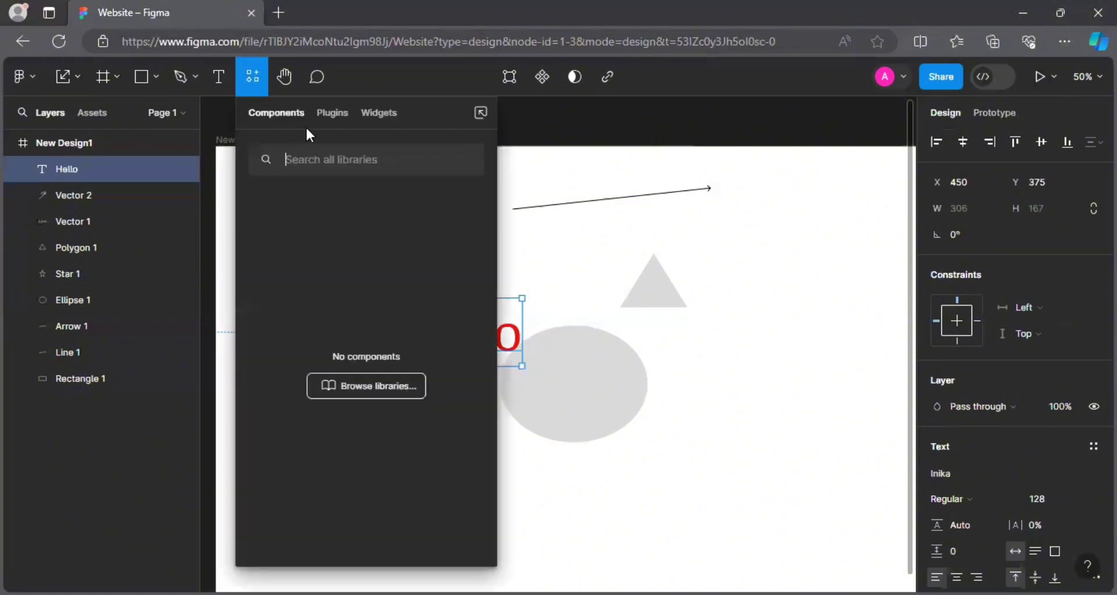
left_click(349, 120)
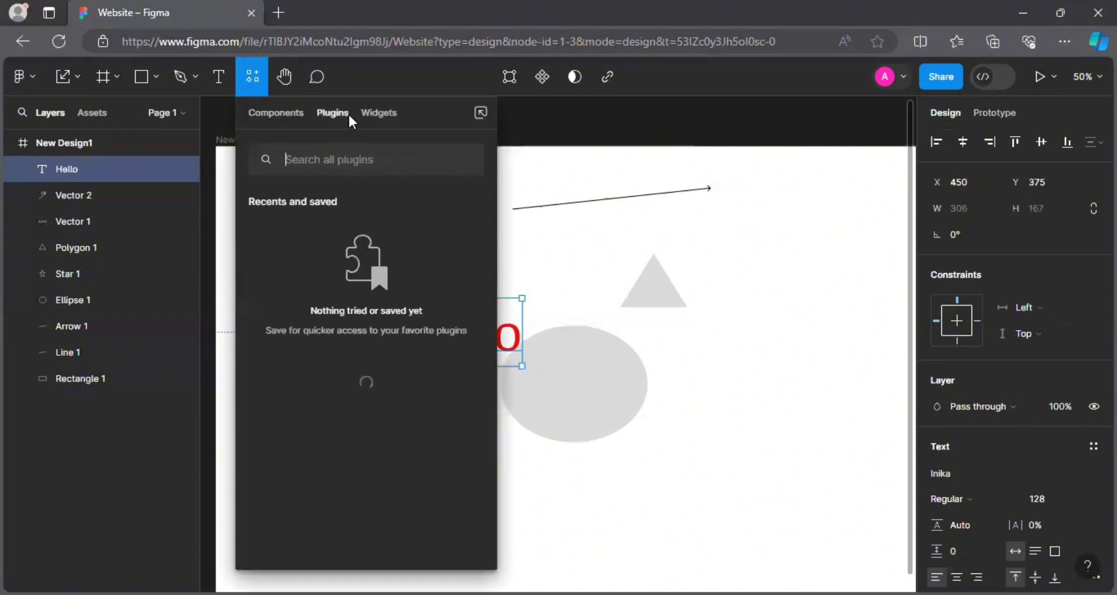
type("i")
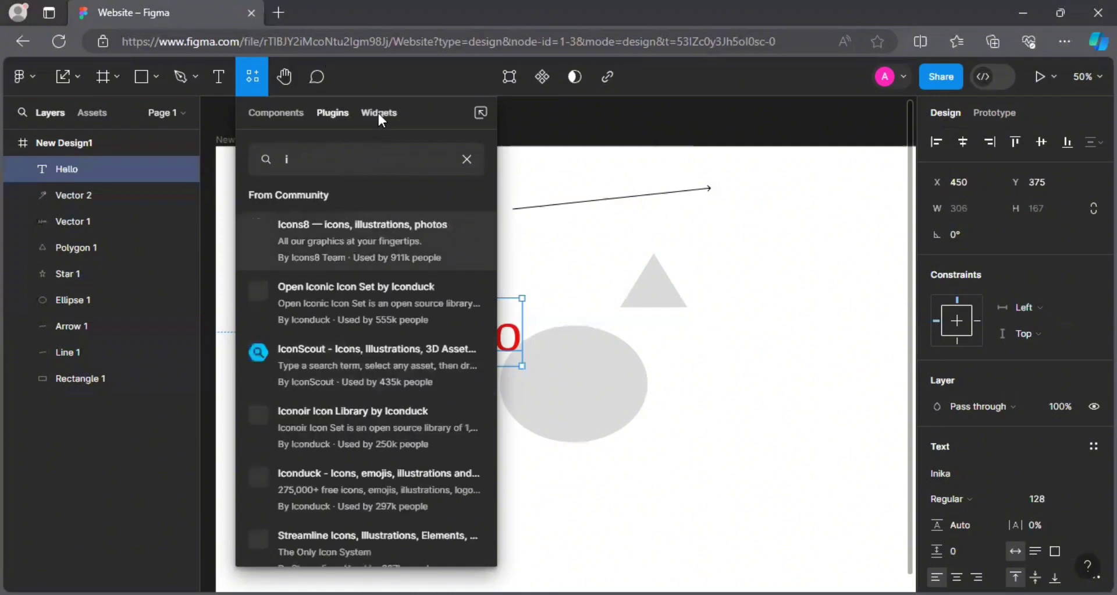
left_click(268, 114)
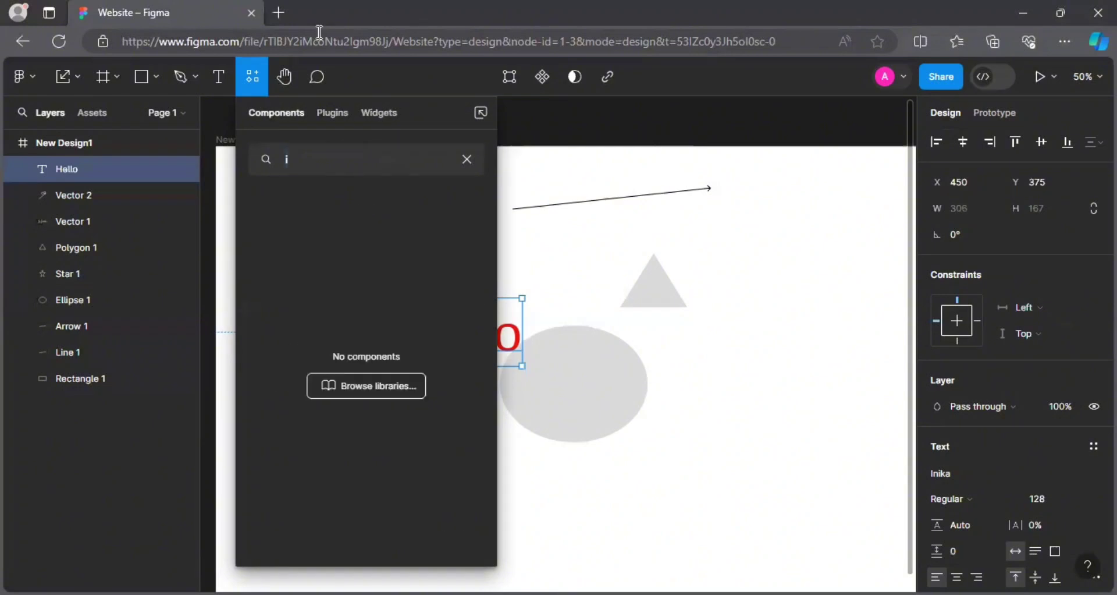
left_click(284, 79)
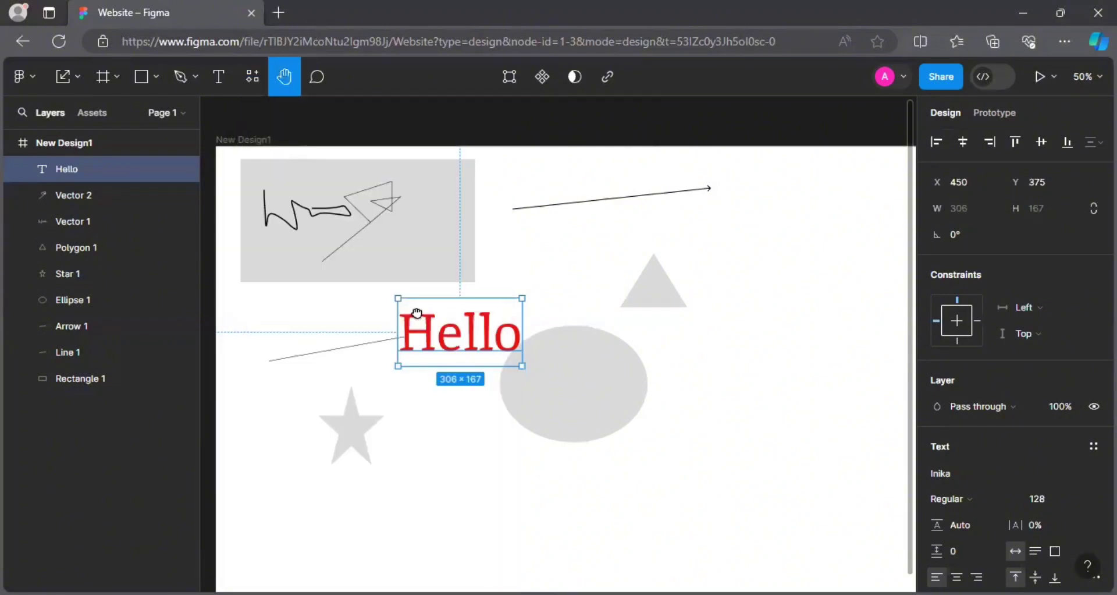
Post a 'good' comment at the grey rectangle's top-right corner and 'bad' on the ellipse.
left_click_drag(578, 419, 446, 328)
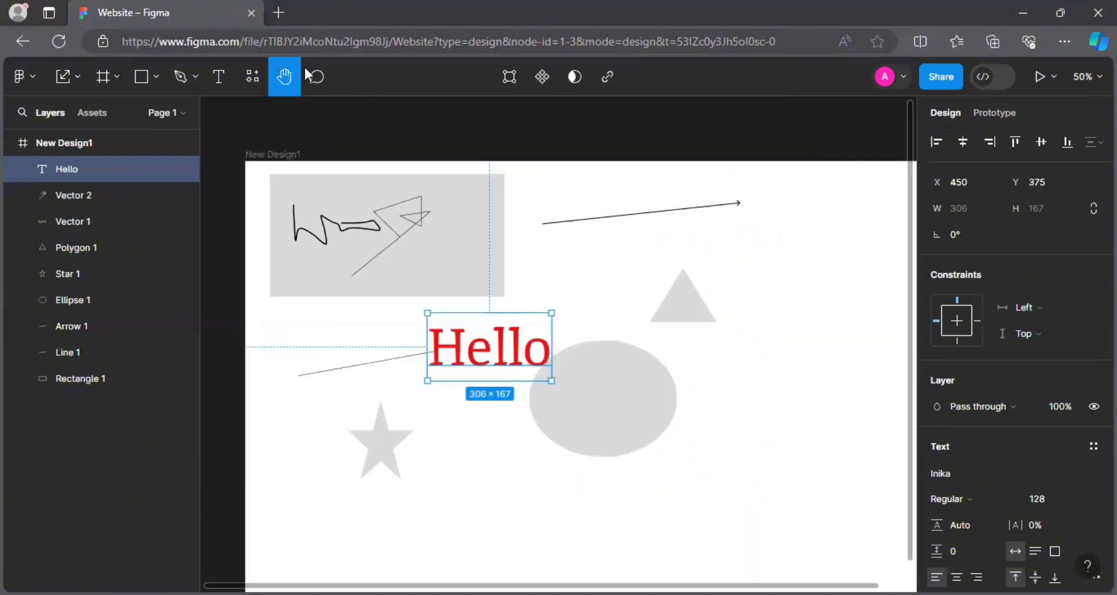
left_click(317, 80)
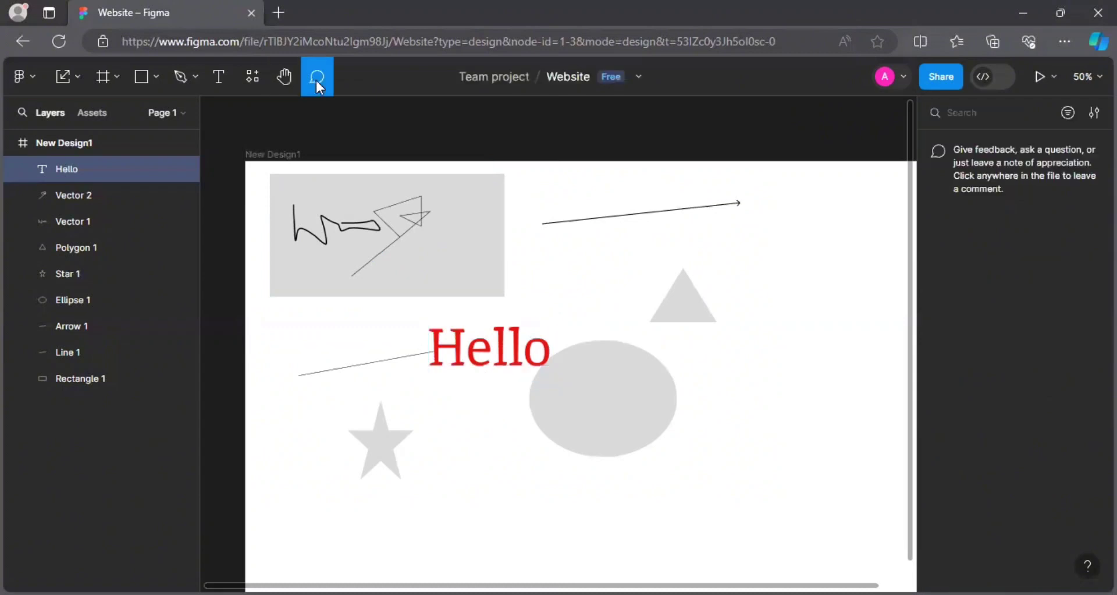
left_click(495, 202)
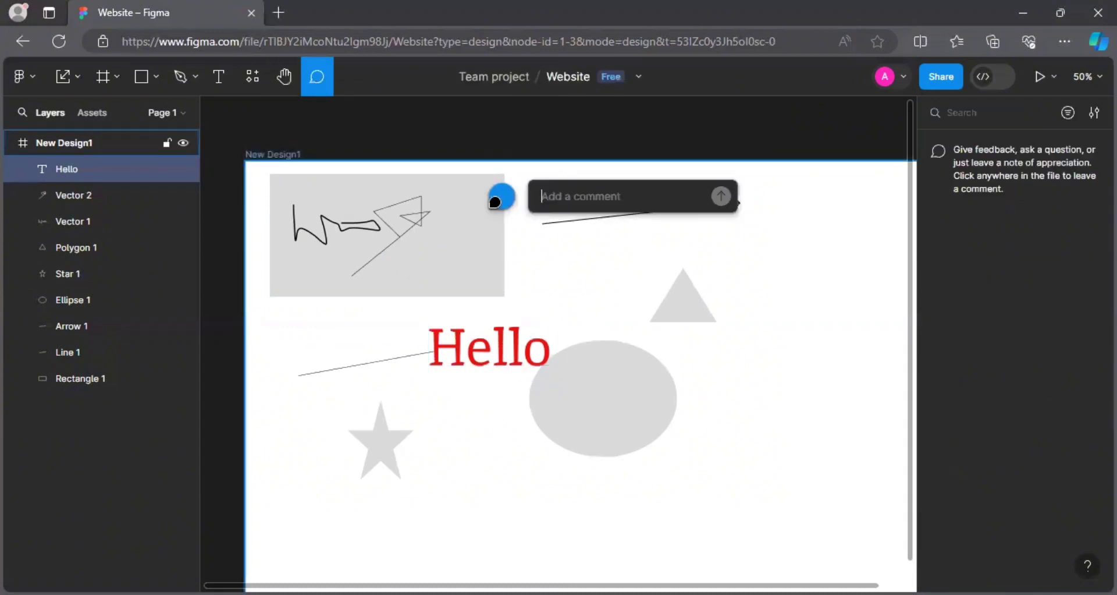
type("g")
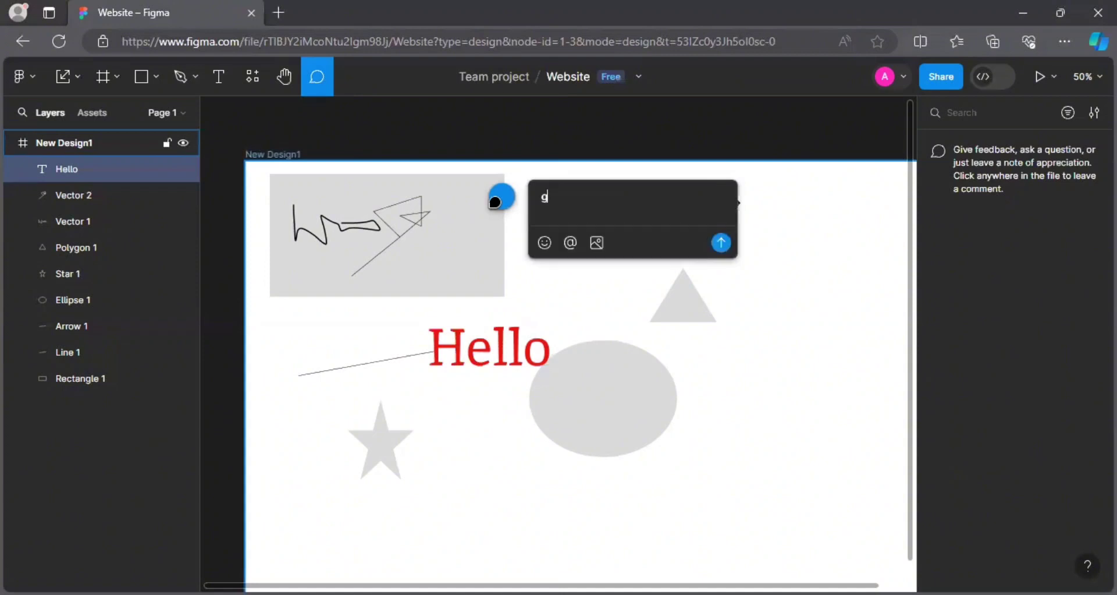
type("ood")
key("Return")
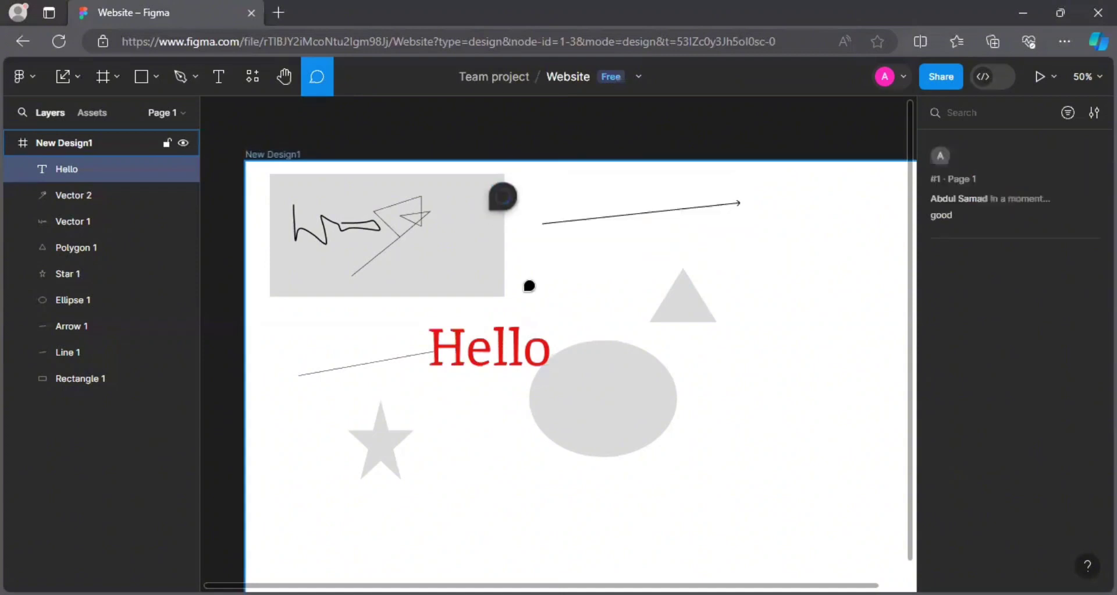
left_click(591, 425)
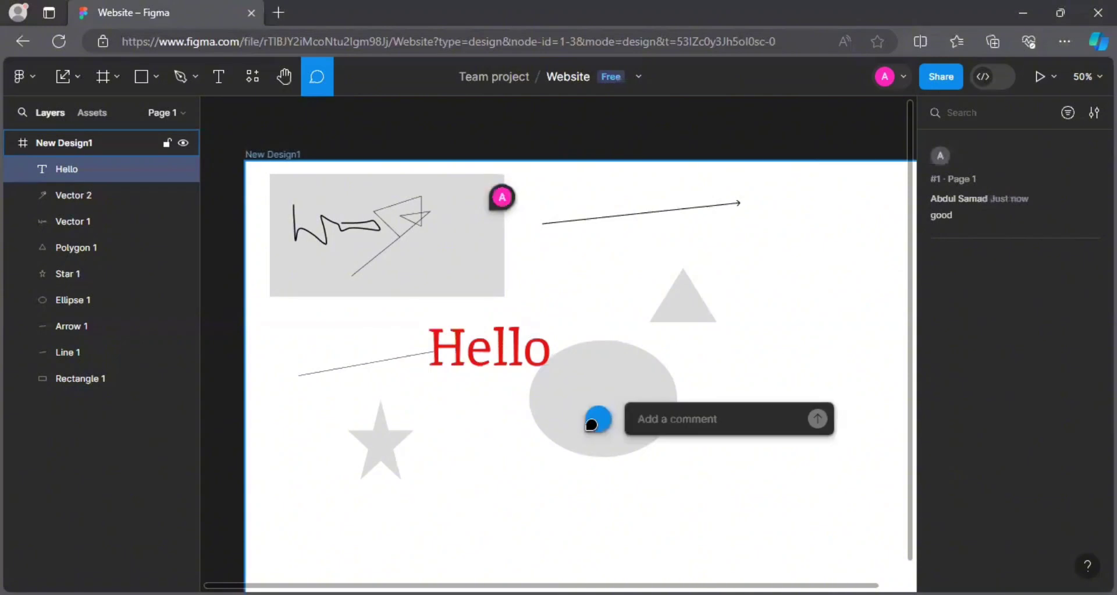
type("bad")
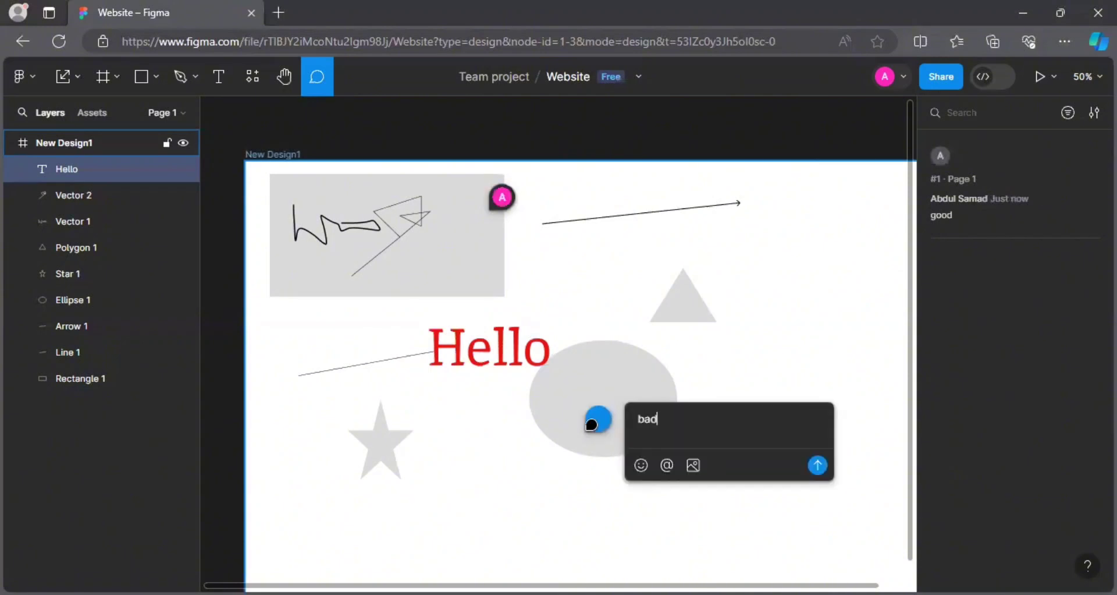
key("Return")
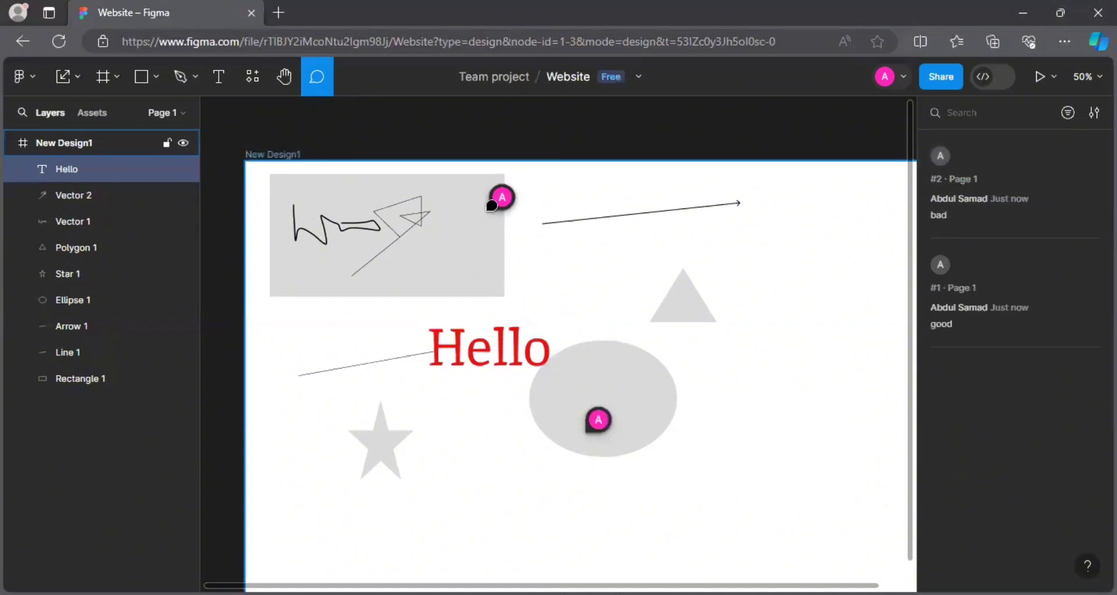
Post a 'nice' comment beside the first one and zoom into the grouped pins.
left_click(488, 205)
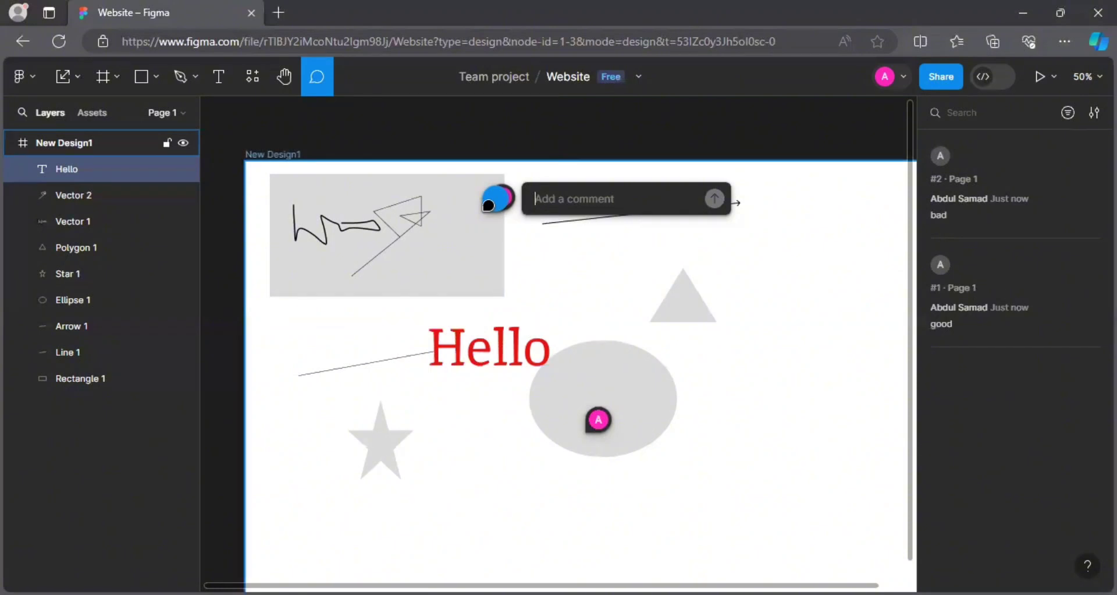
type("ni")
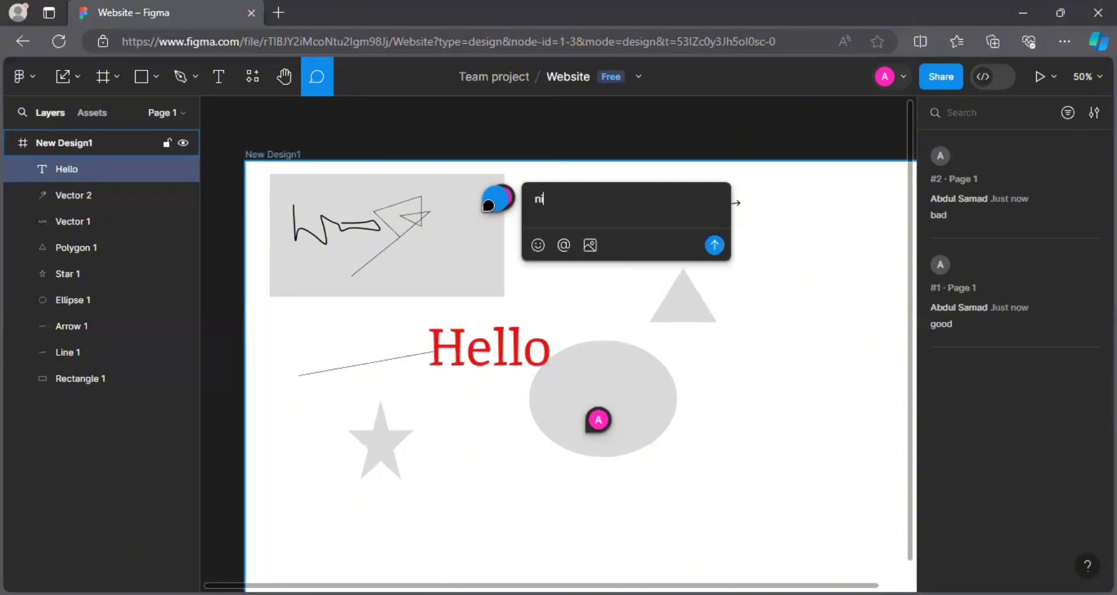
type("ce")
key("Return")
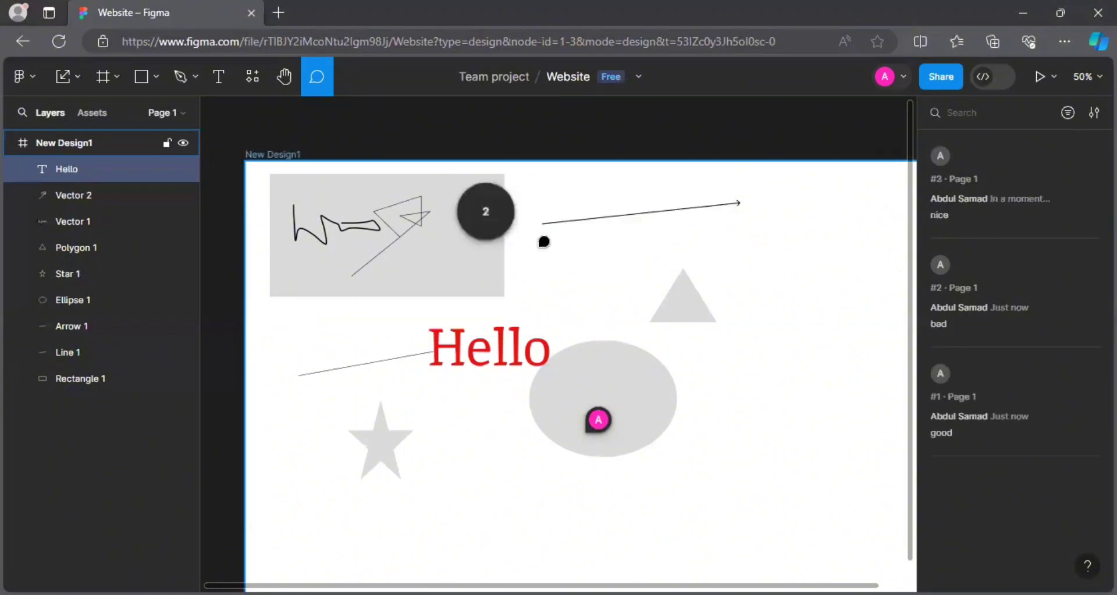
left_click(495, 226)
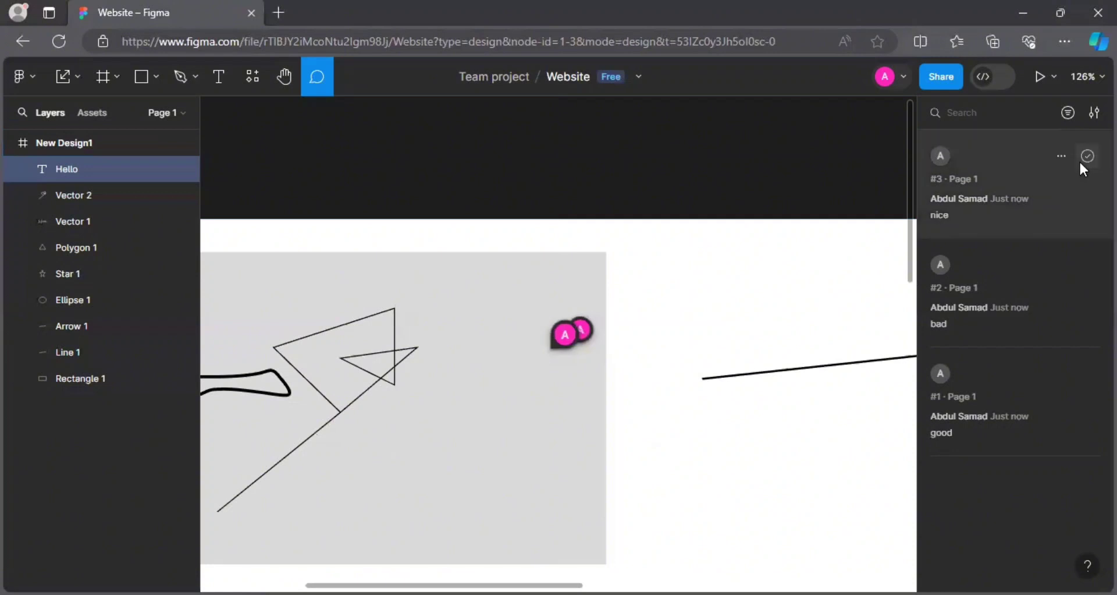
Resolve the 'nice' and 'good' comments and delete the 'bad' comment thread.
left_click(1084, 157)
left_click(1053, 155)
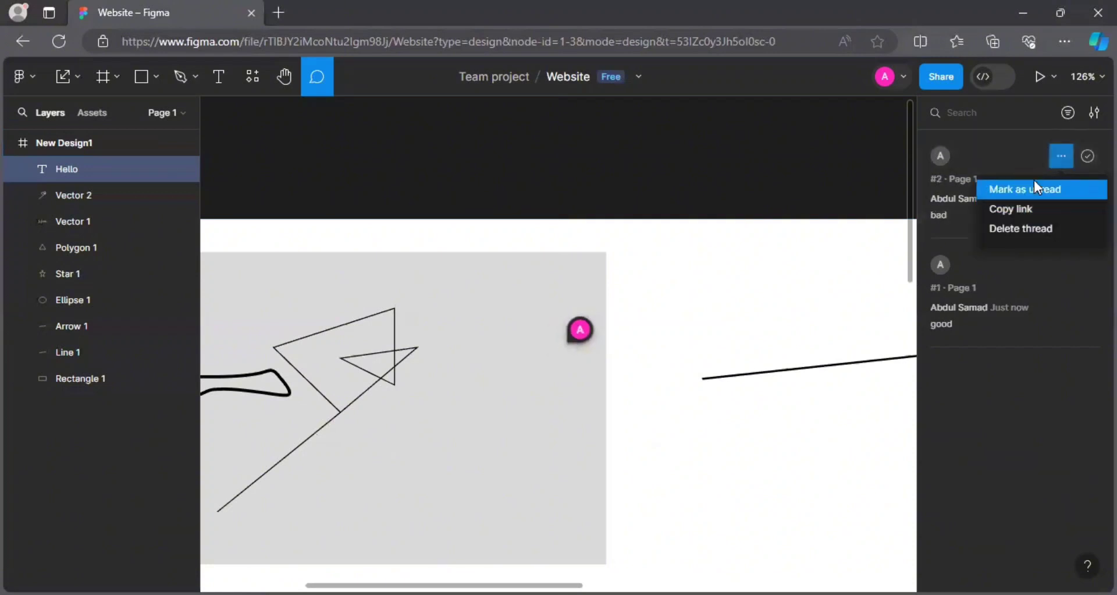
left_click(1022, 229)
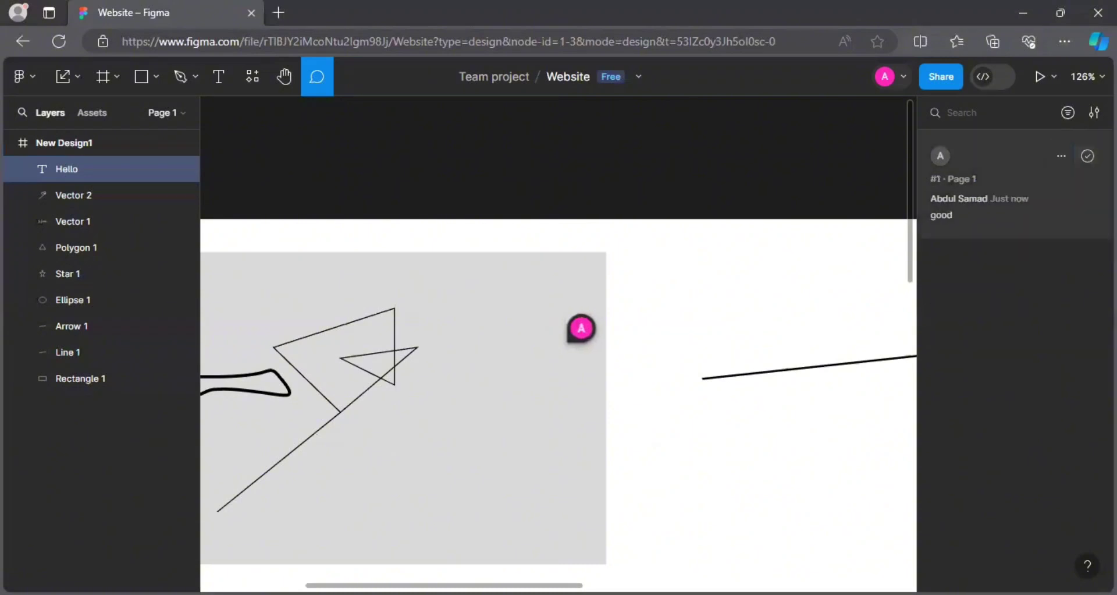
left_click(1087, 156)
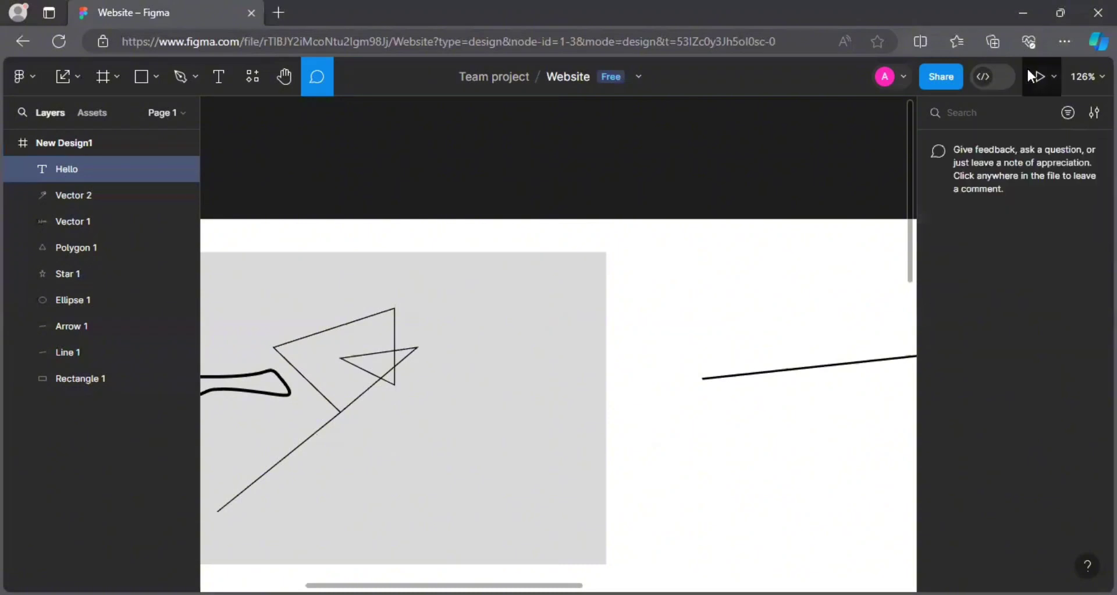
Post a comment 'v' above the frame, then resolve it.
left_click(865, 186)
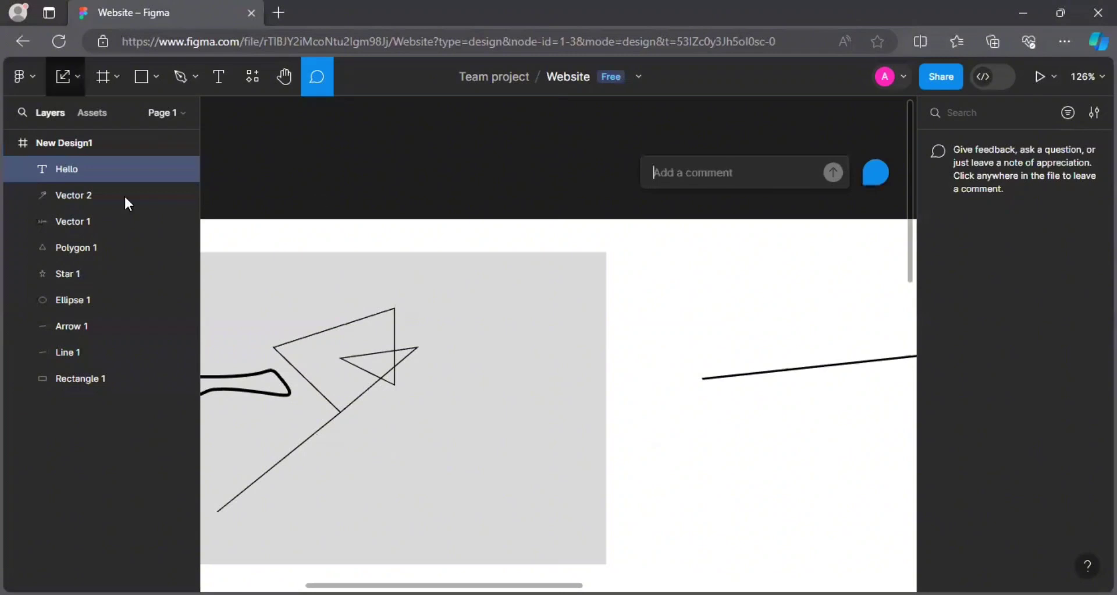
type("v")
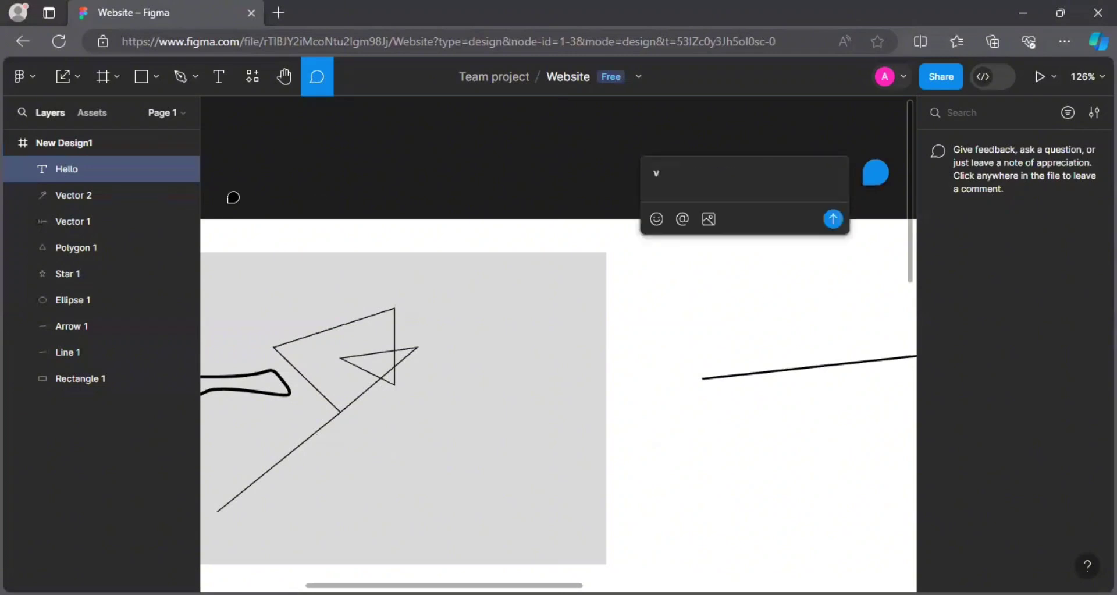
key("Return")
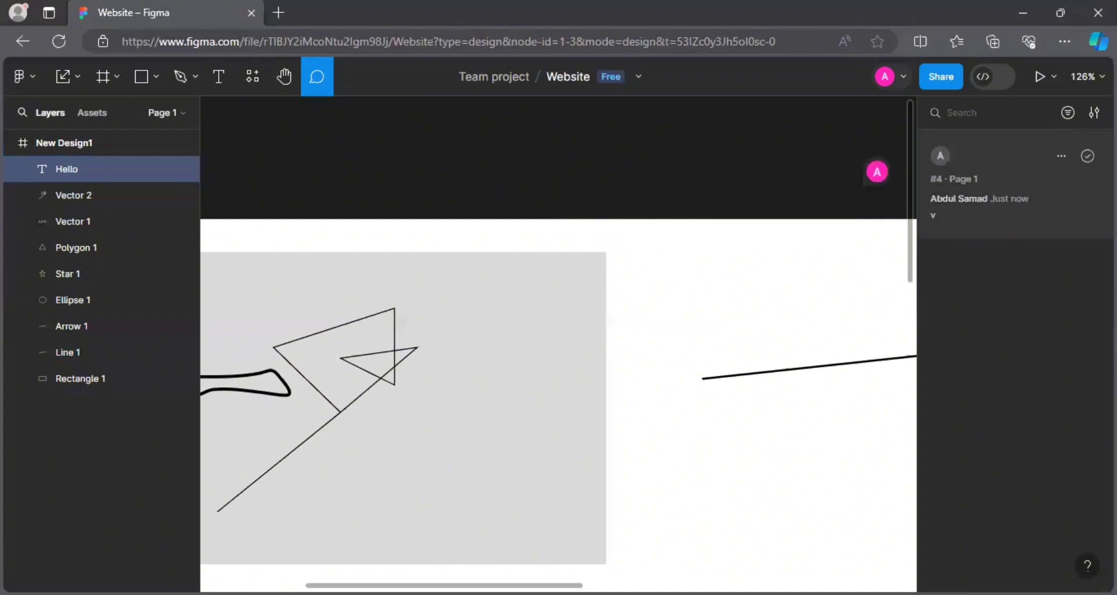
left_click(1088, 156)
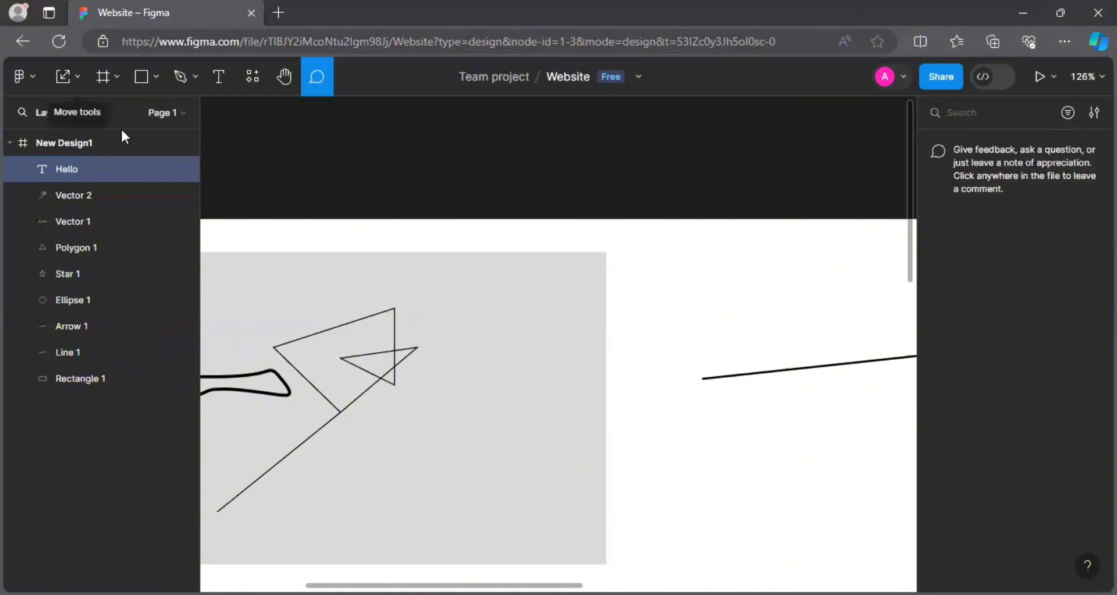
Return to the Move tool and shift the grey rectangle slightly to the right.
left_click(65, 75)
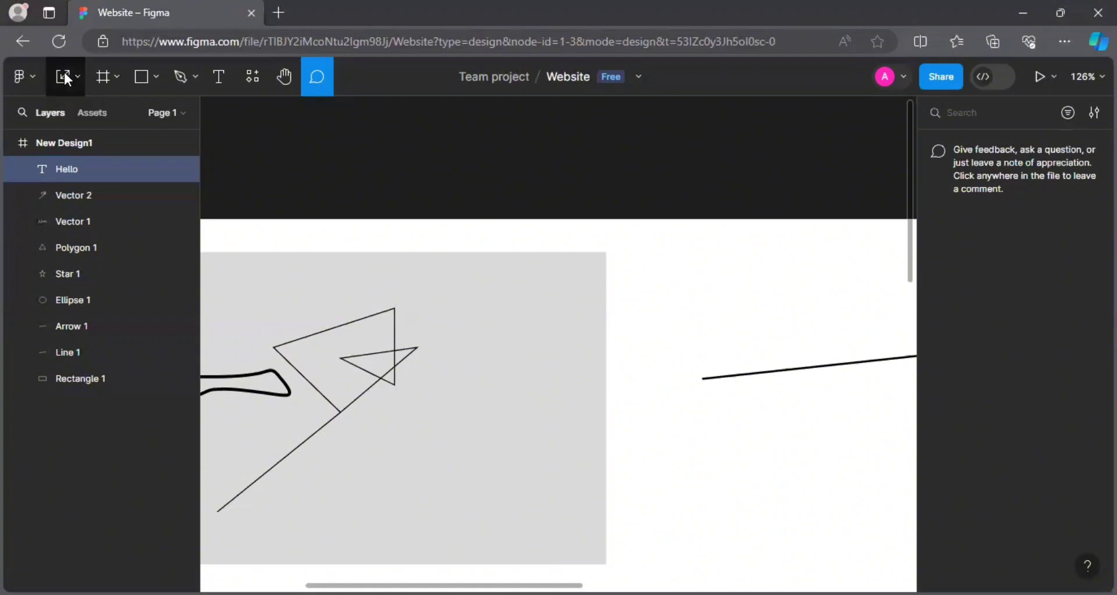
left_click(65, 77)
type("vv")
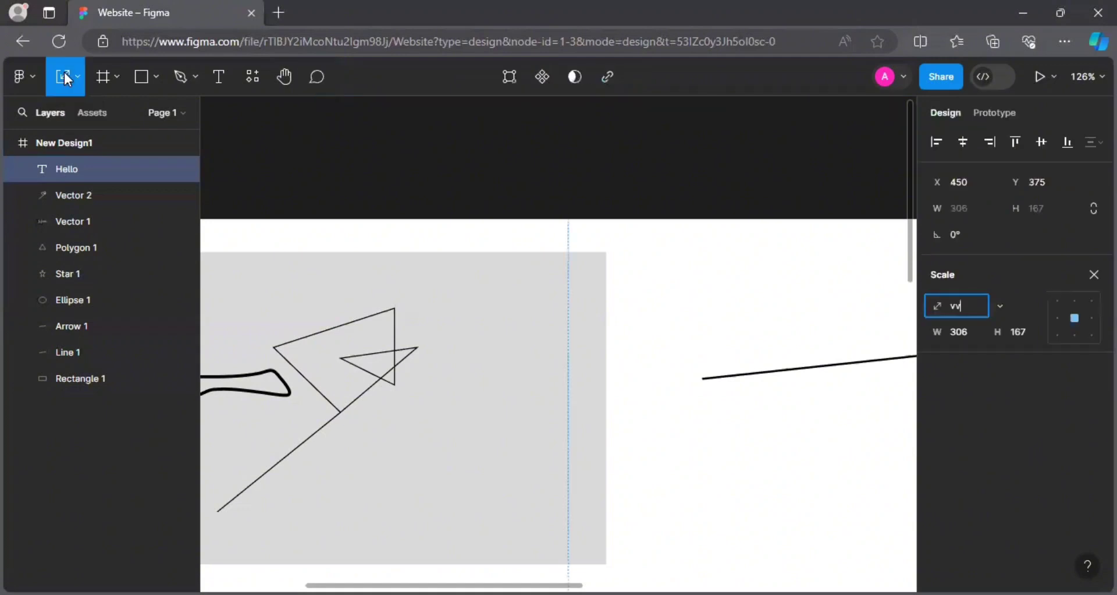
left_click(75, 76)
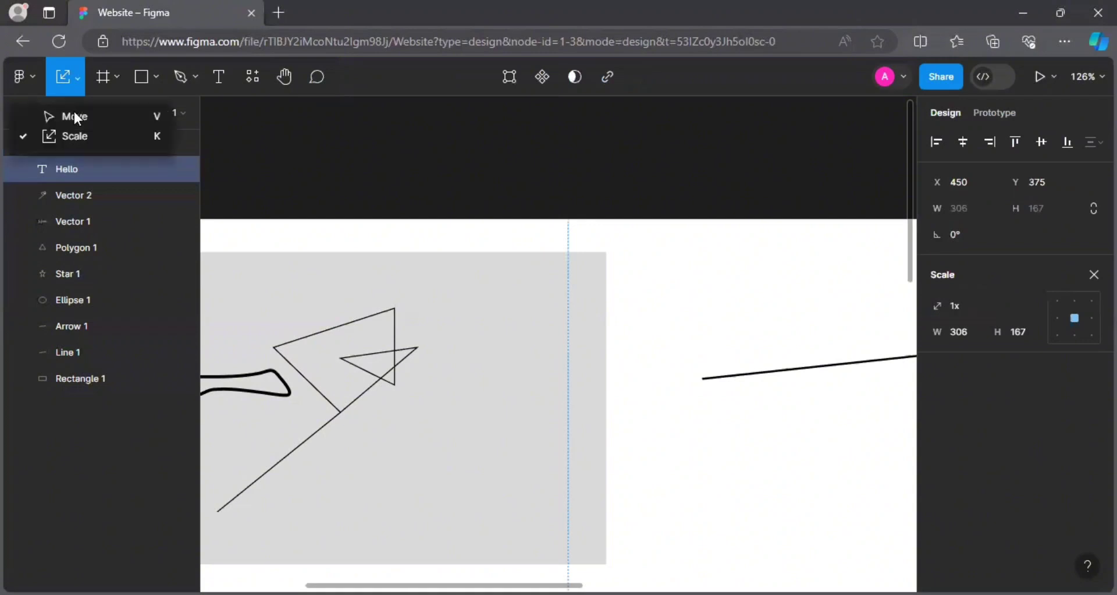
left_click(72, 116)
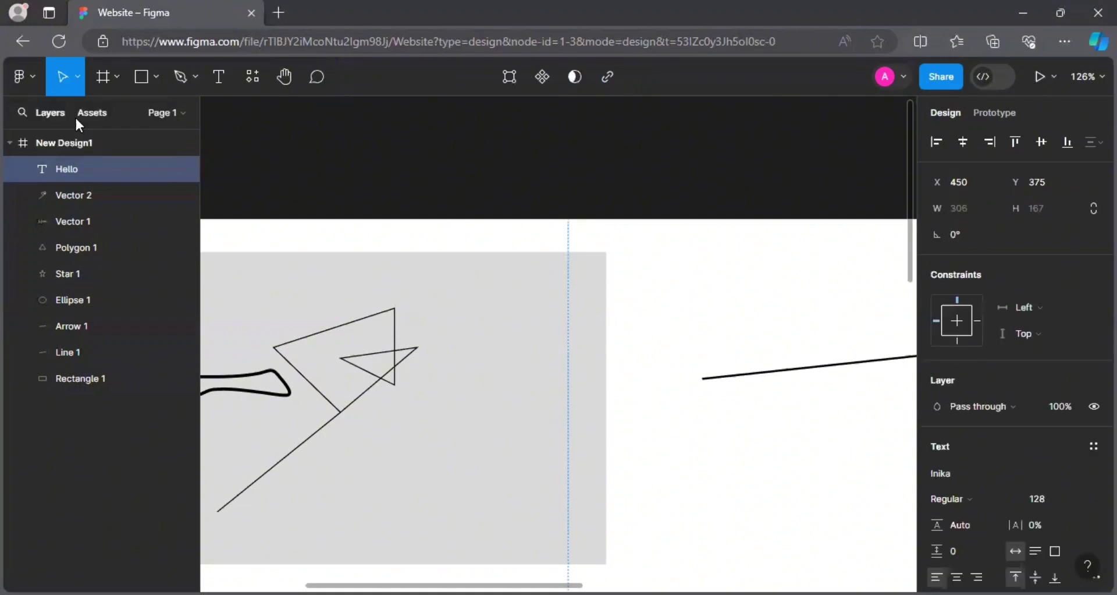
left_click(319, 265)
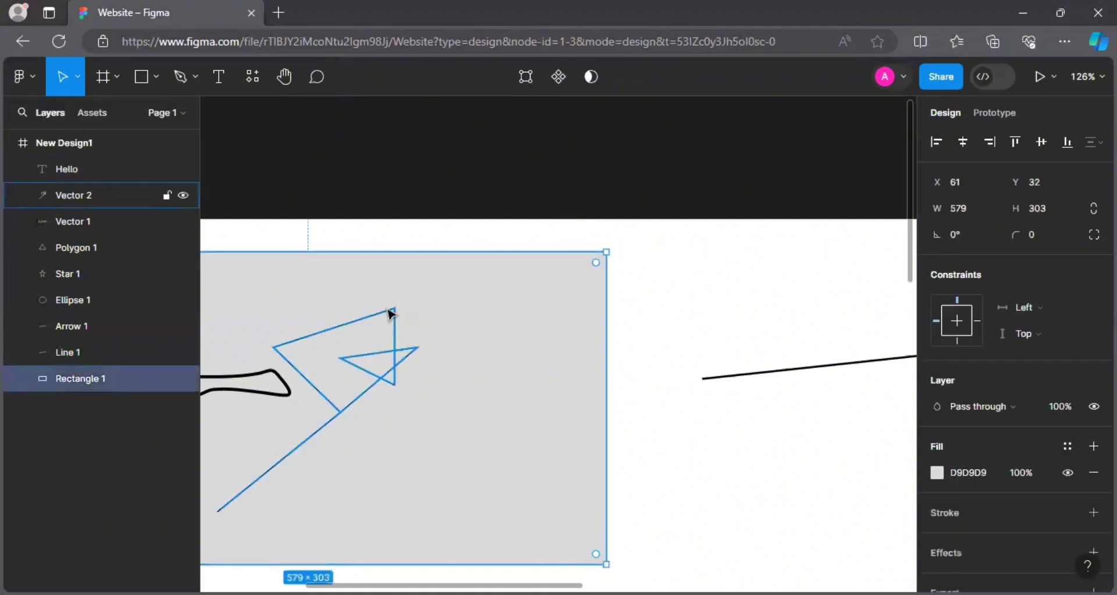
left_click_drag(388, 309, 434, 302)
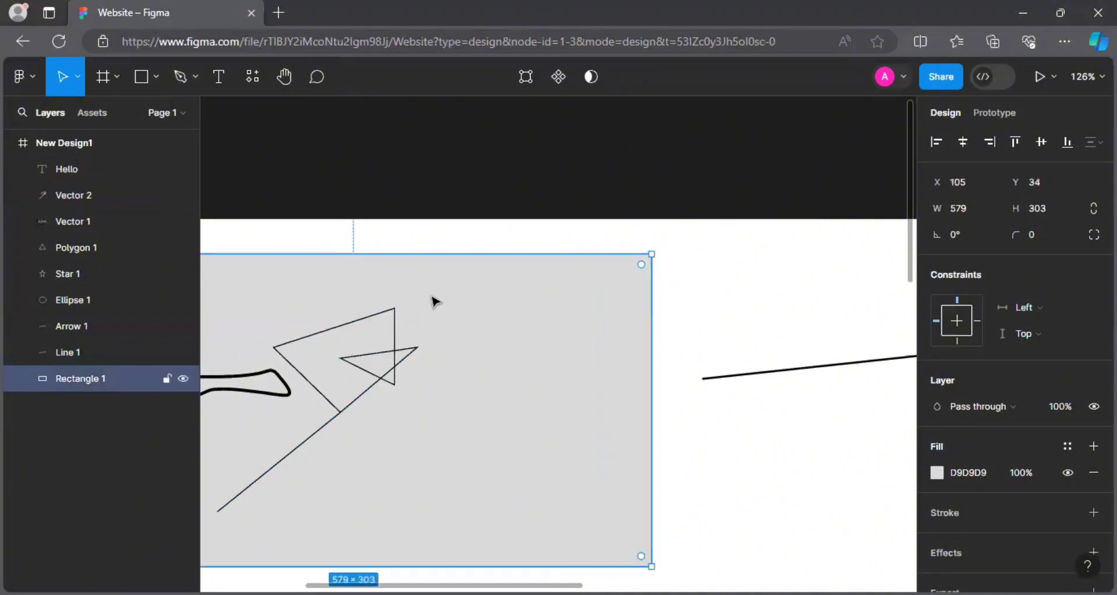
left_click(421, 209)
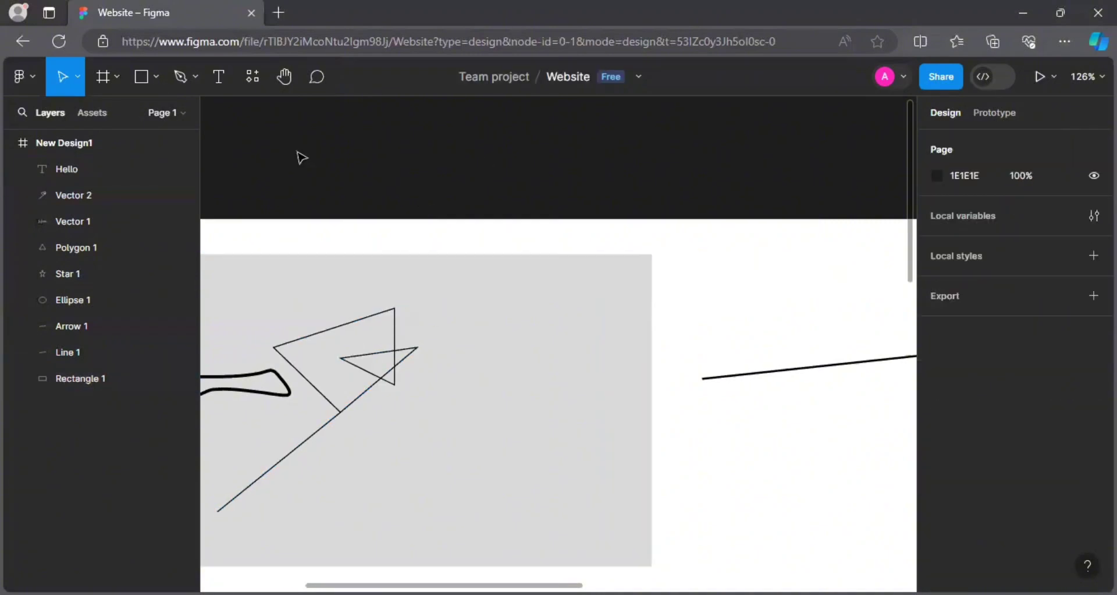
Select all layers from Hello to Rectangle 1 and delete them.
left_click(105, 168)
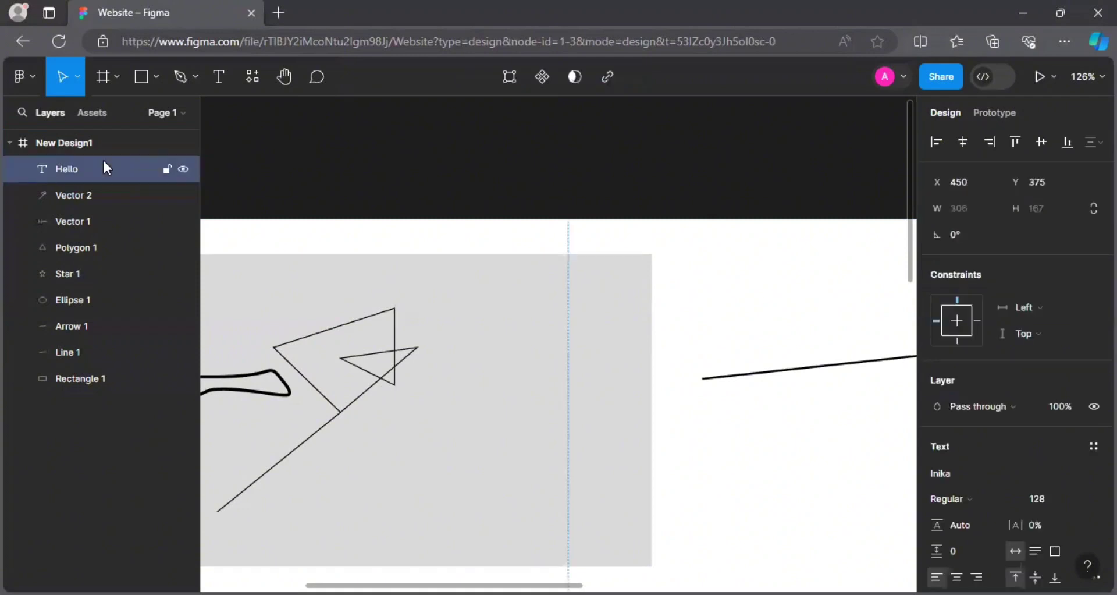
left_click(148, 386, "shift")
key("Delete")
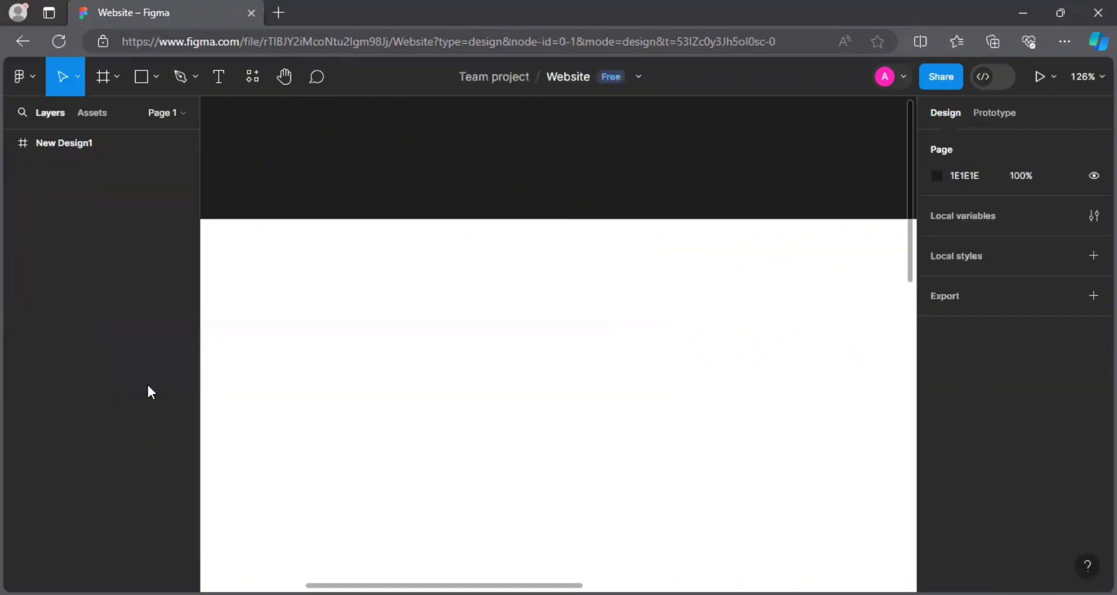
left_click(976, 78)
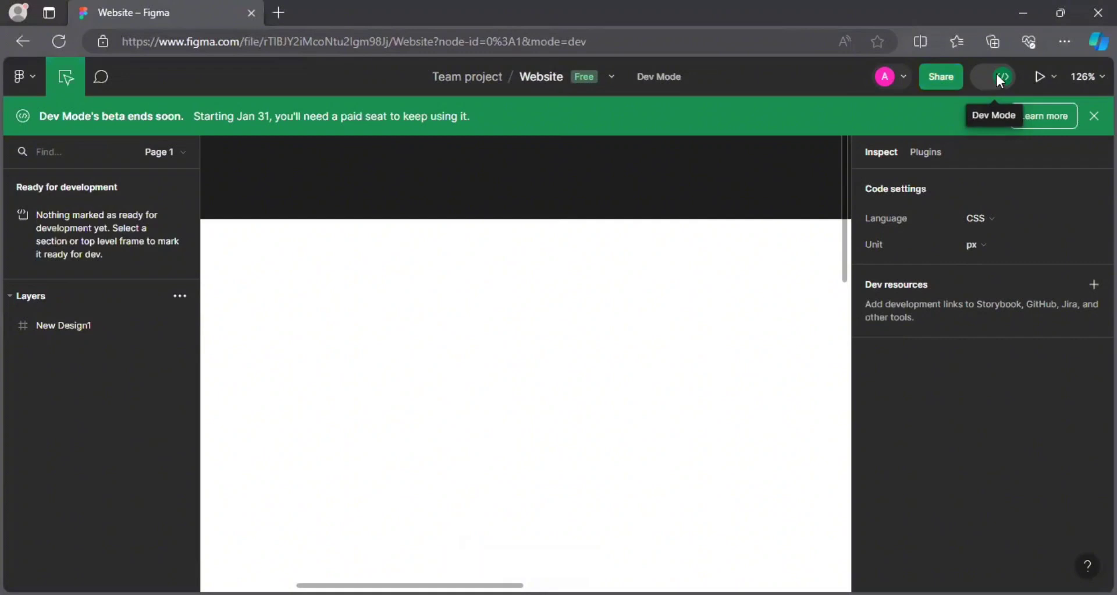
left_click(1000, 78)
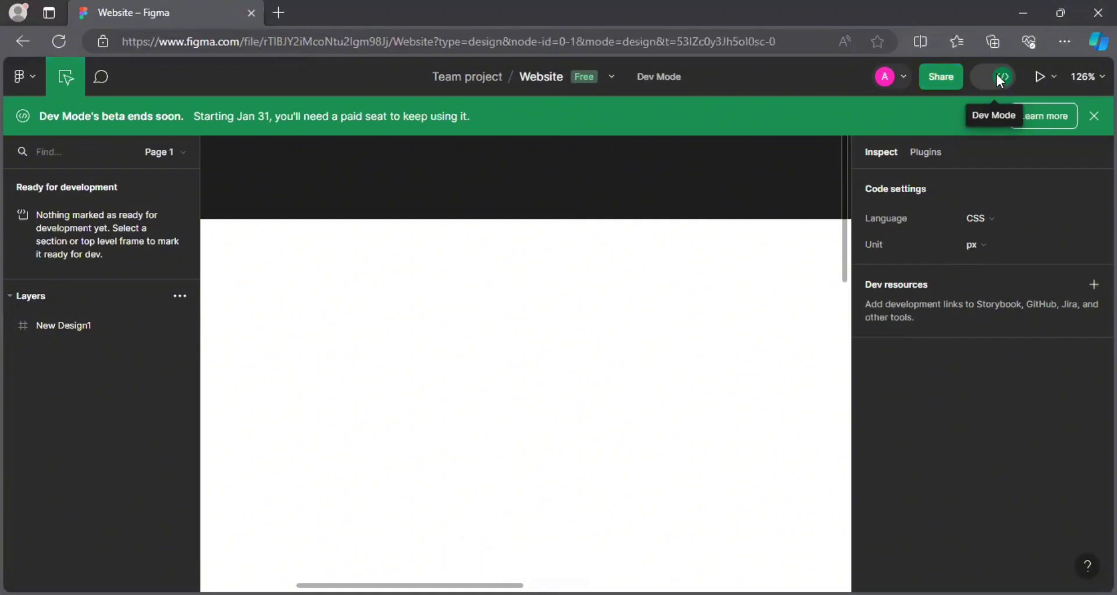
Use the zoom menu to set the canvas to 100%, then zoom out to 50%.
left_click(1052, 77)
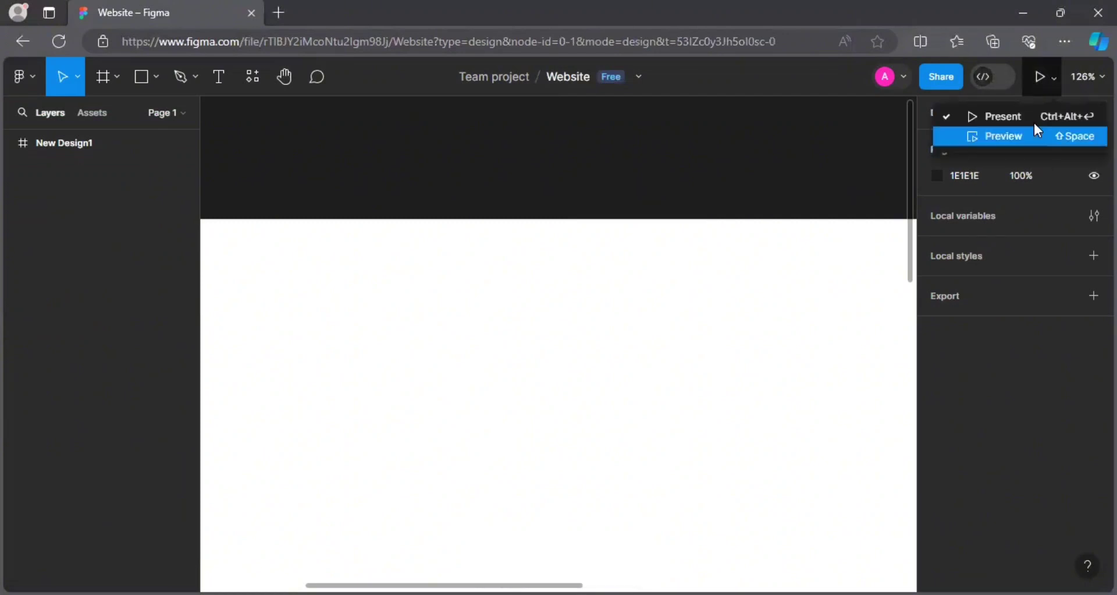
left_click(1087, 77)
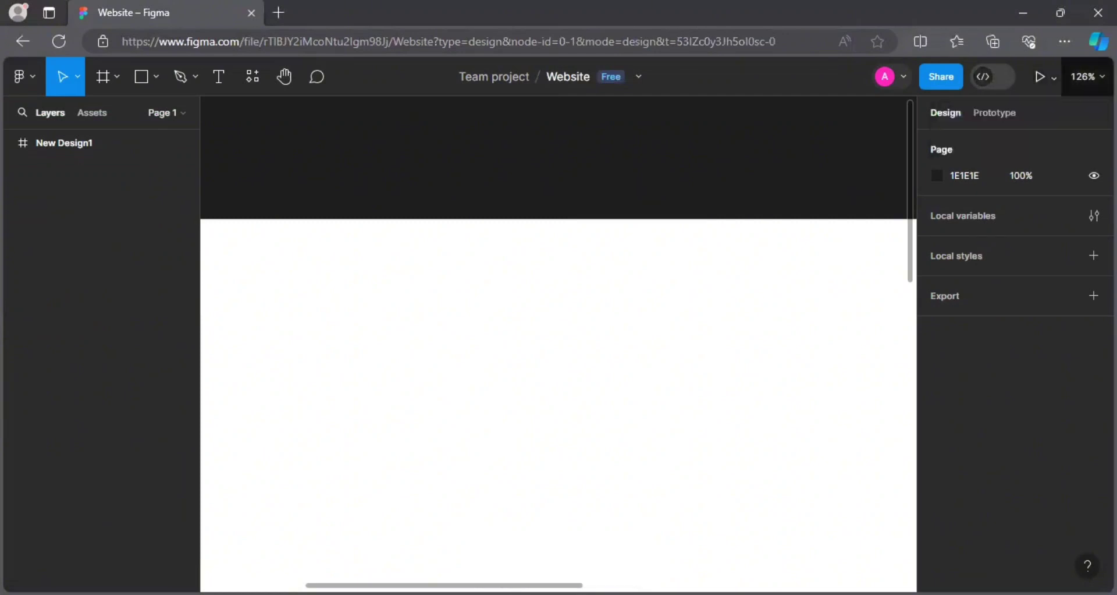
left_click(1087, 76)
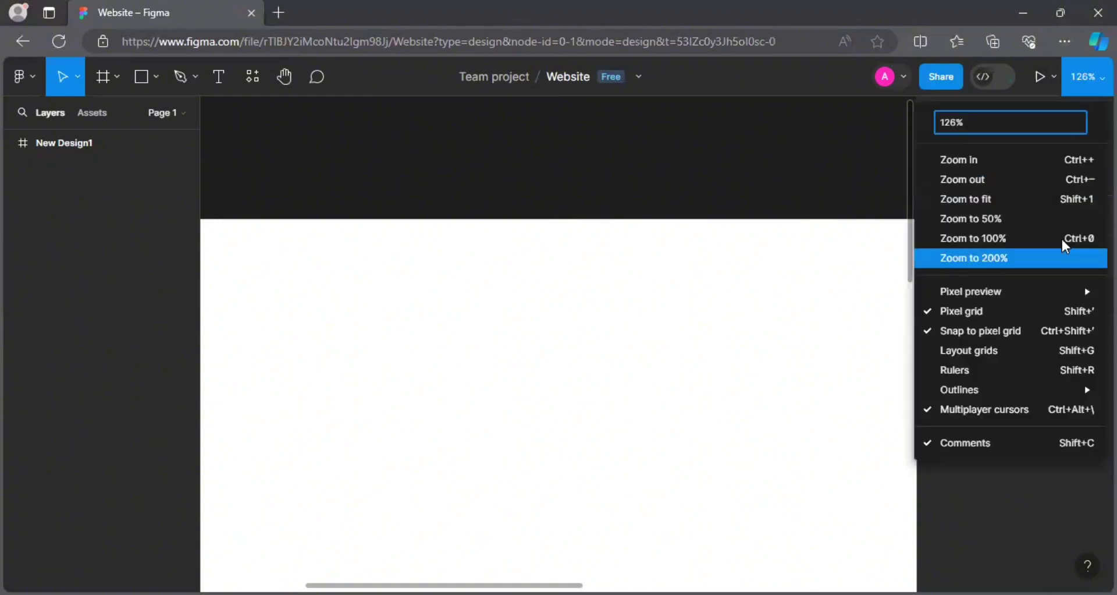
left_click(1039, 179)
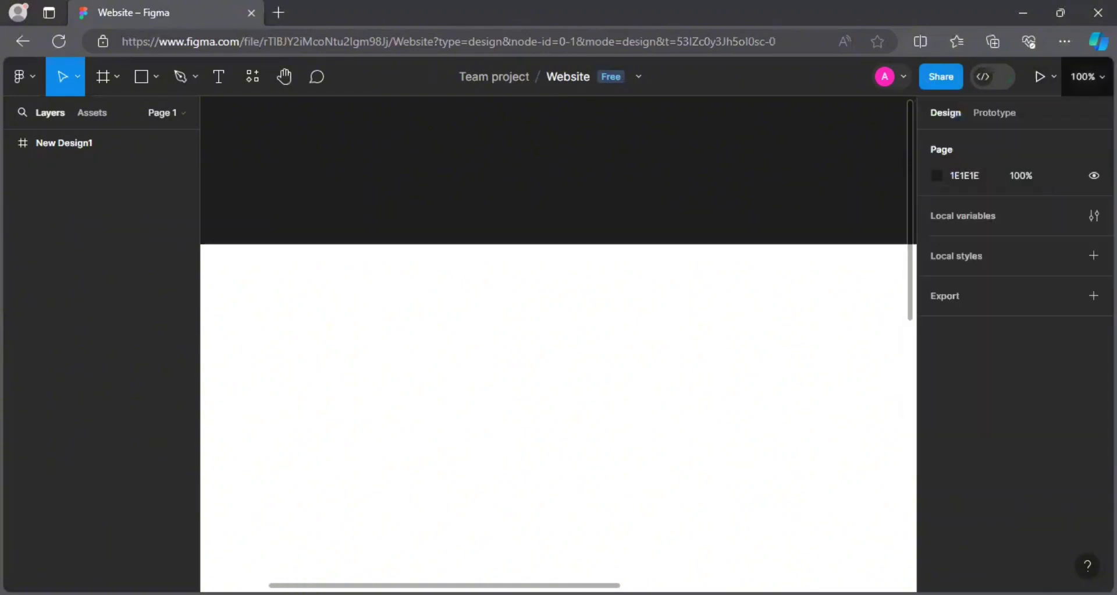
left_click(1086, 76)
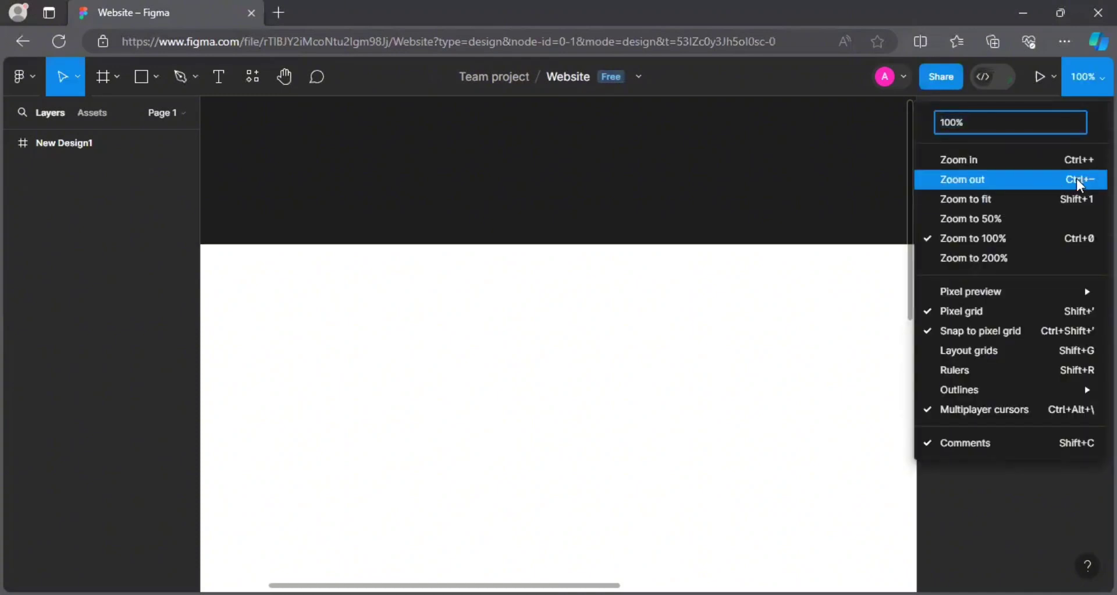
left_click(966, 179)
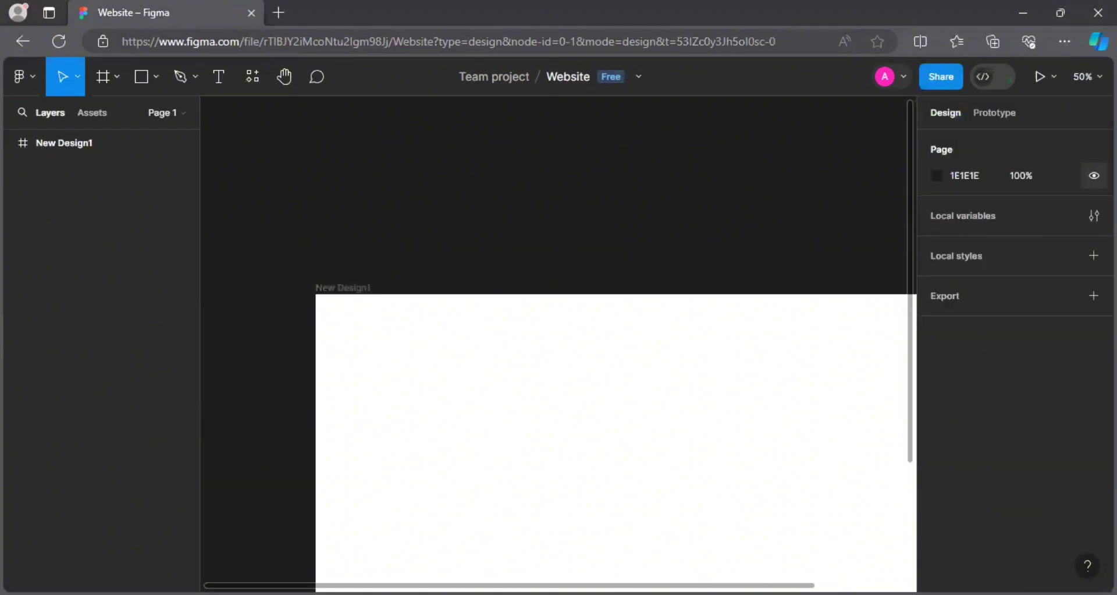
Try the zoom shortcuts (25%, 100%, back to 50%), then pan so New Design1 fills the view.
key("minus")
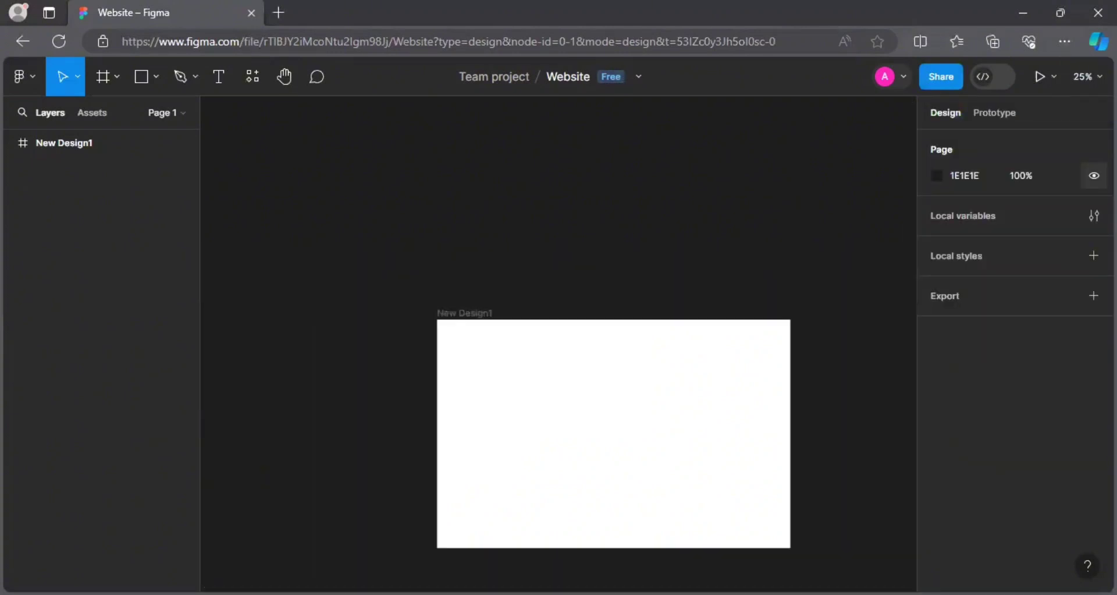
key("shift+0")
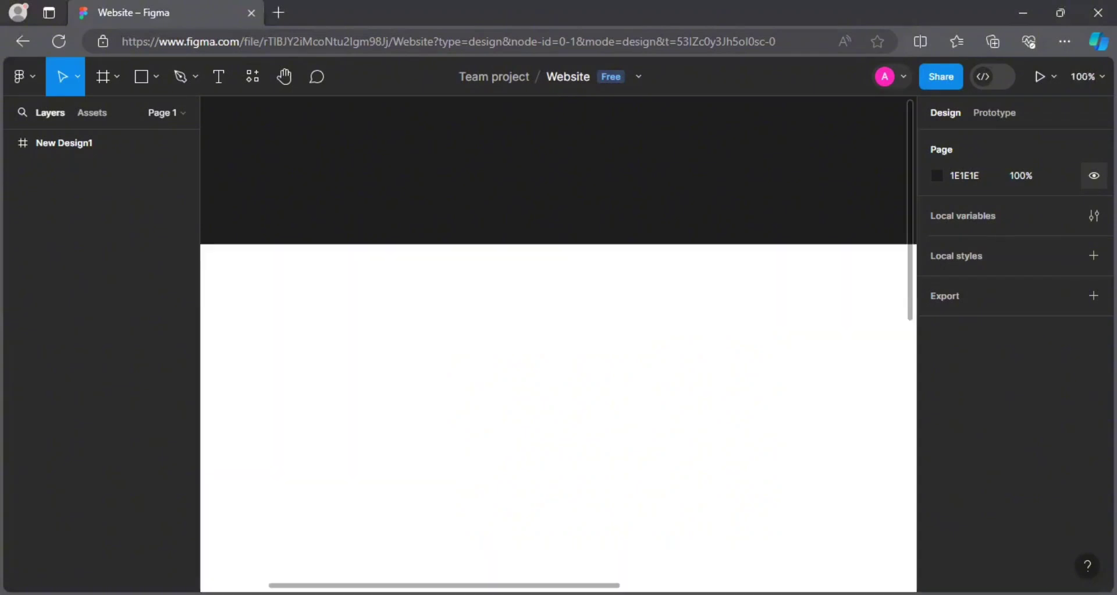
key("minus")
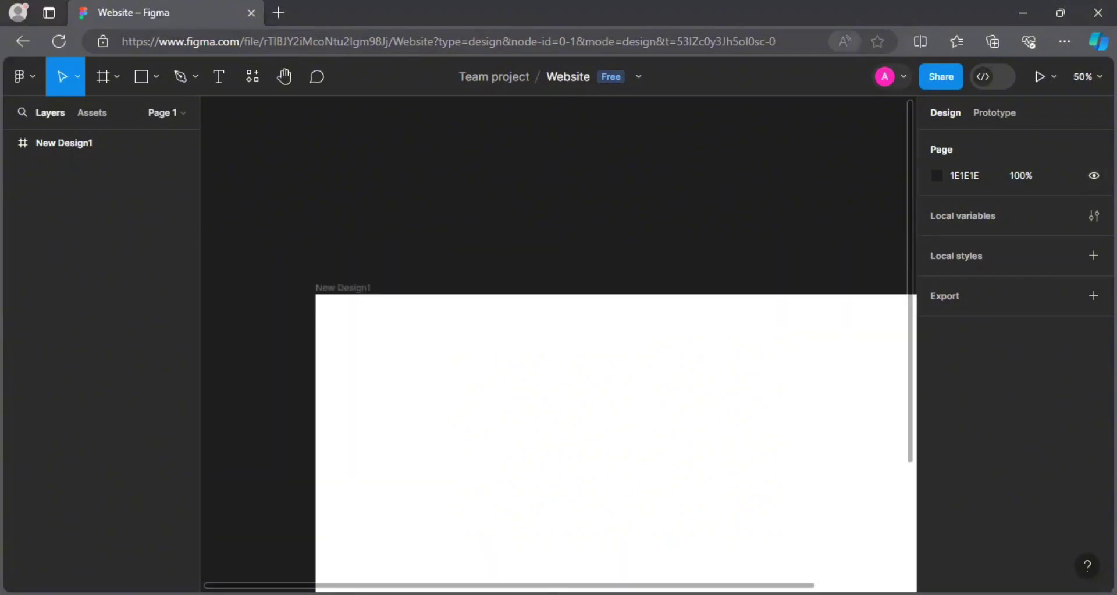
key("h")
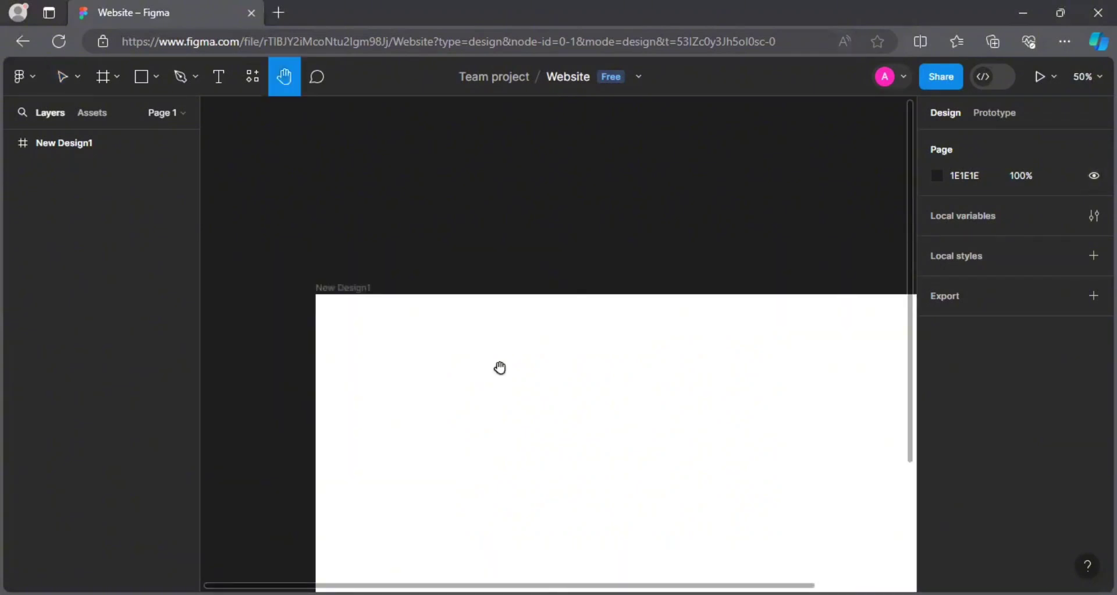
left_click_drag(500, 369, 386, 173)
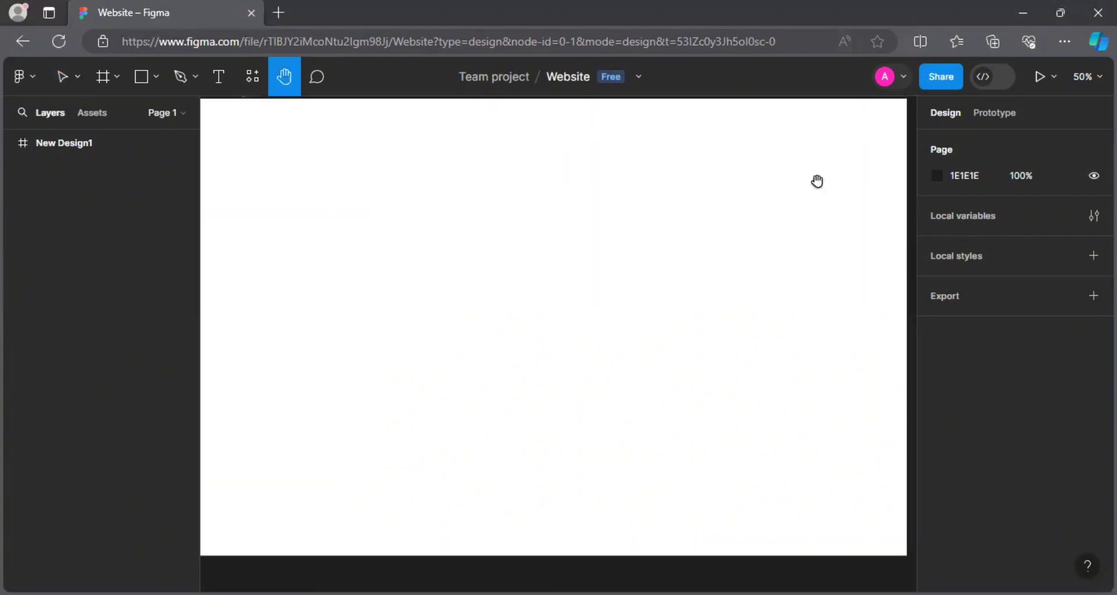
Look over the file's sharing settings, then add a 1x PNG export setting to the page.
left_click(933, 78)
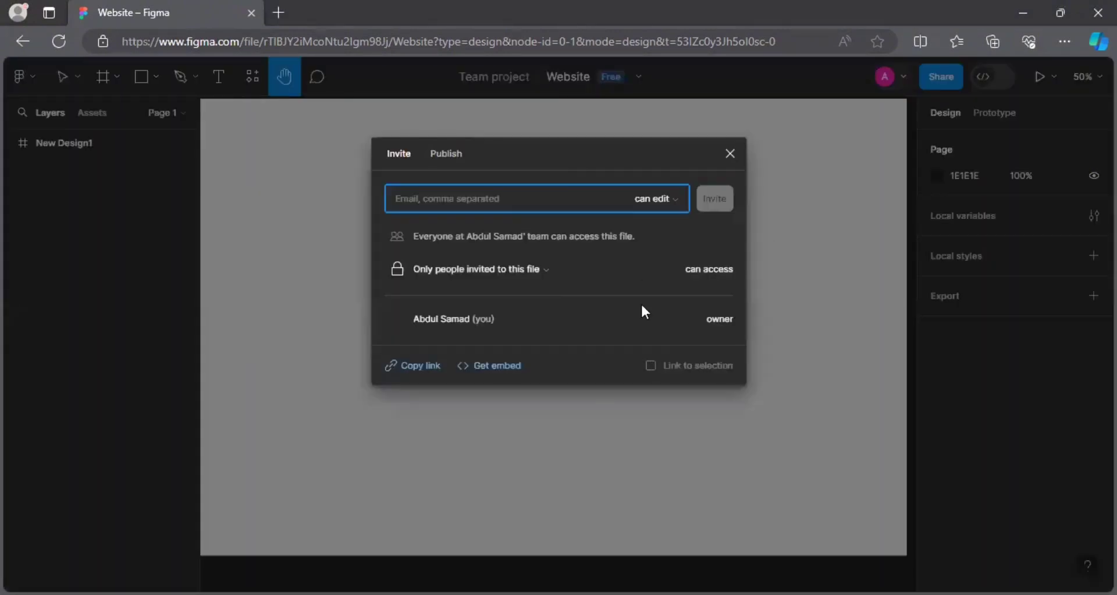
left_click(731, 154)
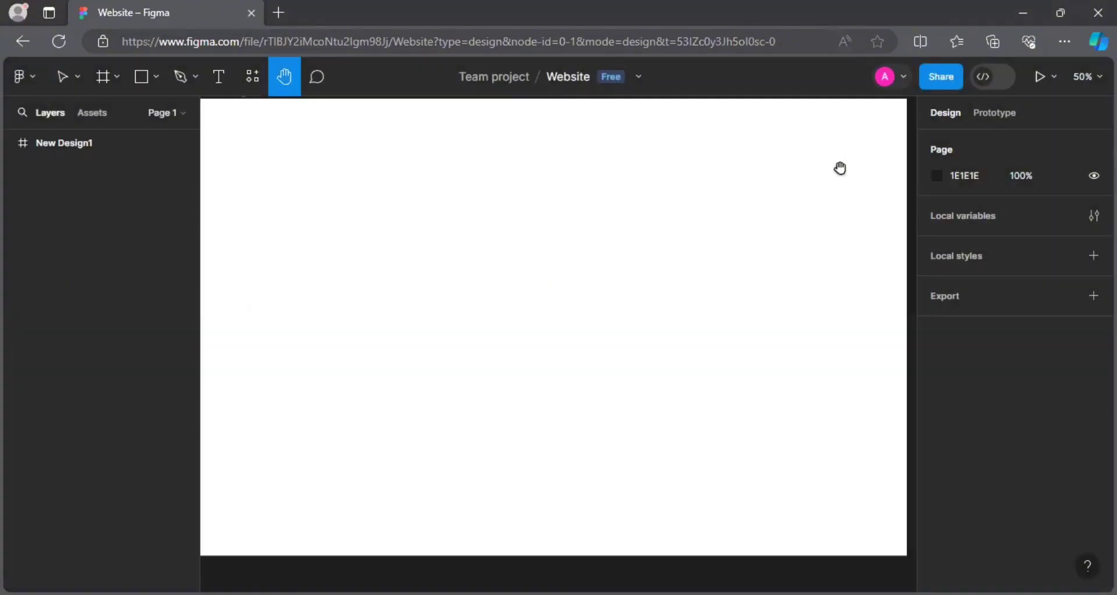
left_click(968, 293)
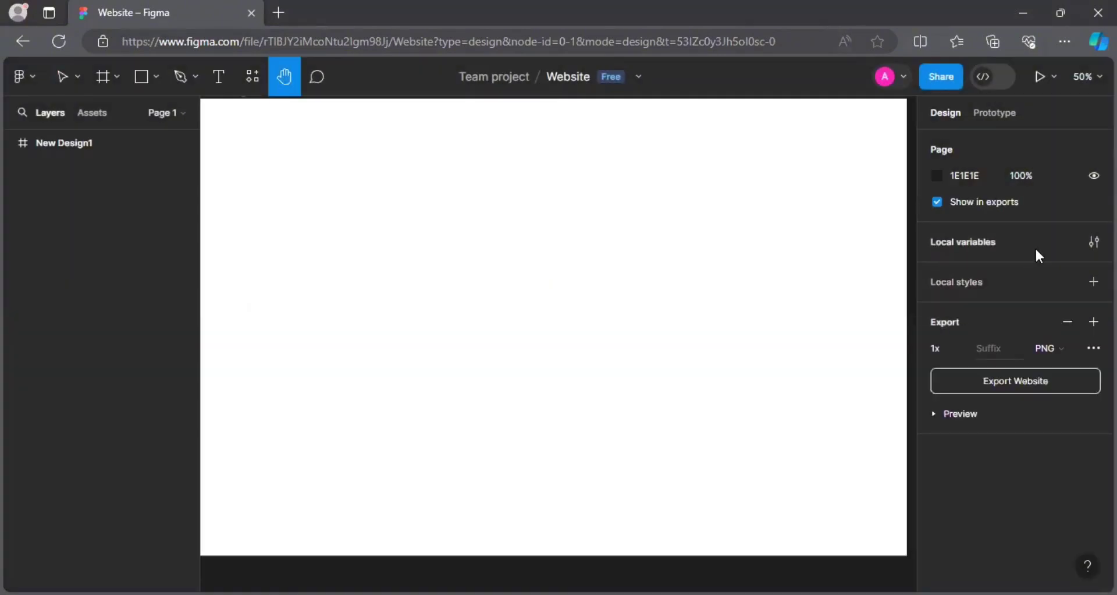
Glance at the file's local variables, then bring up the present and preview choices.
left_click(1094, 242)
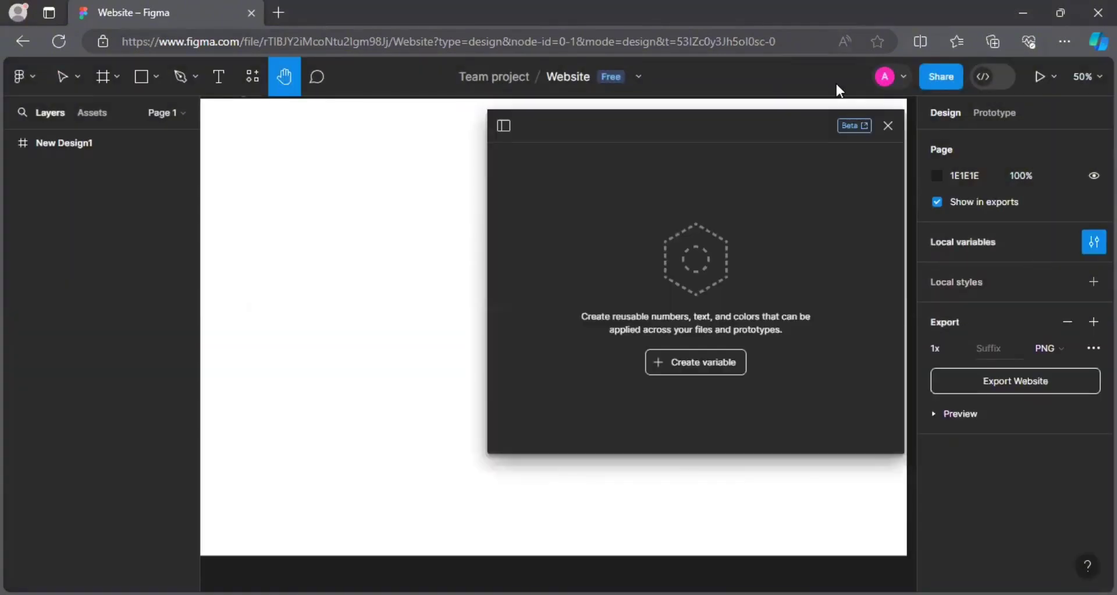
left_click(890, 124)
left_click(1047, 78)
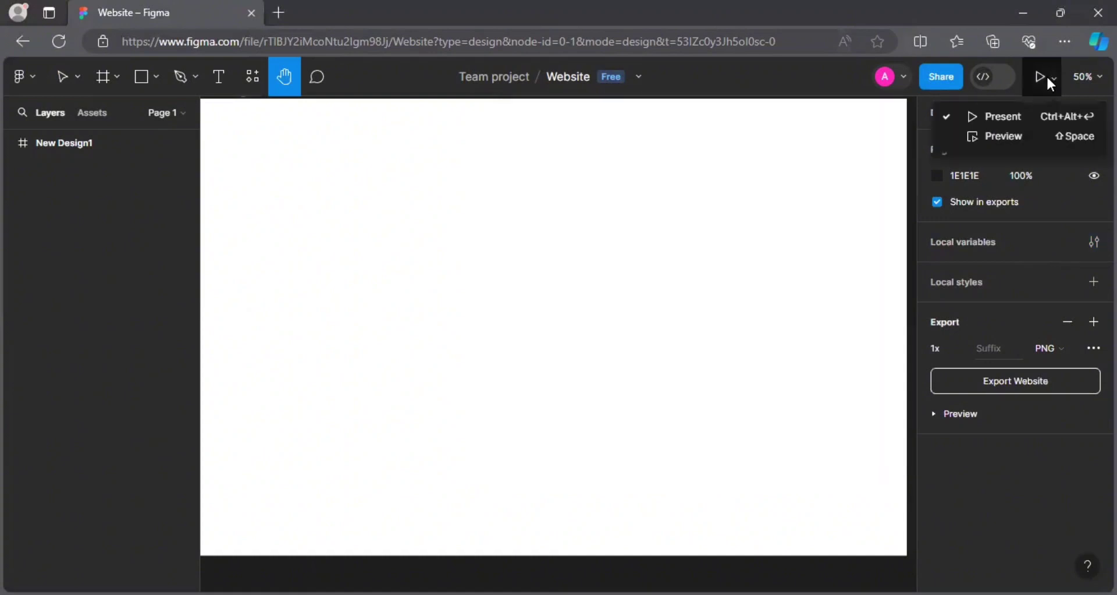